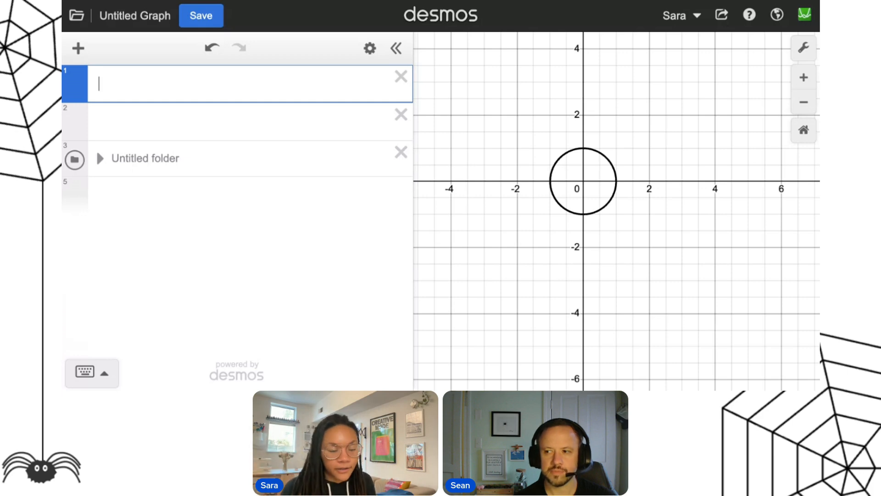
Step: Plot the point (cos(a_ngle), sin(a_ngle)) and add a slider for a_ngle
text(()
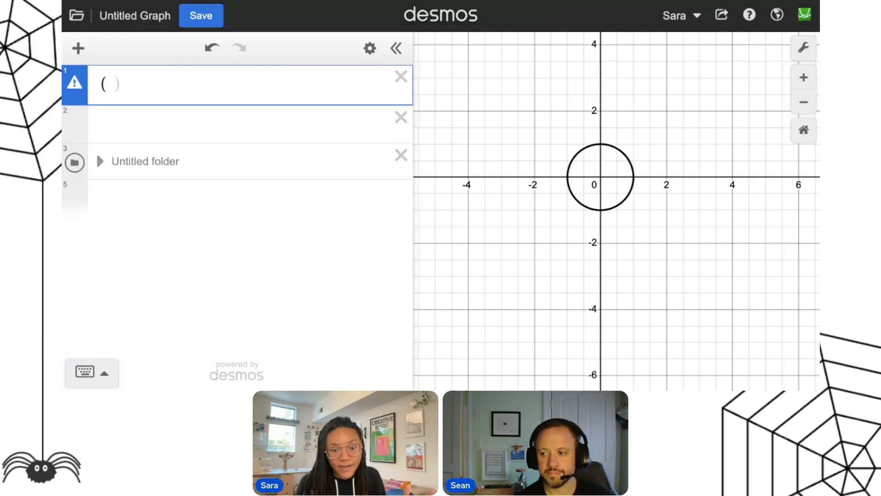
text(cos(angle)
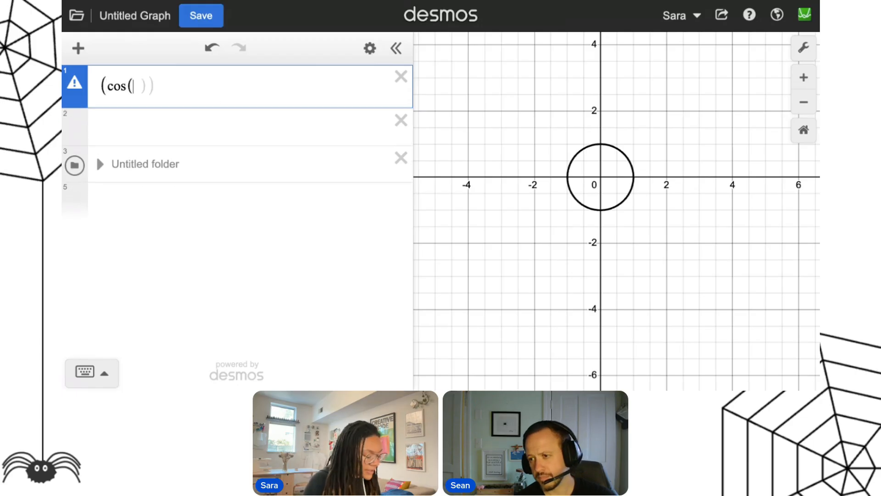
key(BackSpace)
key(BackSpace)
key(BackSpace)
key(BackSpace)
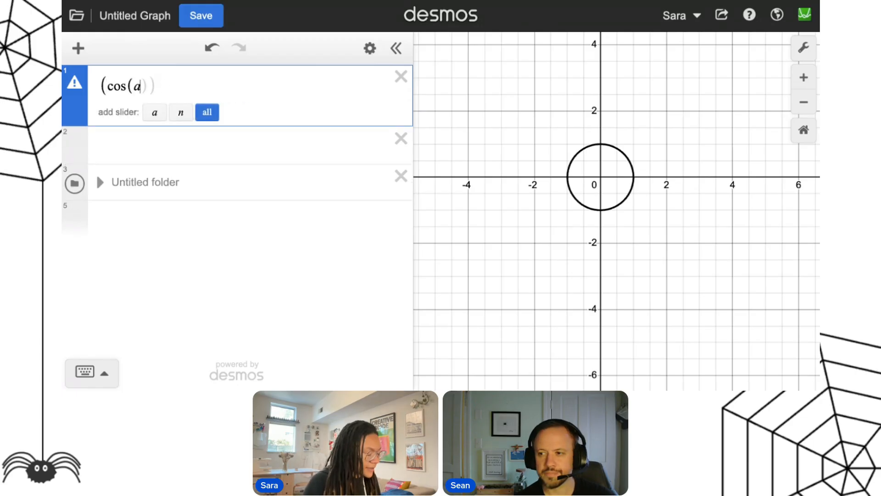
text(_ngle)
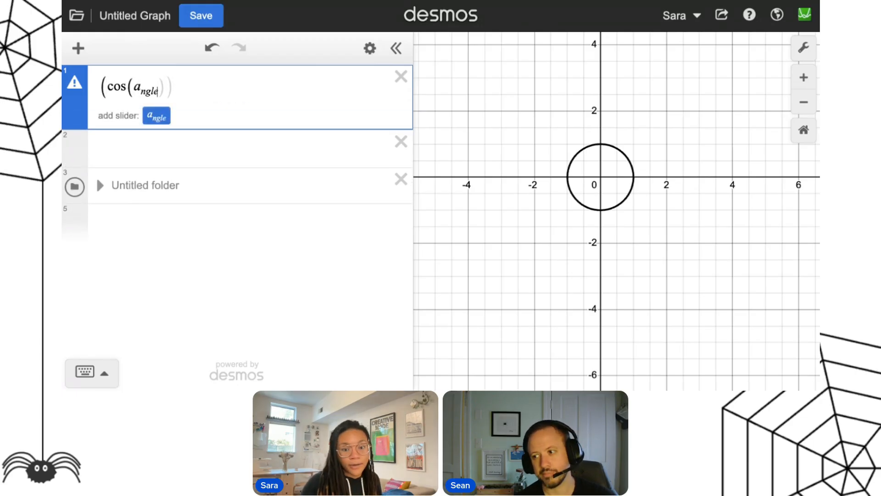
text(), sin(a_ngle)
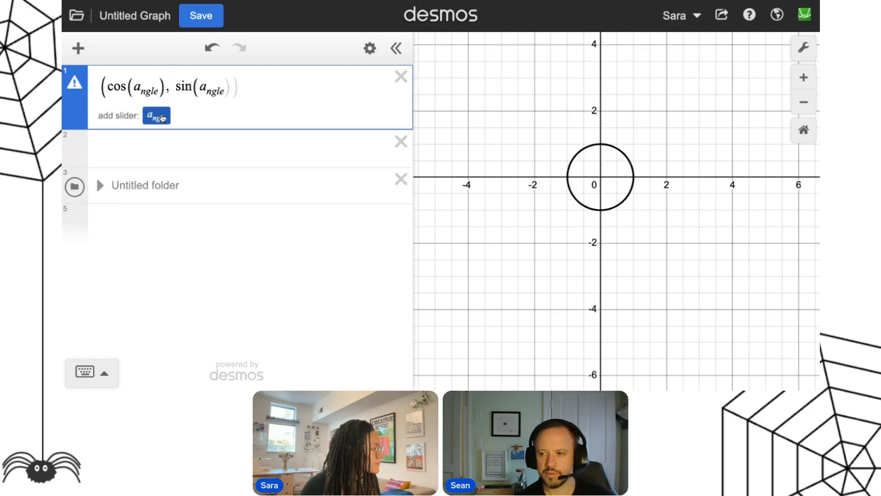
click(162, 119)
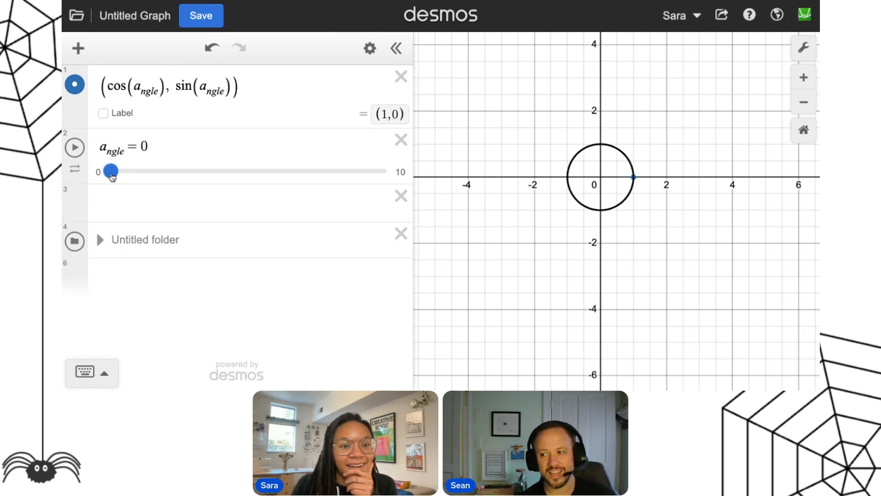
Step: Sweep the a_ngle slider from 0 to 6.27 to trace the point once around the unit circle
drag(111, 176, 64, 155)
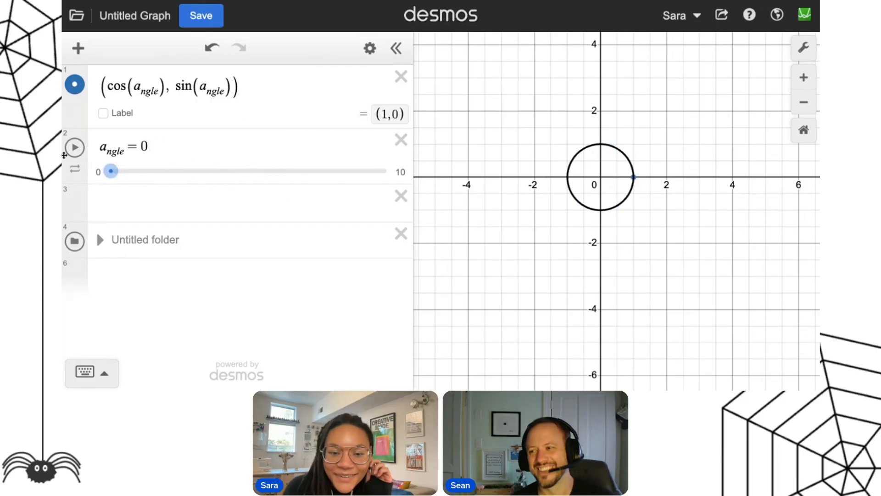
drag(110, 171, 286, 185)
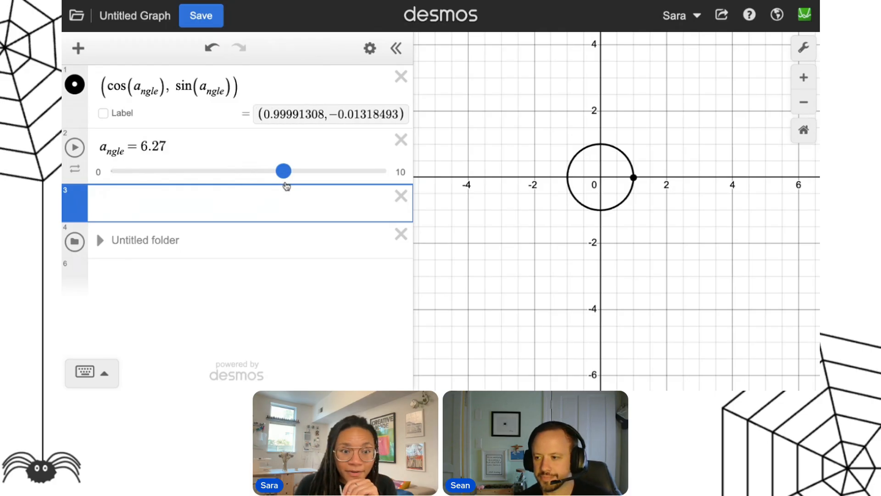
drag(286, 186, 285, 185)
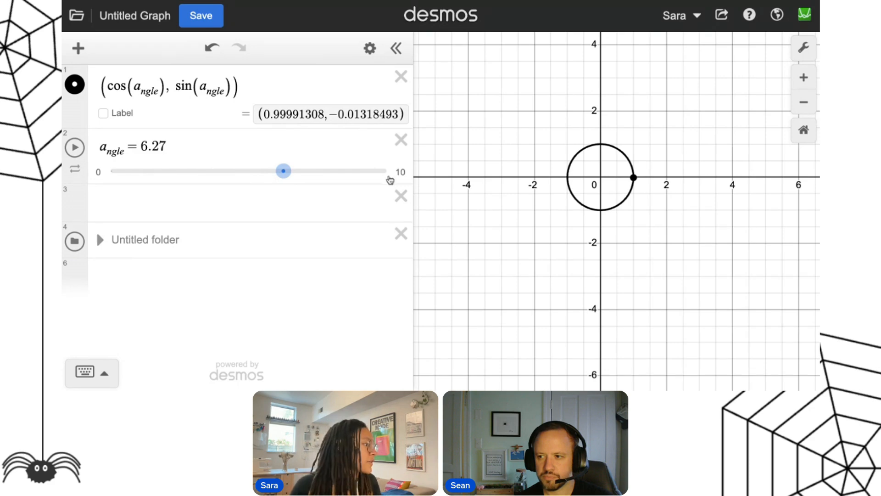
Step: Set the a_ngle slider's upper limit to 2π and sweep the slider through its range back to 0
click(400, 172)
text(2pi)
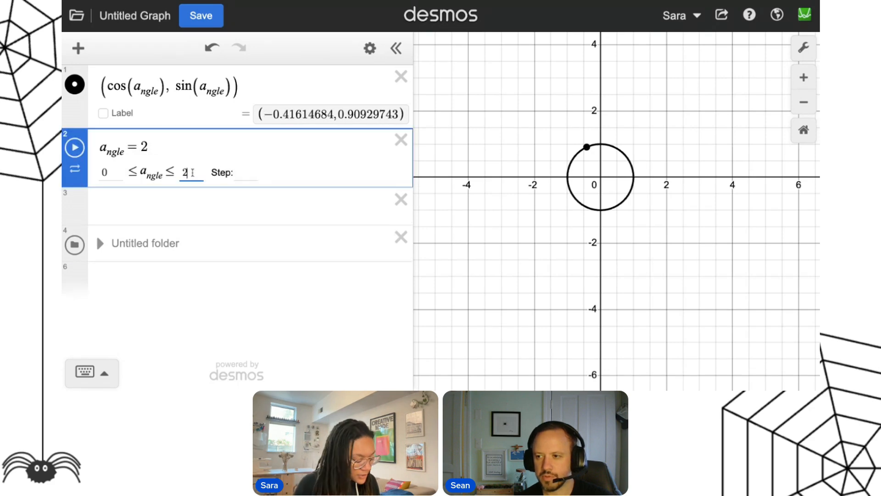
click(205, 199)
drag(384, 175, 81, 211)
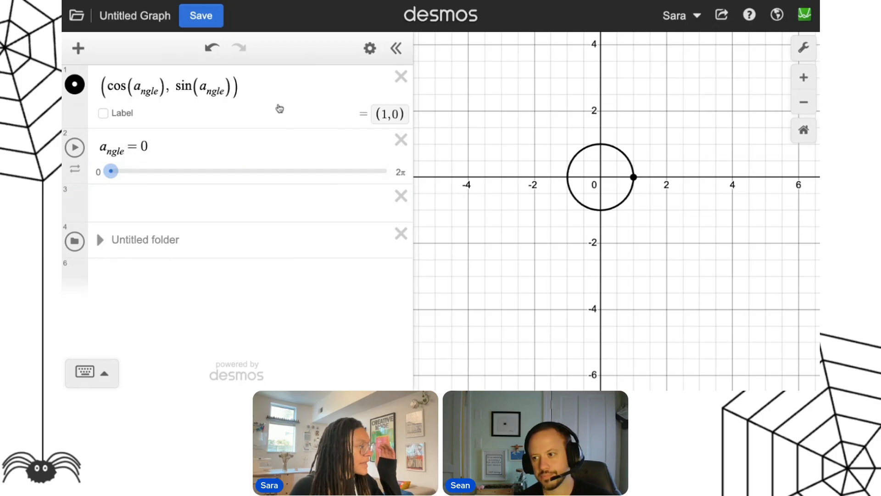
drag(111, 171, 110, 283)
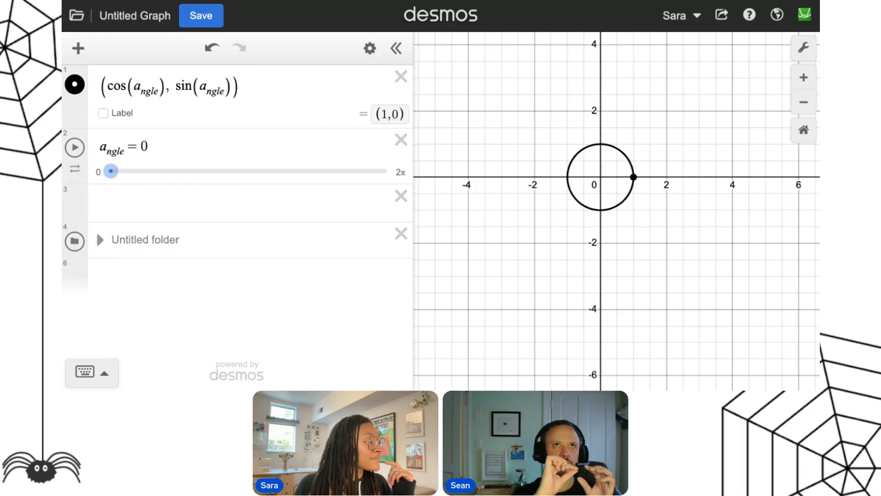
drag(111, 171, 96, 201)
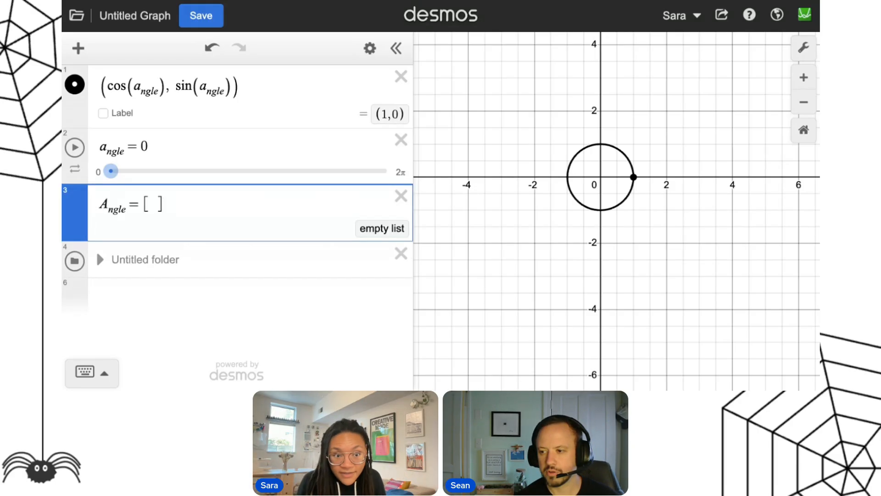
Step: Define the list A_ngle = [0/7, 1/7, 2/7, 3/7, 4/7, 5/7, 6/7] below the slider
text(0)
key(BackSpace)
key(Left)
text(0/7)
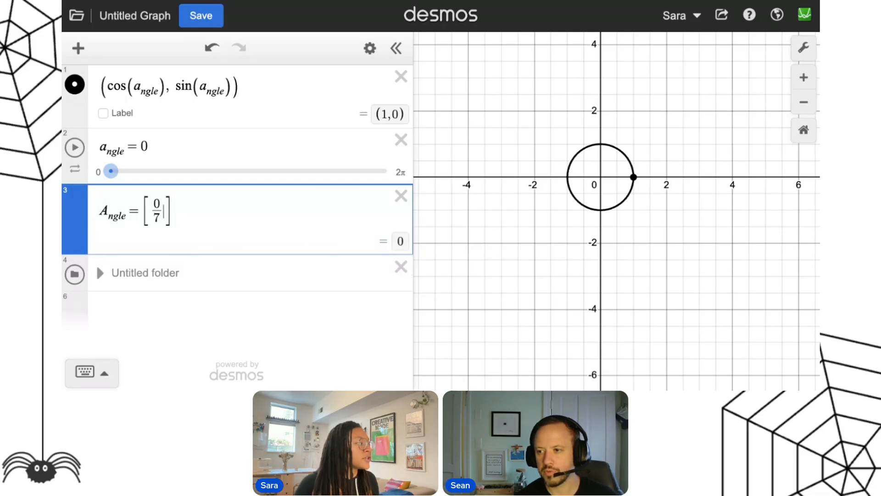
text(,)
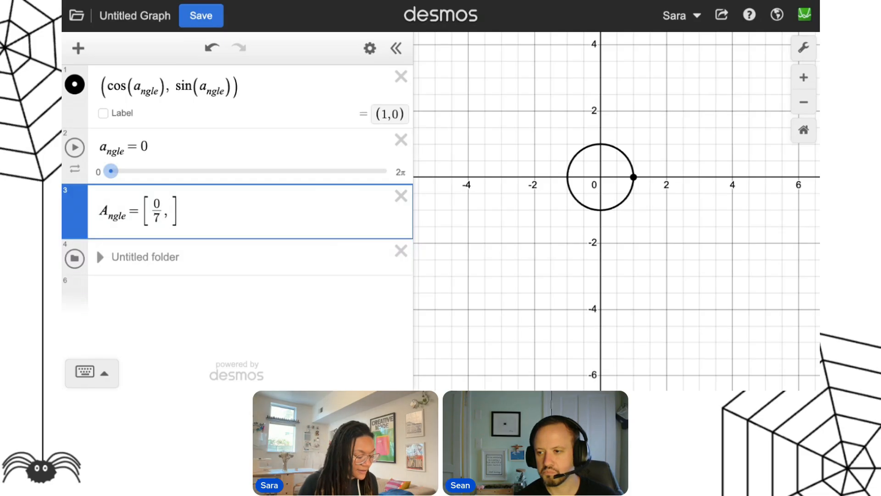
text(1/7,2)
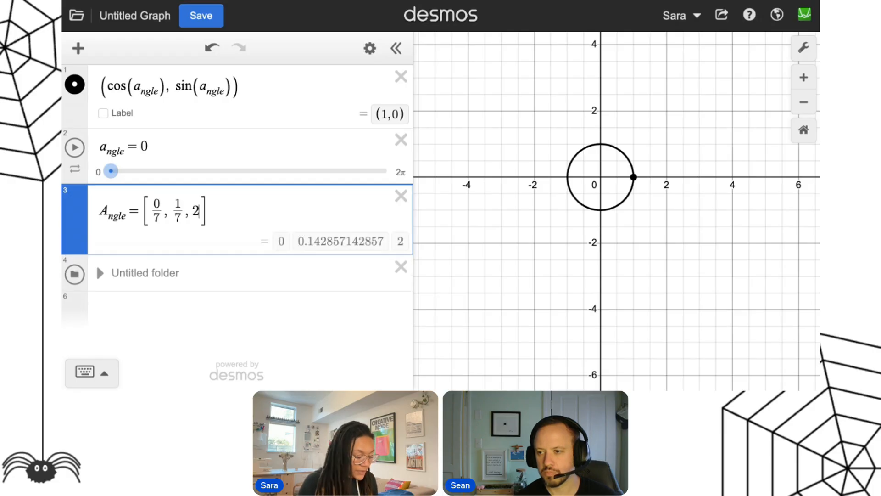
text(/7,3/7)
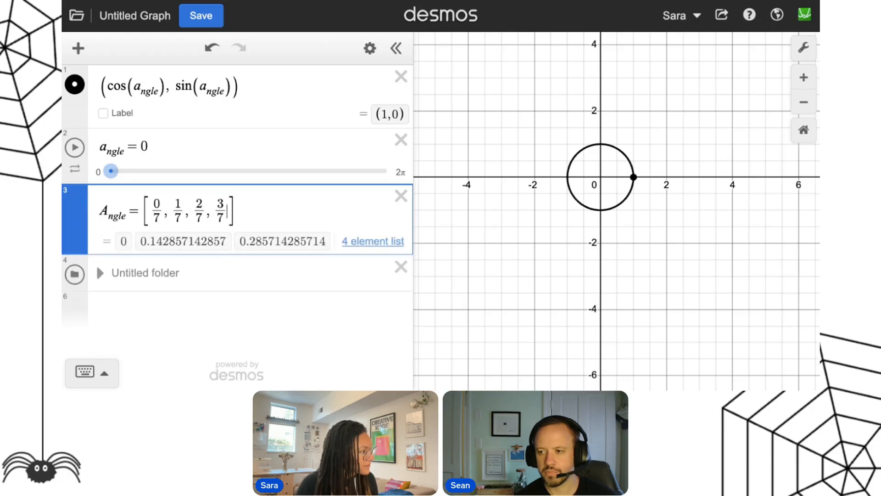
text(,4/)
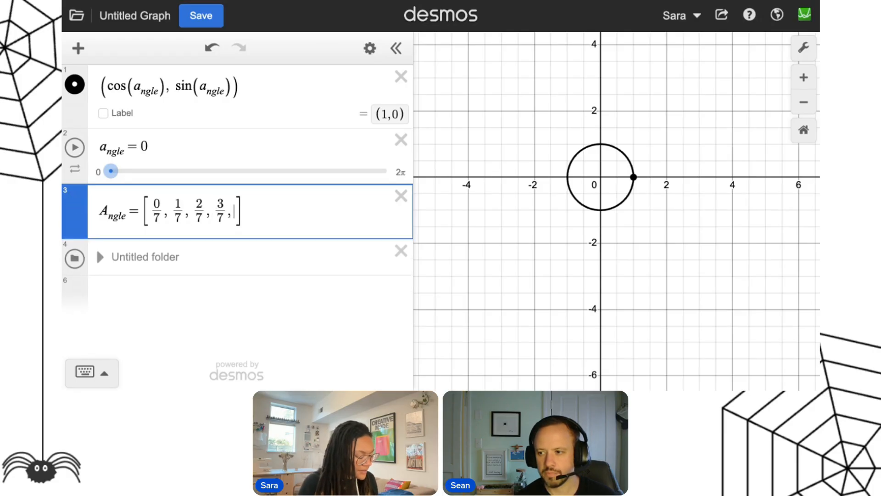
text(7)
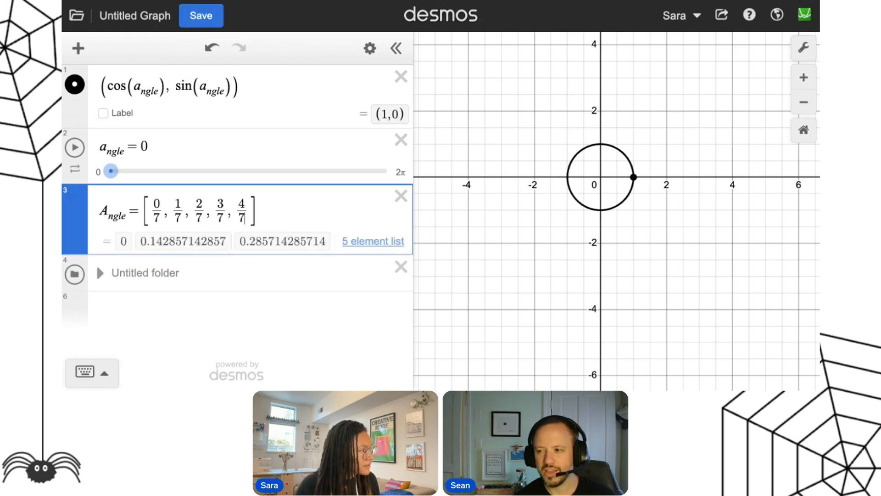
key(Right)
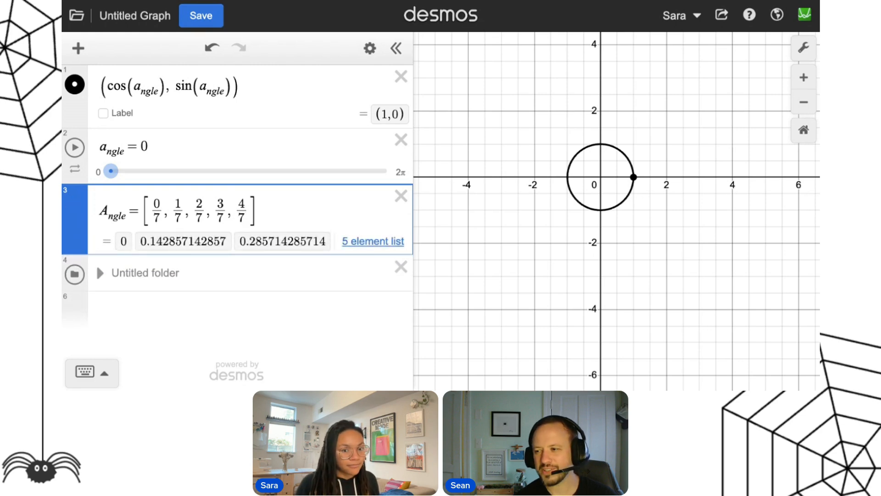
text(,5/7,6/7)
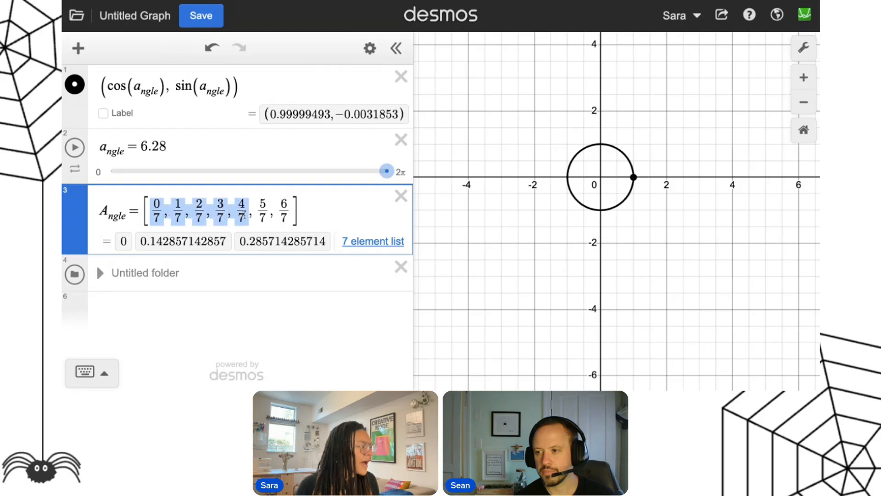
drag(248, 219, 277, 219)
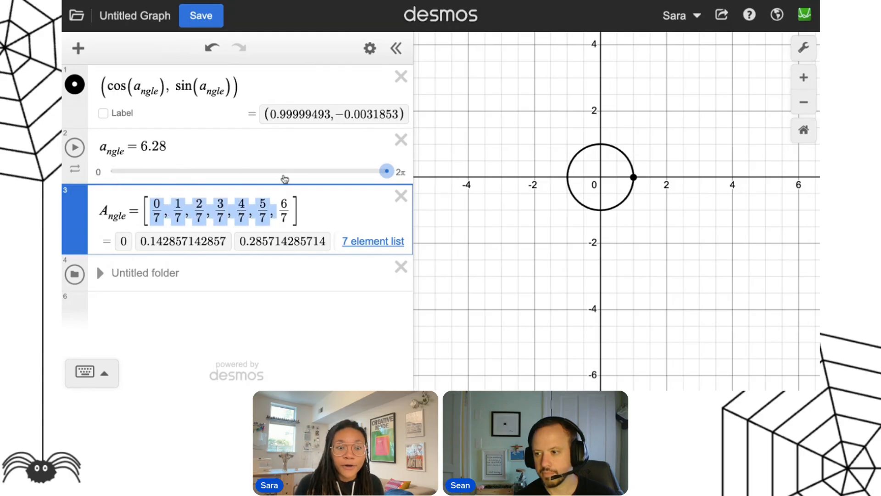
click(228, 204)
drag(147, 204, 288, 227)
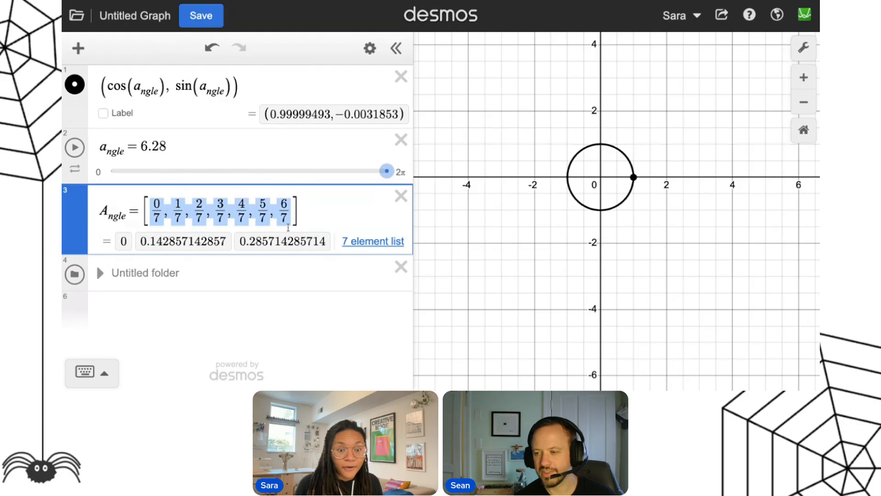
click(289, 224)
drag(292, 217, 153, 202)
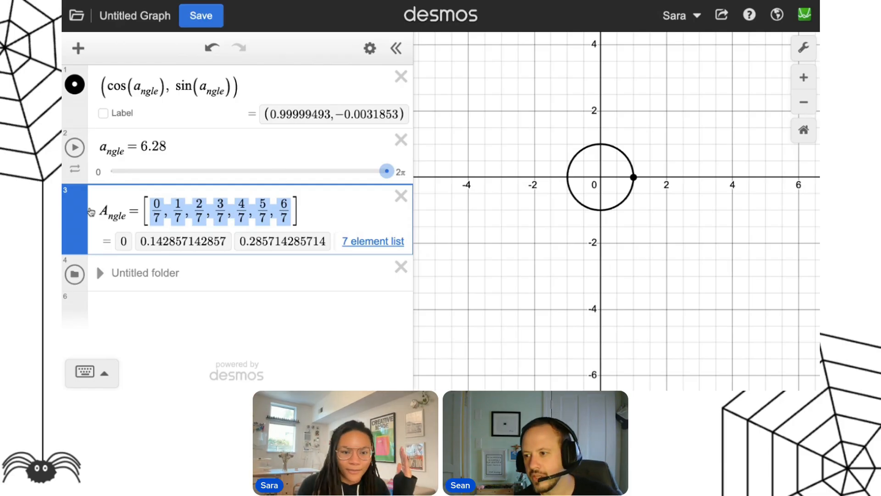
click(181, 218)
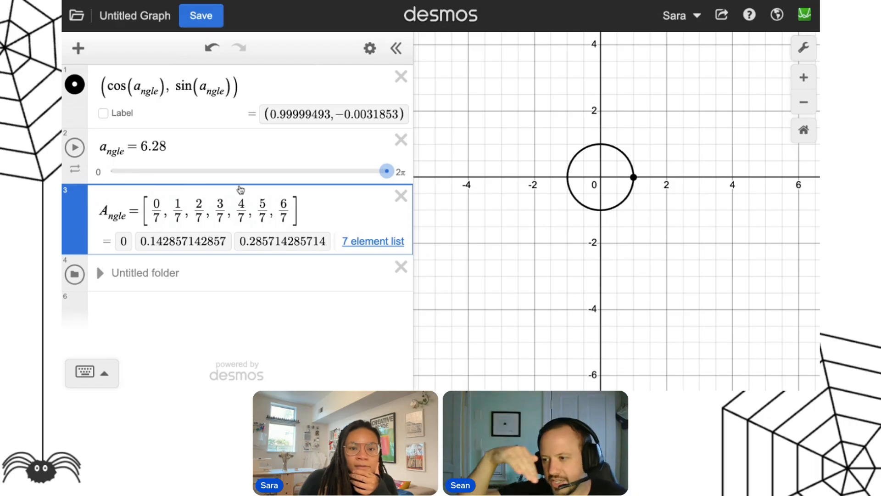
Step: Sweep the a_ngle slider to move the point around the circle and return it to 0
drag(386, 170, 144, 164)
drag(112, 174, 283, 172)
key(ctrl+z)
key(ctrl+z)
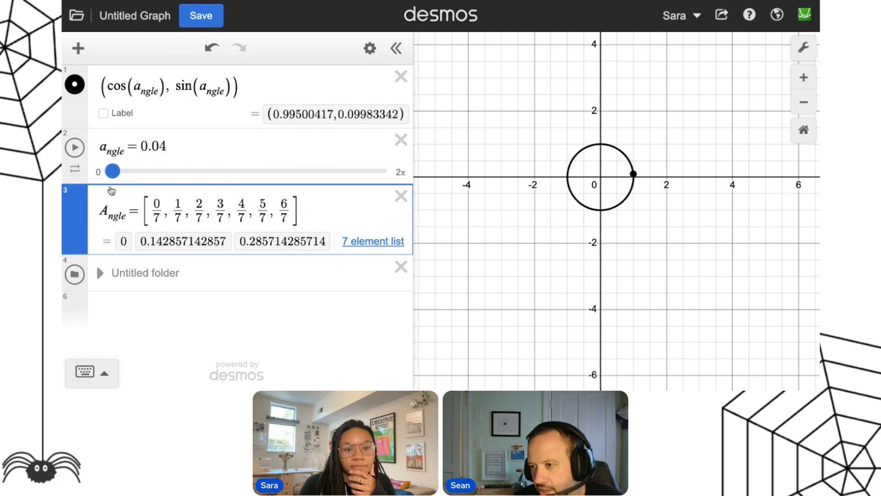
Step: Multiply the A_ngle list of sevenths by 2π
click(136, 215)
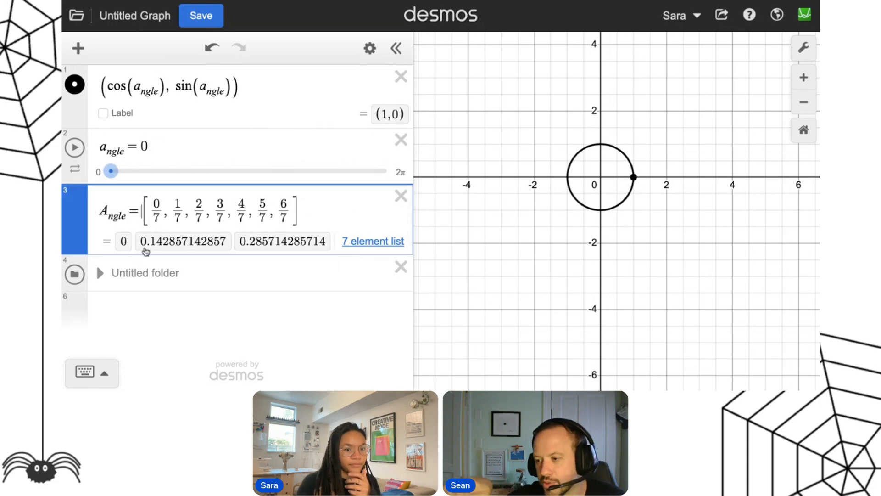
text(2pi)
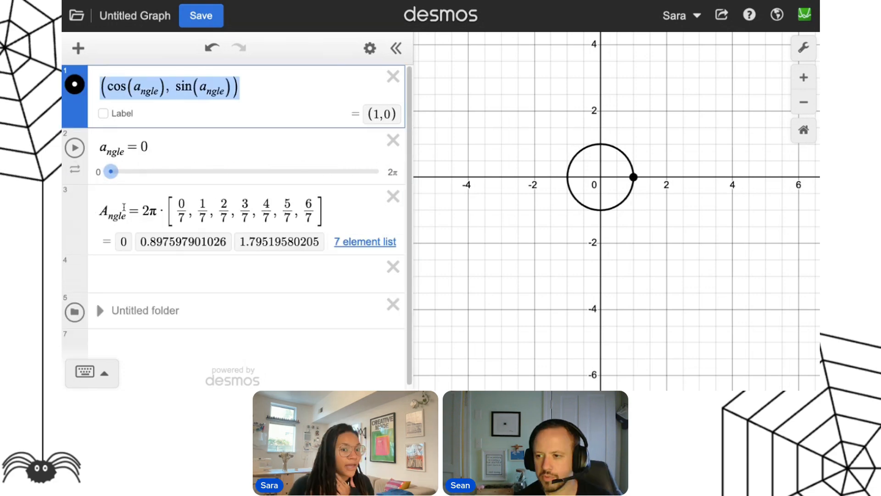
drag(128, 214, 72, 199)
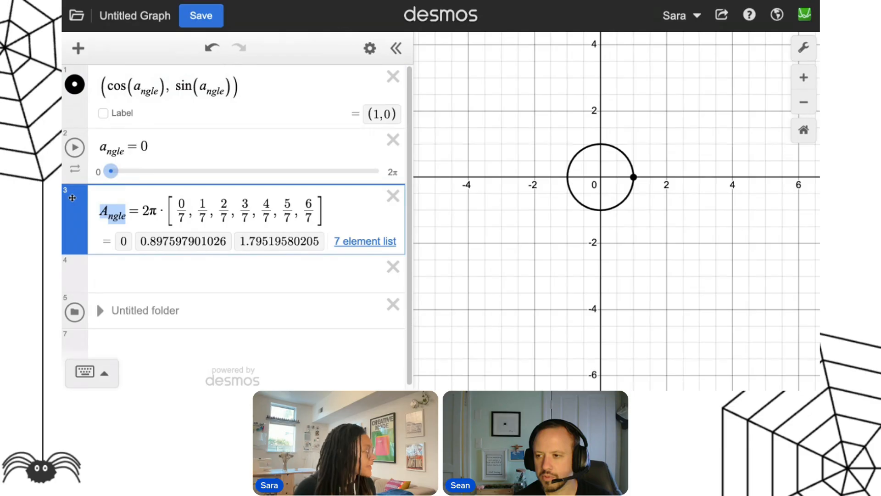
Step: Replace a_ngle with A_ngle in both coordinates of the point and delete the a_ngle slider
double_click(142, 90)
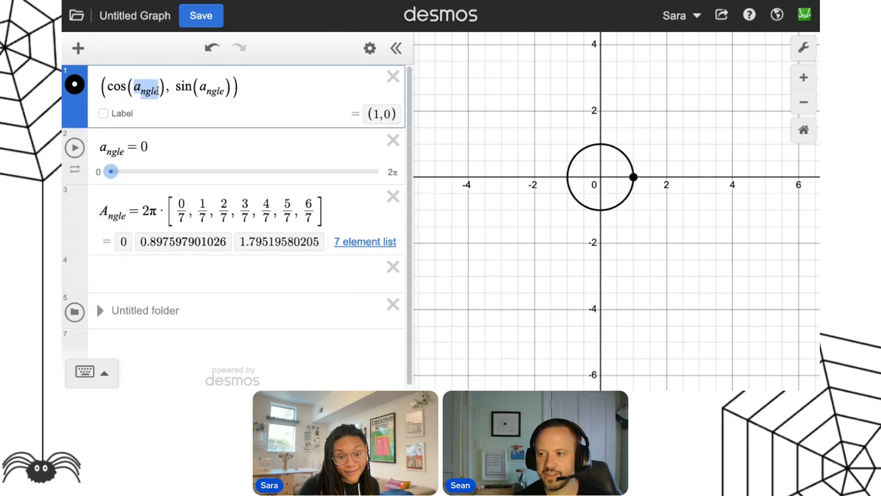
text(A)
double_click(215, 90)
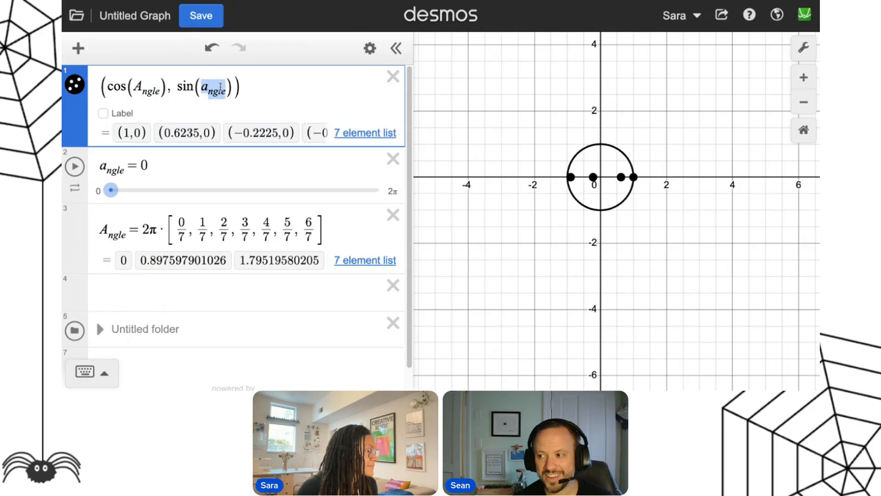
text(A)
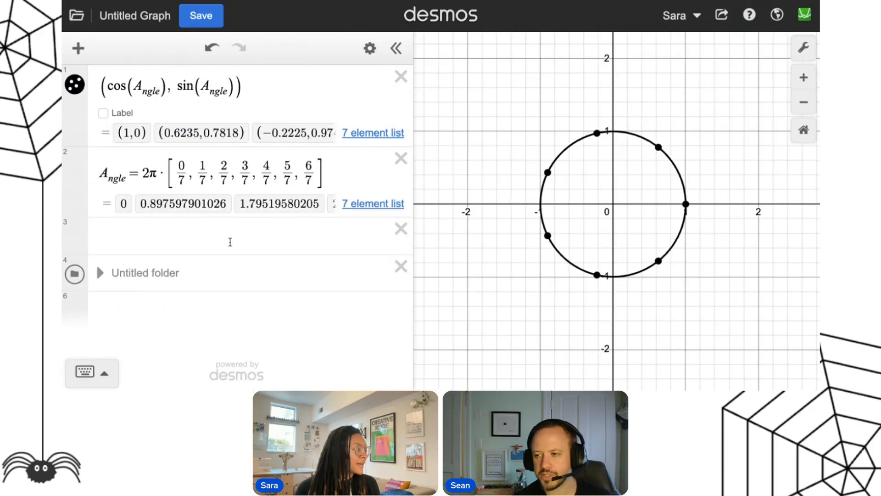
Step: Reorder the expression list so the A_ngle definition comes before the point expression
click(233, 240)
drag(67, 109, 91, 184)
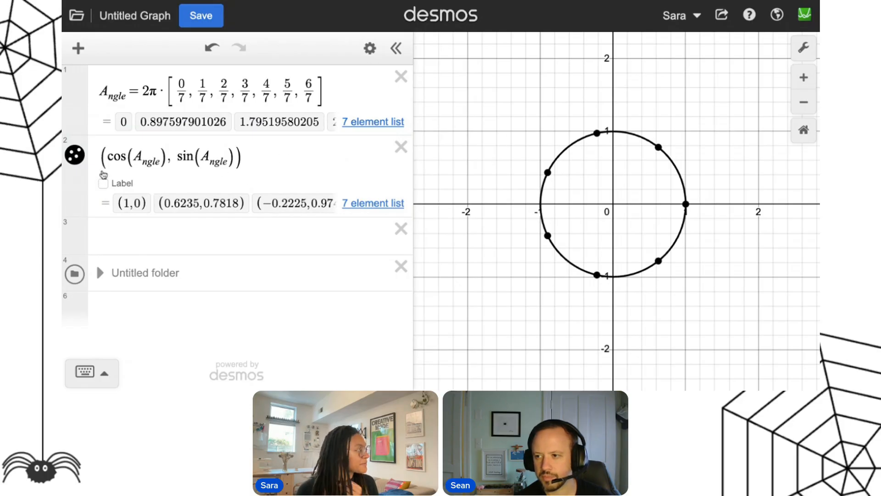
Step: Apply the polygon function to the point list (cos(A_ngle), sin(A_ngle))
click(100, 156)
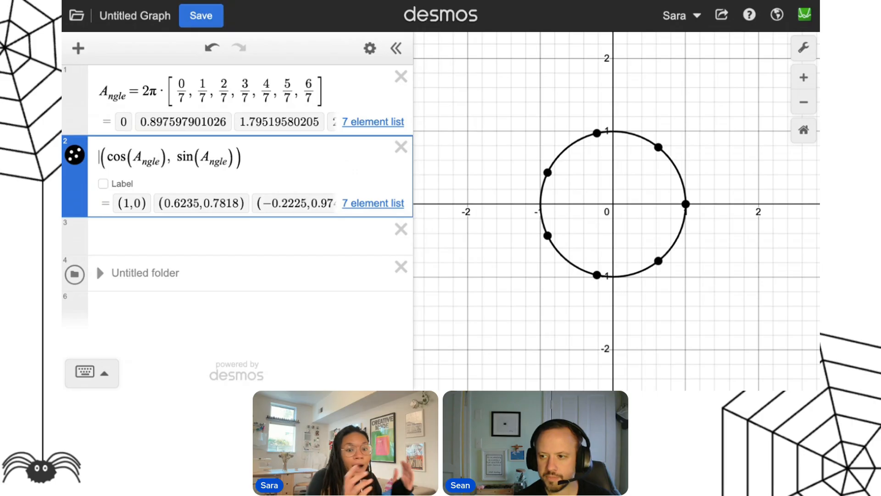
text(polygon)
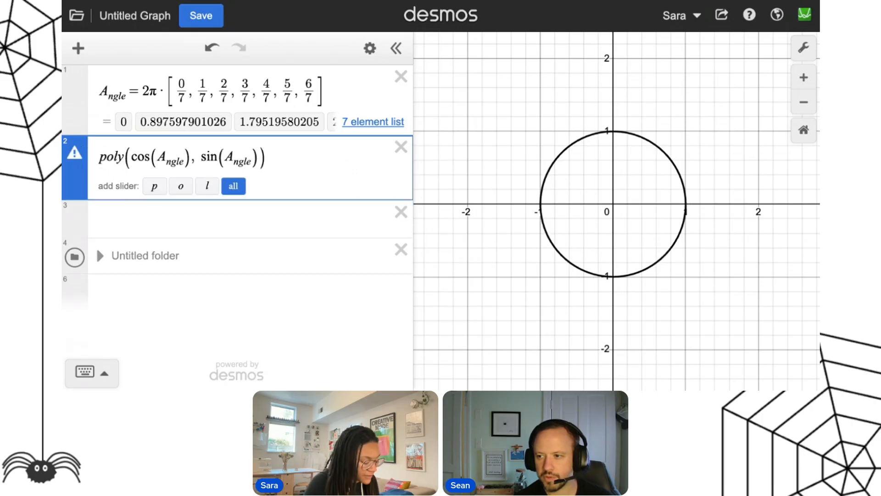
Step: Complete the polygon expression around the point list and hide the folder holding the unit circle
text(()
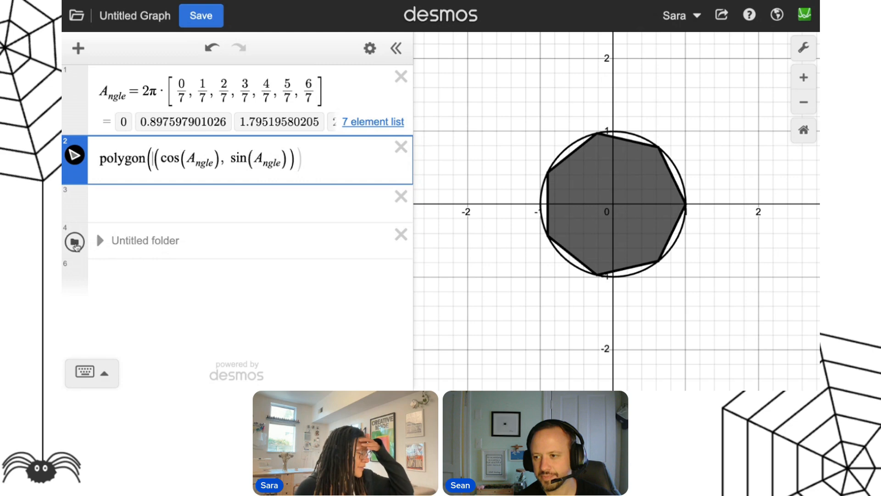
click(75, 242)
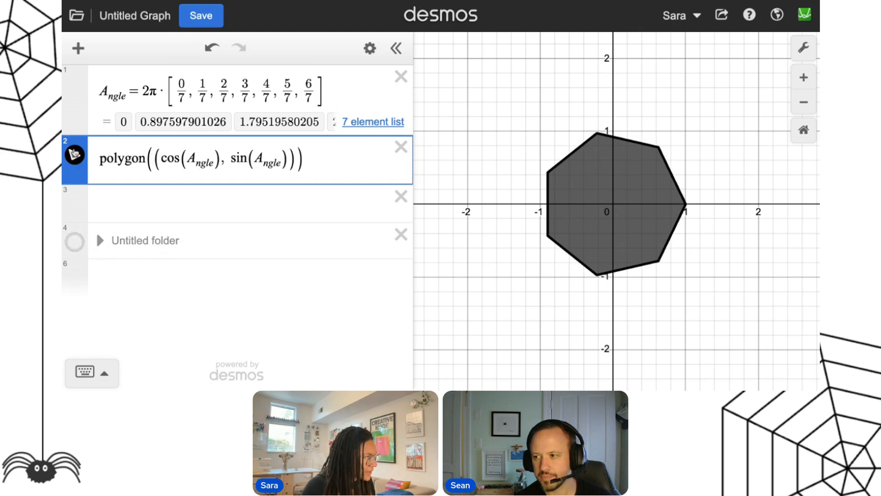
Step: Turn off the fill of the seven-sided polygon so only its black outline is drawn
click(74, 155)
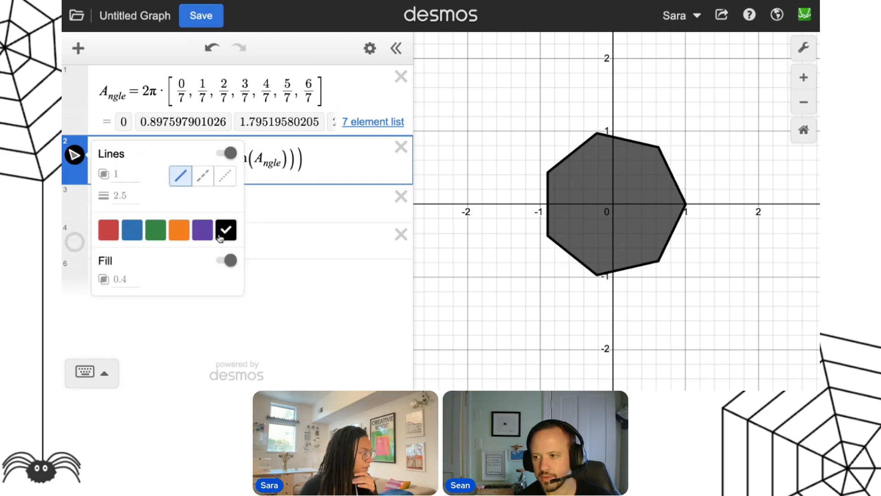
click(228, 260)
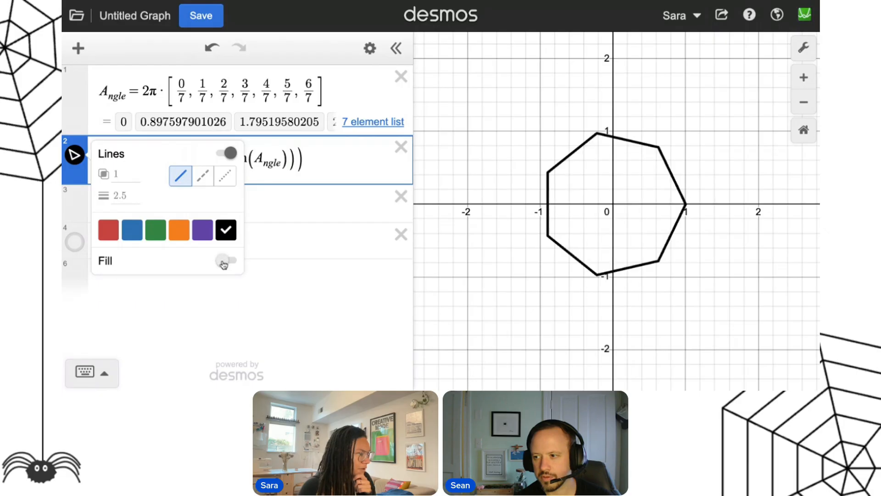
click(326, 154)
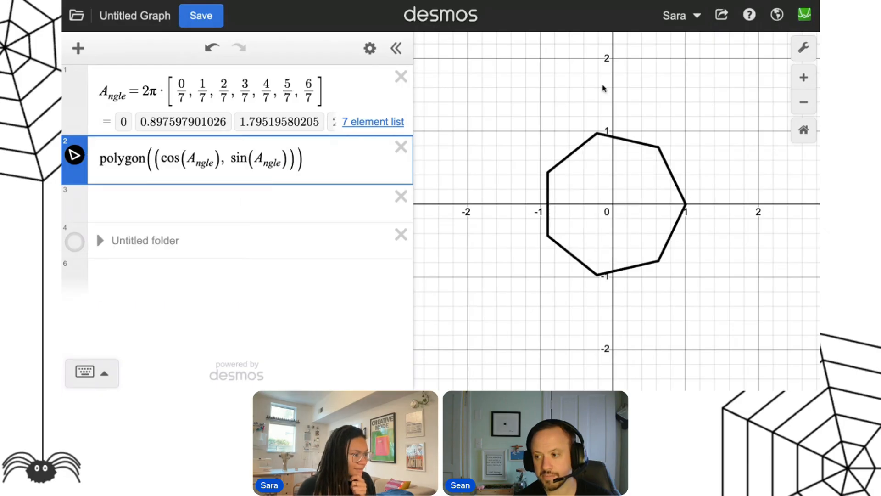
Step: Hide the grid, the x-axis and the y-axis of the graph
click(804, 48)
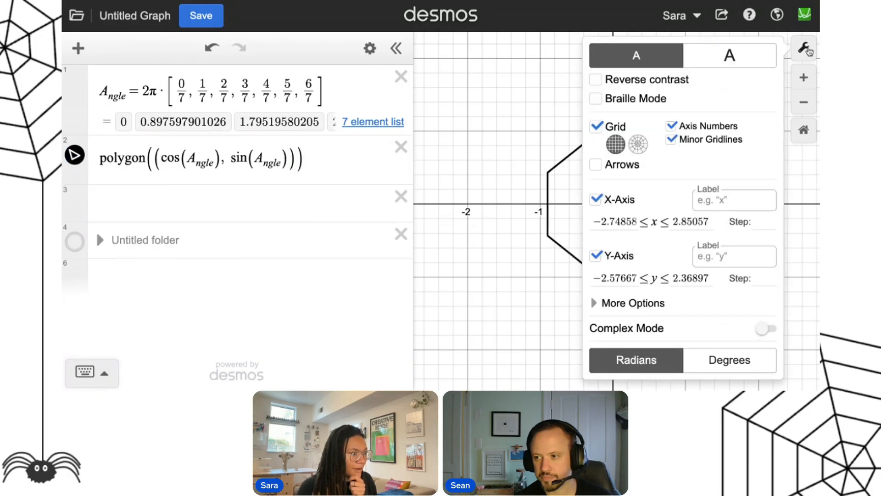
click(596, 129)
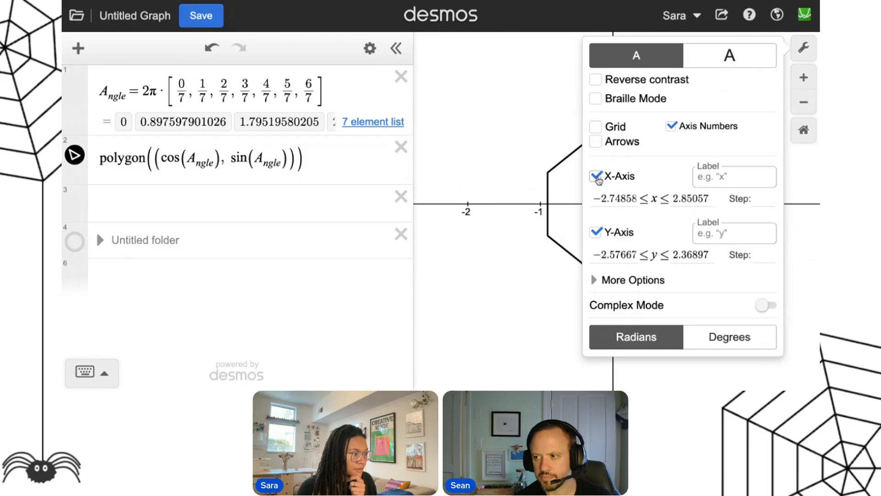
click(596, 176)
click(595, 232)
click(803, 48)
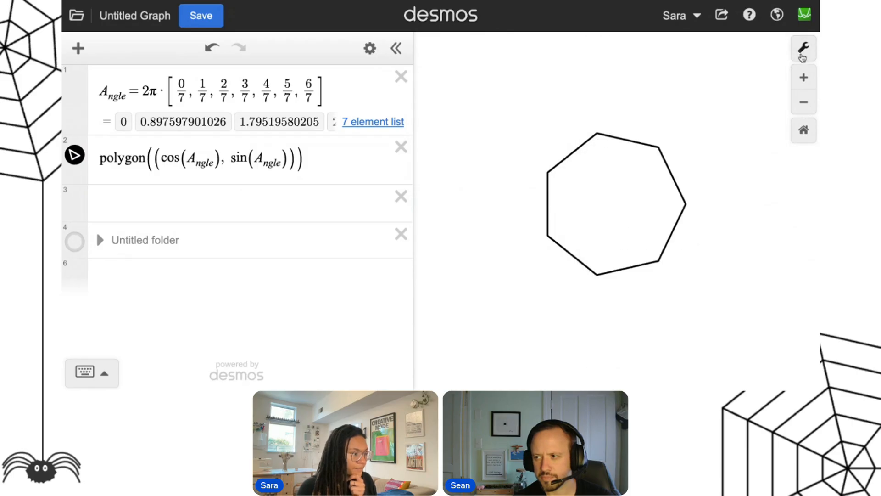
Step: Duplicate the polygon expression twice
click(333, 159)
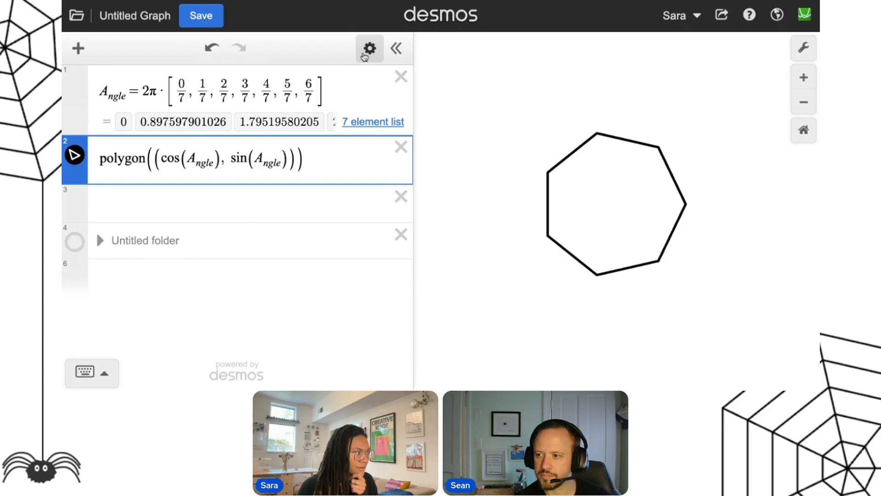
click(365, 52)
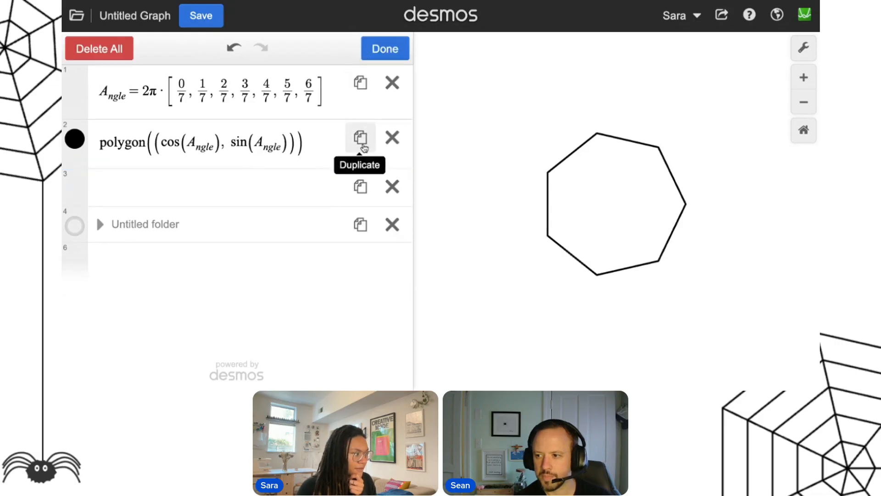
click(360, 138)
click(363, 145)
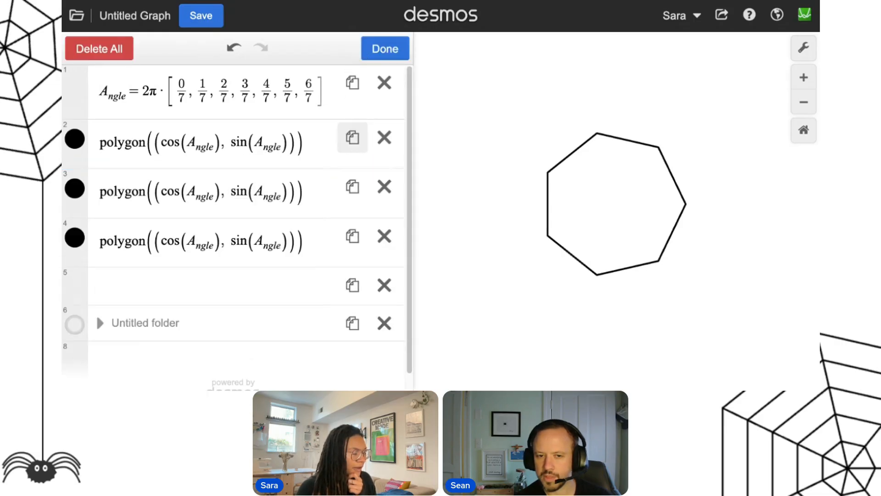
click(385, 49)
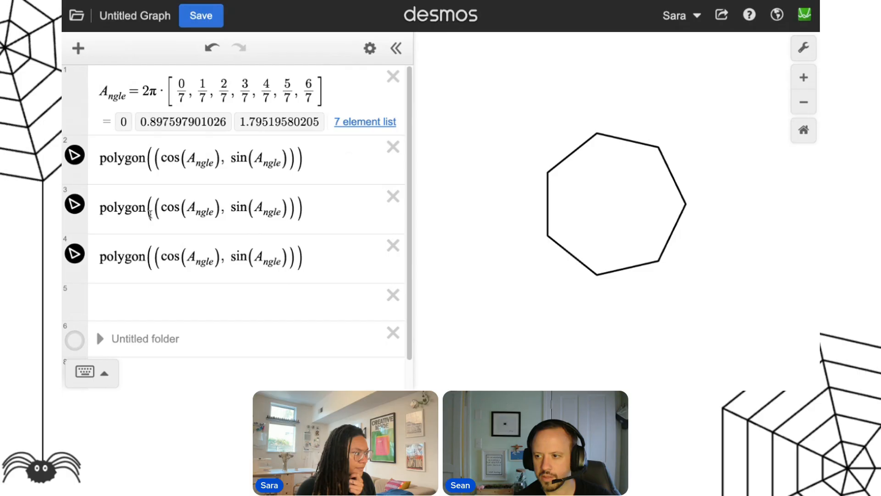
Step: Multiply the point list inside the second polygon expression by 2, with an explicit multiplication sign
click(150, 214)
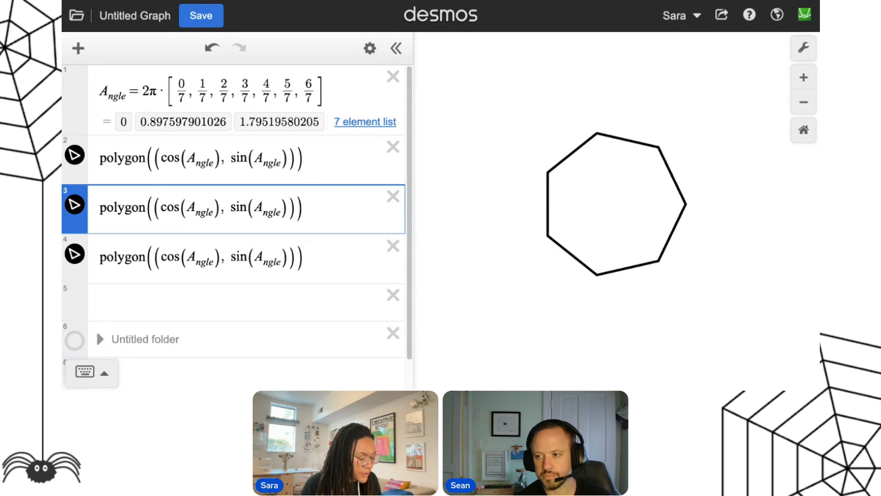
text(2)
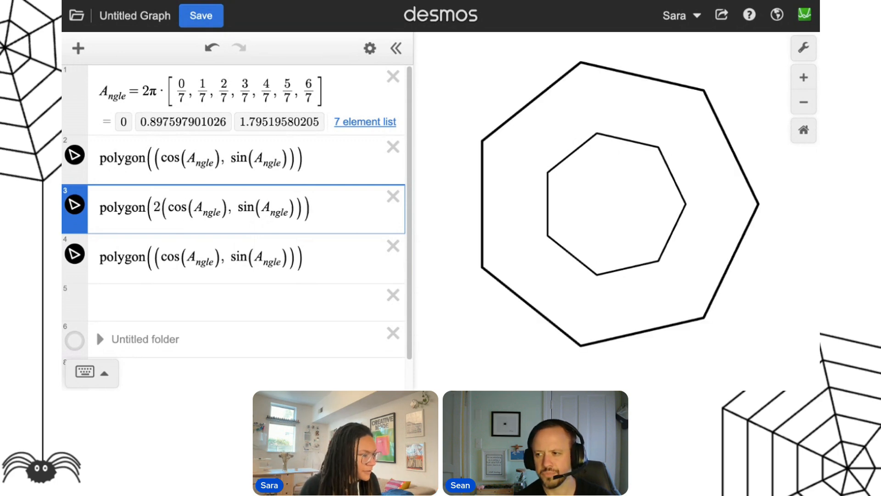
scroll(601, 228, down, 5)
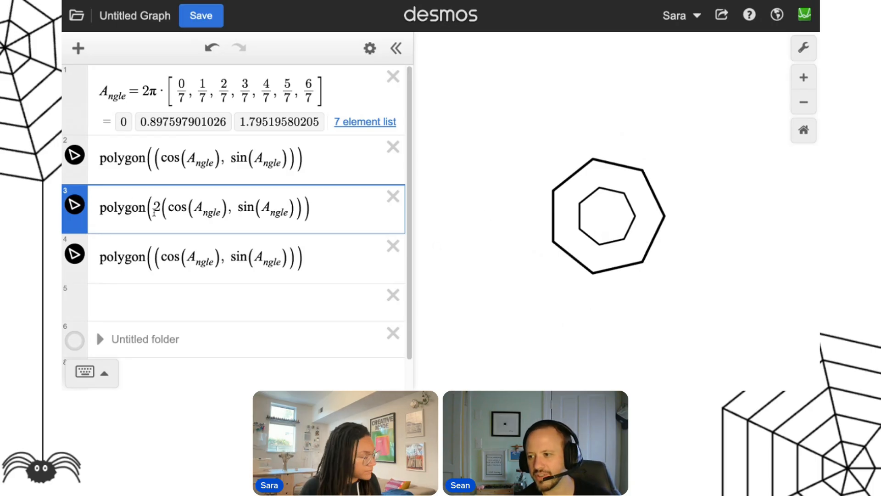
text(*)
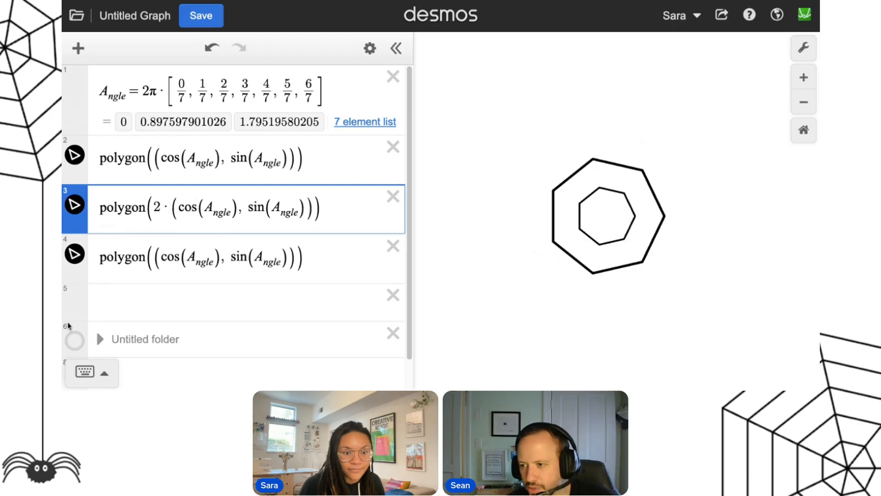
Step: Multiply the third polygon's points by 3 and add a fourth polygon expression with its points multiplied by 4
click(147, 260)
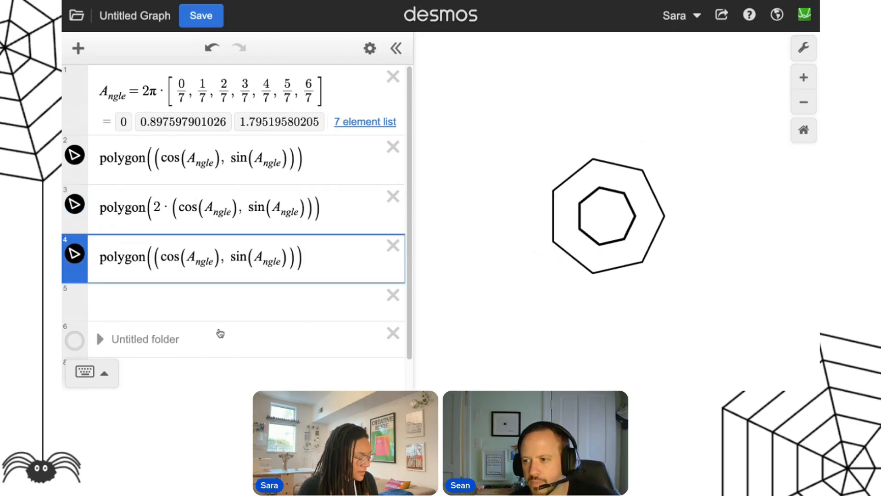
text(3*)
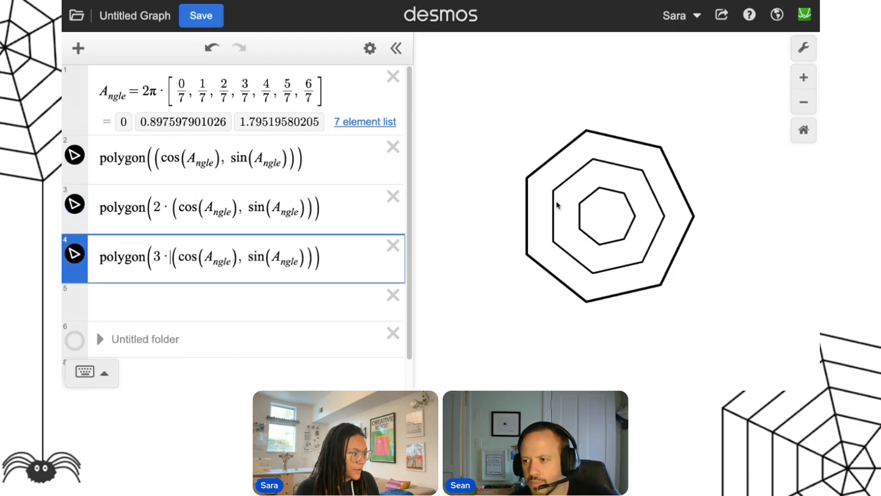
click(334, 259)
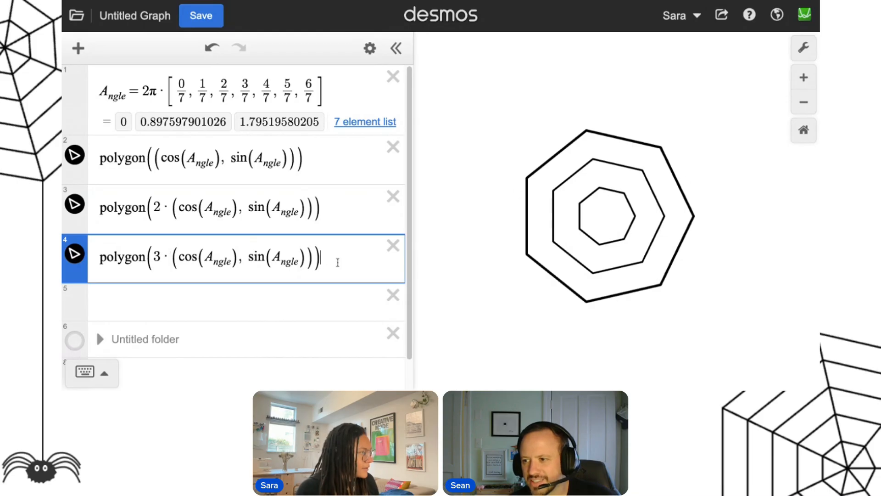
scroll(283, 181, down, 1)
scroll(282, 181, down, 1)
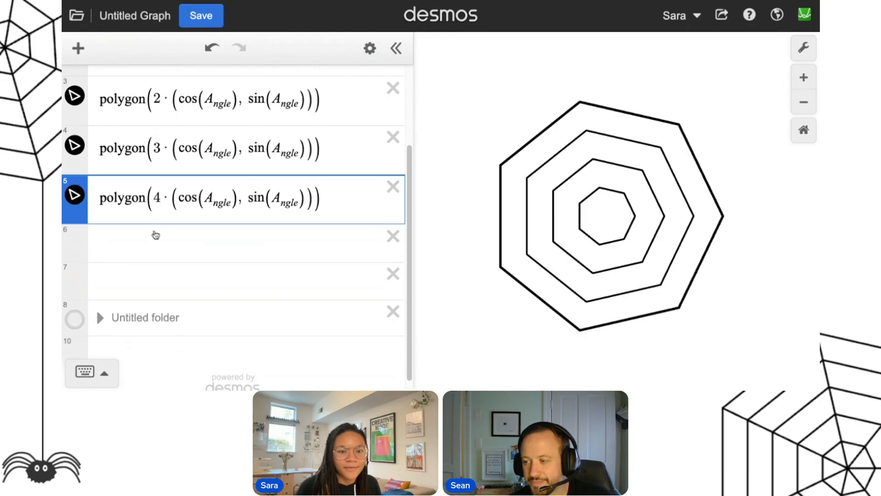
click(155, 237)
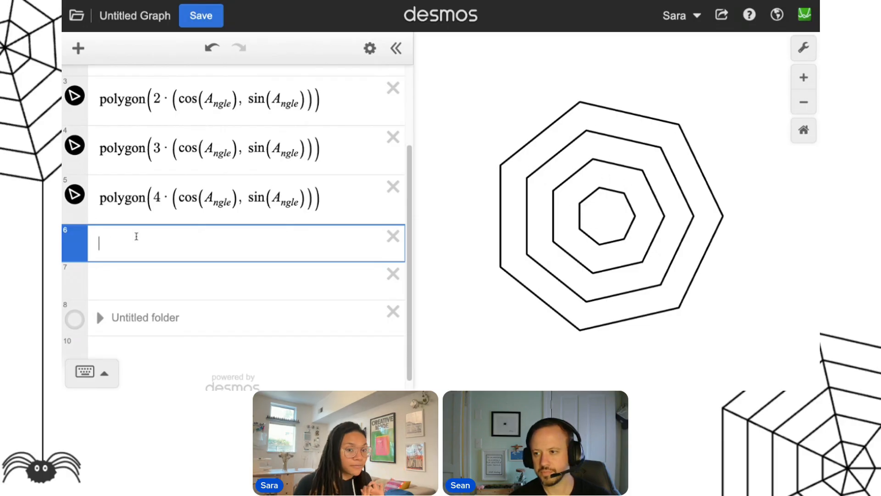
click(158, 201)
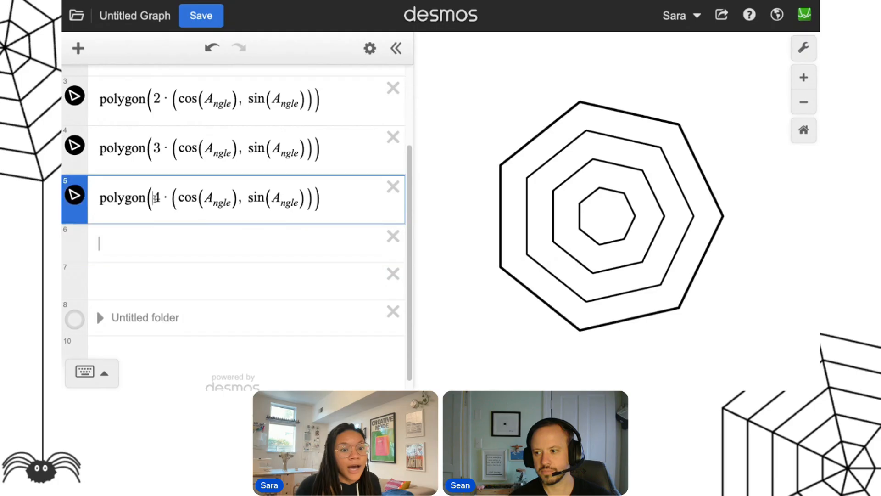
click(68, 195)
click(68, 195)
click(69, 195)
click(69, 196)
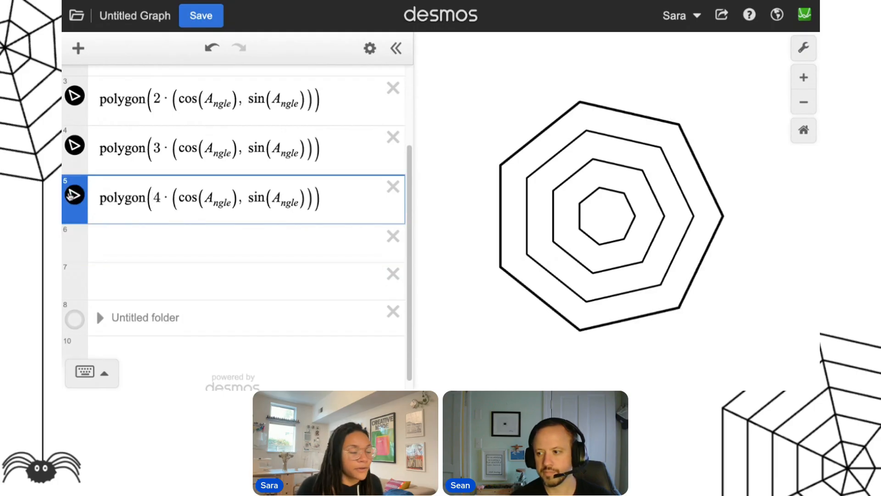
Step: Copy the point list 4·(cos(A_ngle), sin(A_ngle)) from the outermost polygon into the empty expression below it
drag(154, 200, 239, 199)
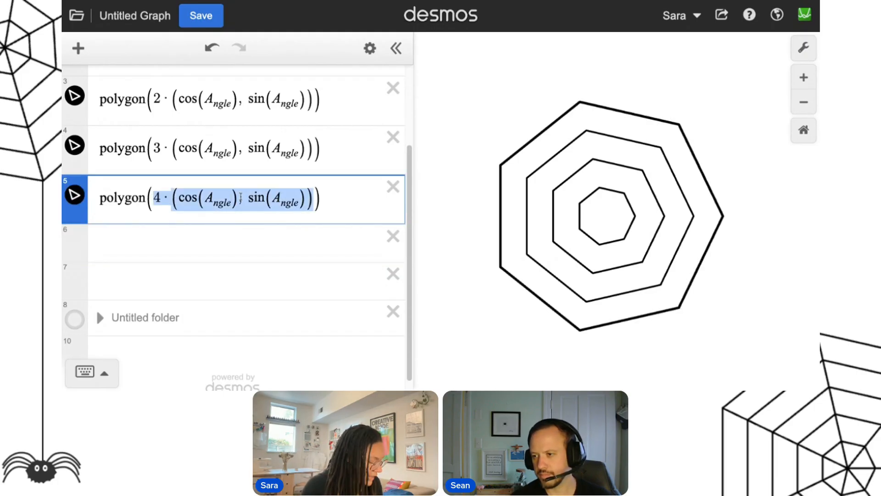
key(ctrl+c)
click(239, 247)
key(ctrl+v)
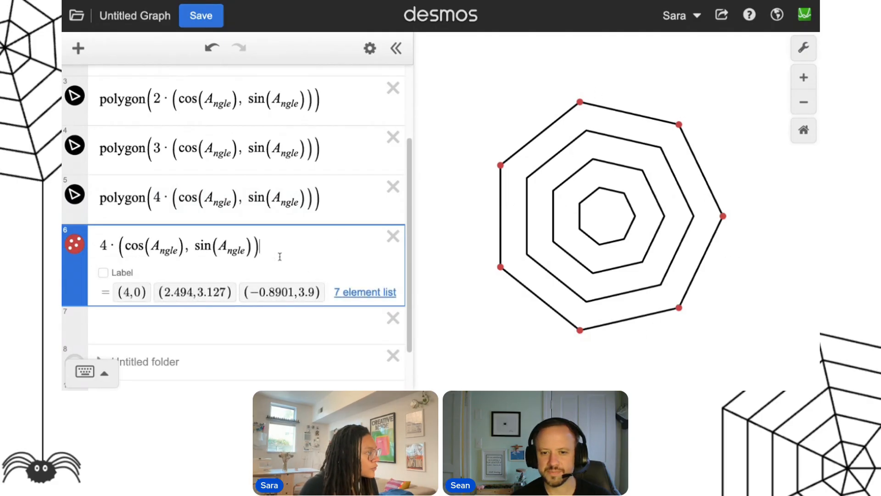
Step: Insert the origin (0,0) and a comma before the copied point list
text(),)
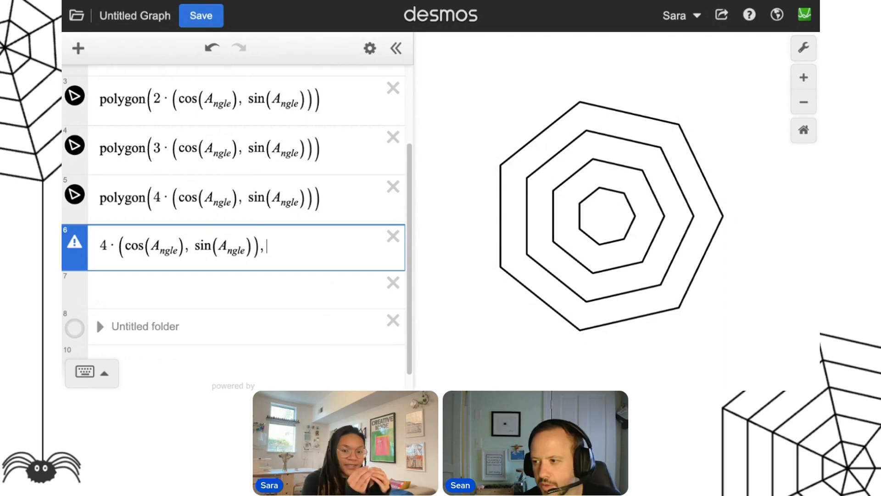
key(BackSpace)
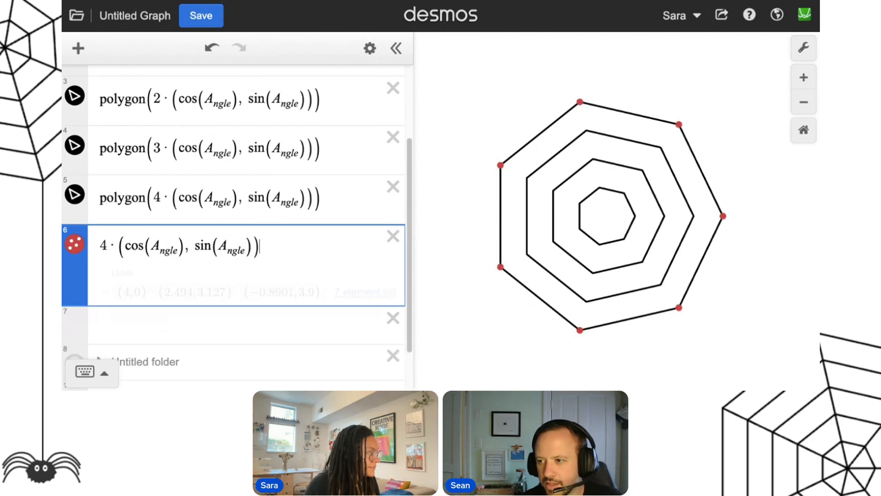
key(Home)
text((0,0))
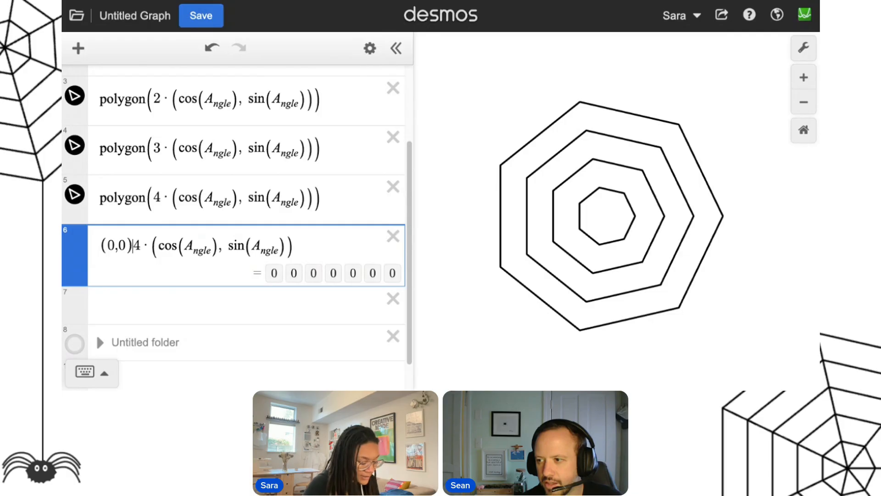
text(,)
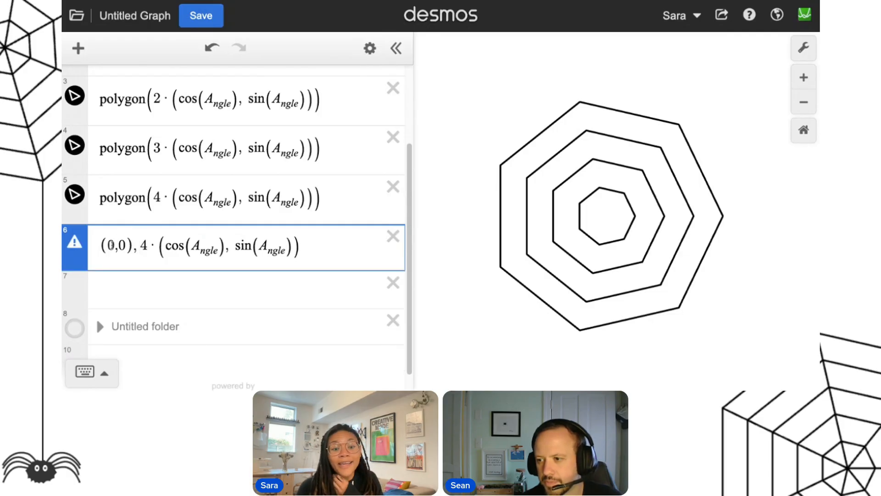
Step: Wrap (0,0) and the copied point list in the polygon function to draw spokes from the origin
click(113, 245)
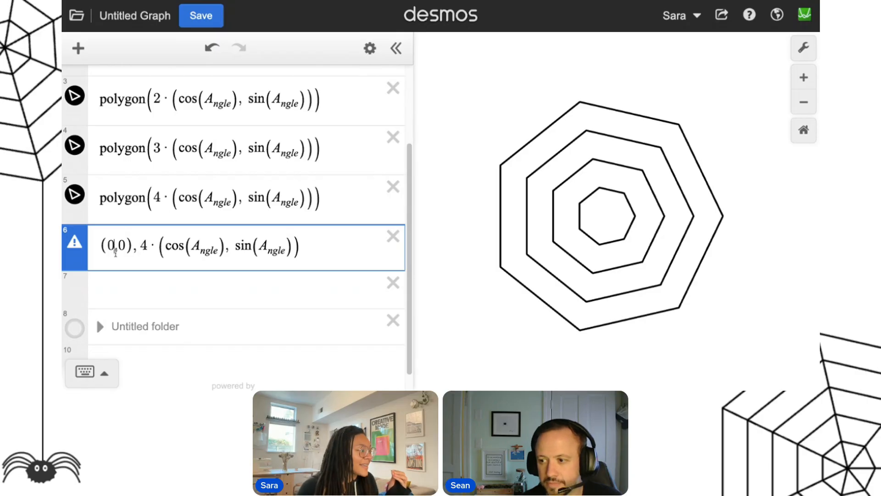
click(100, 245)
text(polygon()
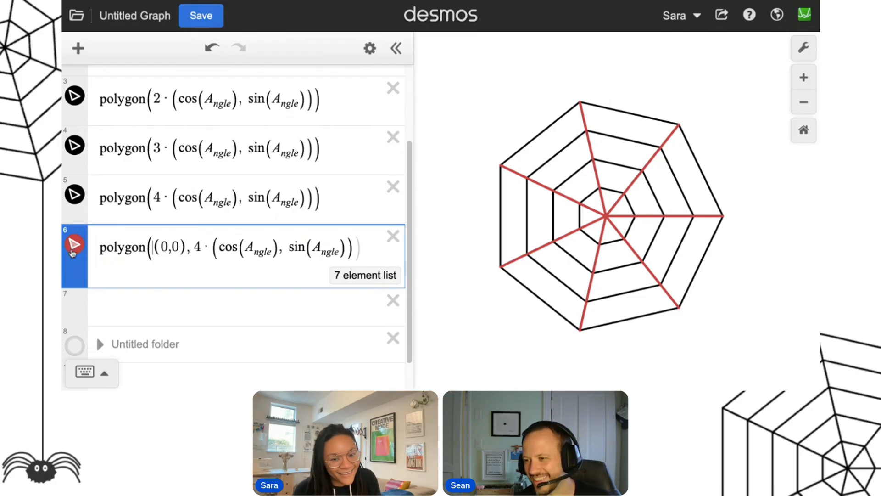
Step: Change the color of the spoke lines to black
click(72, 252)
click(225, 318)
click(293, 299)
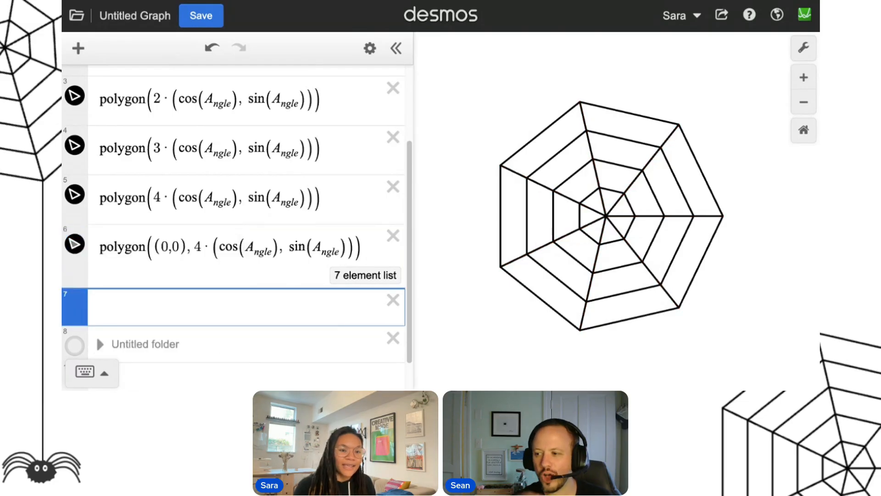
drag(194, 244, 251, 260)
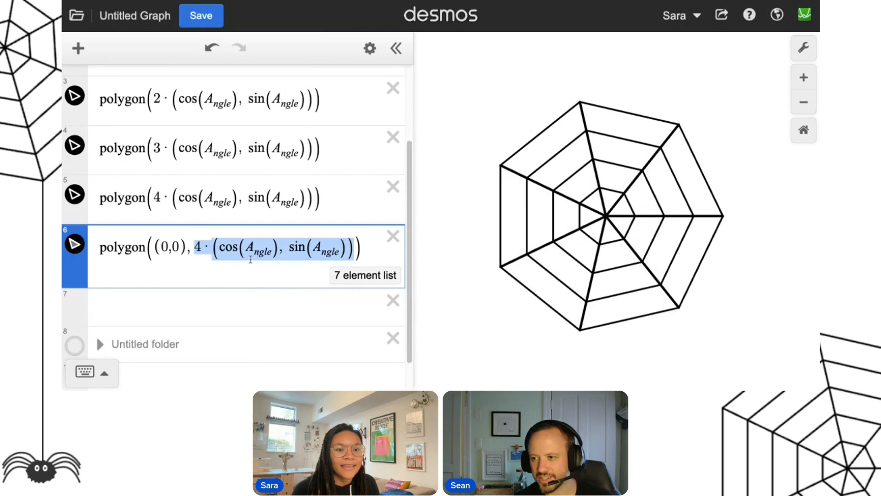
click(332, 198)
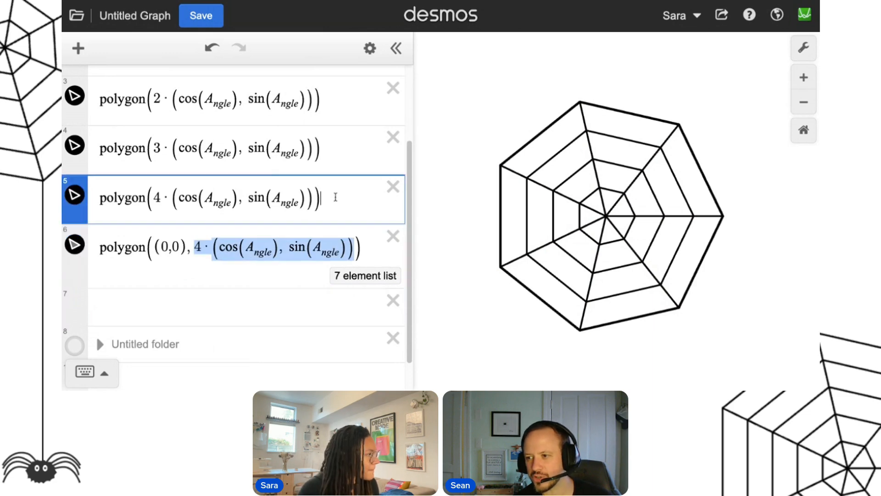
click(259, 310)
scroll(260, 308, down, 1)
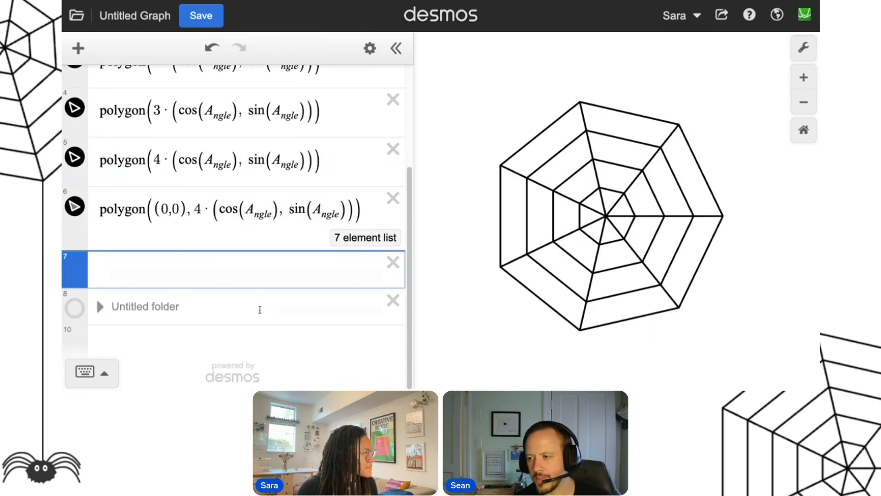
Step: Plot the point list 4·(cos(A_ngle), sin(A_ngle)) in the empty expression below the spokes, toggle its points, and delete it
click(337, 165)
click(316, 257)
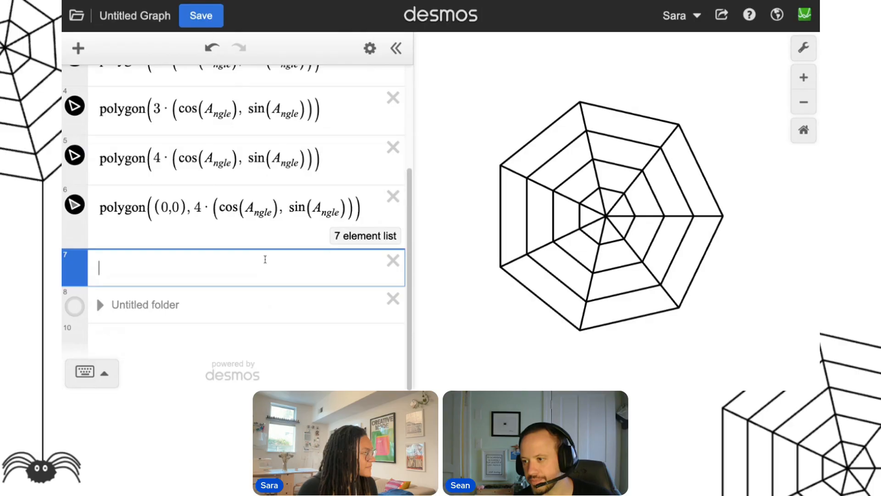
text(4·(cos(A_ngle), sin(A_ngle)))
click(78, 273)
click(79, 273)
click(79, 272)
click(80, 274)
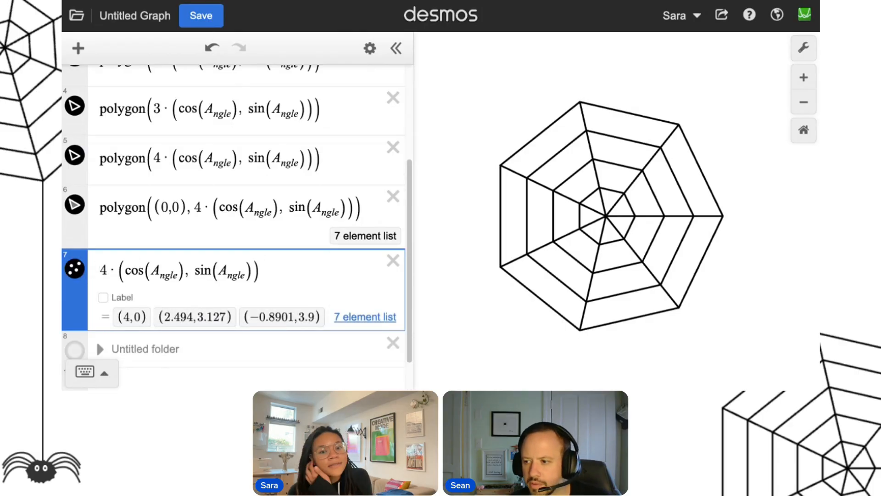
click(84, 272)
click(393, 261)
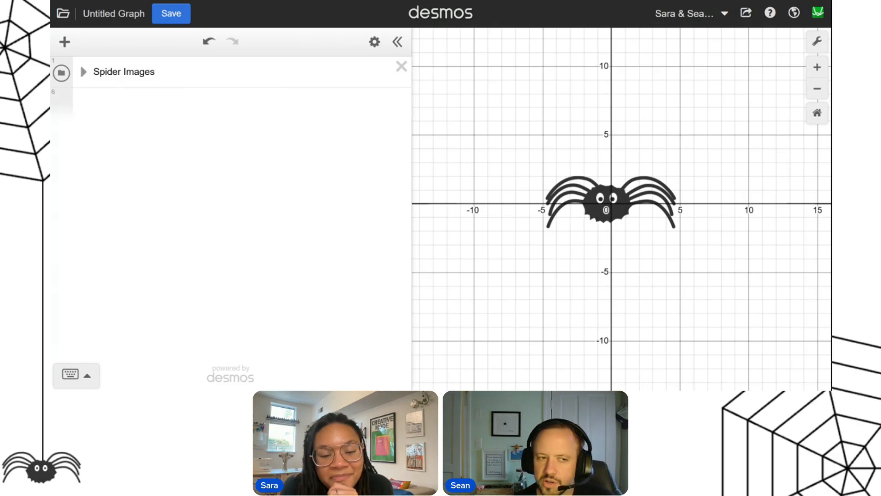
Step: Paste the copied spider web graph into a new expression and move the Spider Images folder below the Spider Web folder
click(146, 102)
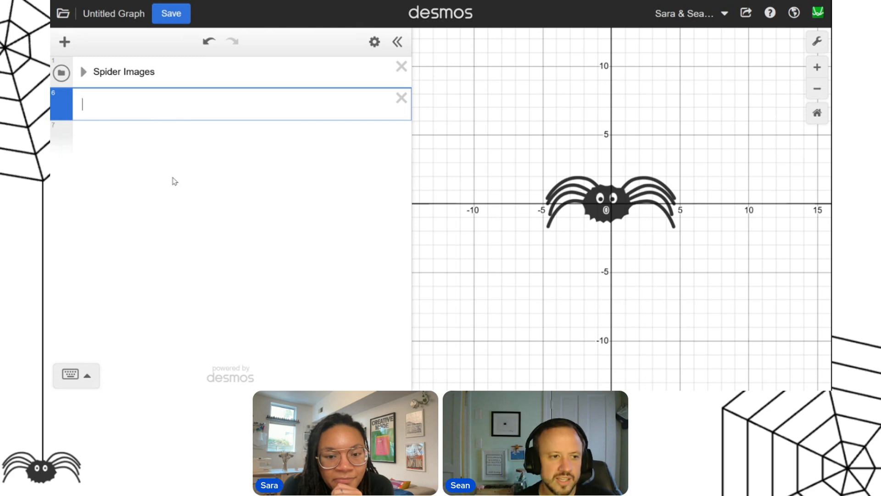
key(ctrl+v)
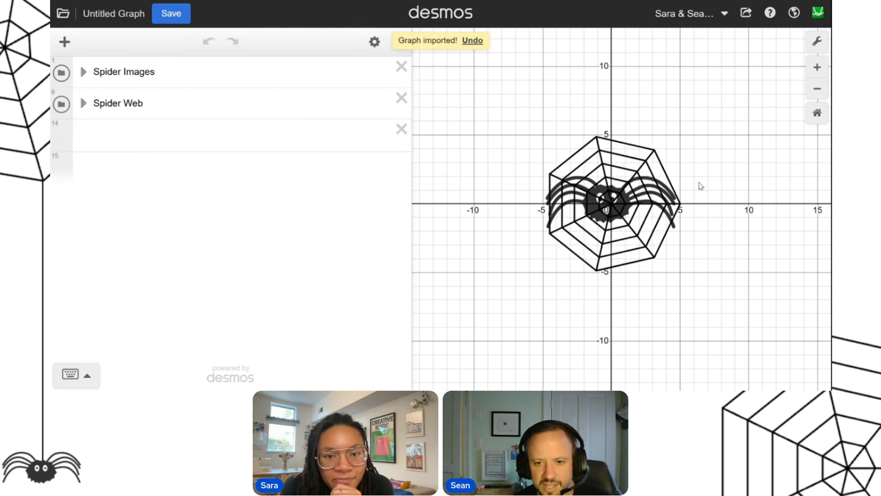
drag(62, 69, 209, 129)
Step: Expand the Spider Images folder and turn off Place behind graphs for the Spider Legs 2 and Spider Legs 1 images
click(83, 103)
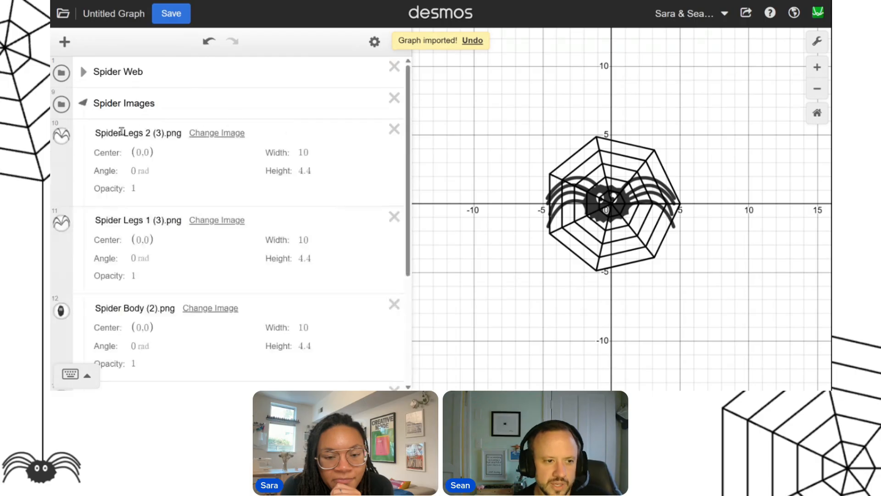
scroll(105, 192, down, 3)
scroll(112, 191, up, 3)
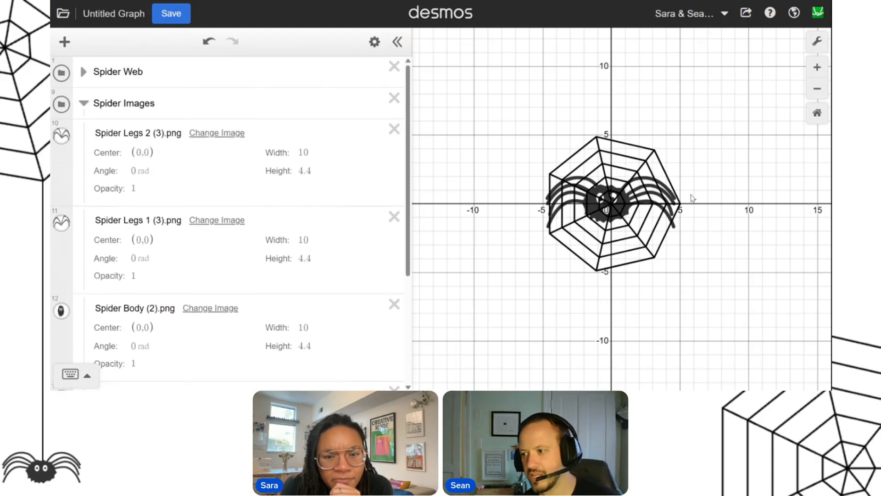
click(61, 135)
click(135, 180)
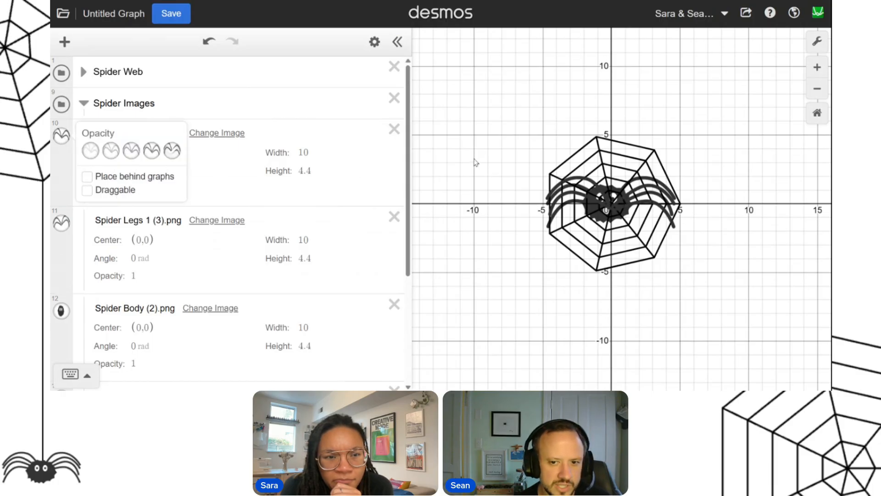
click(62, 223)
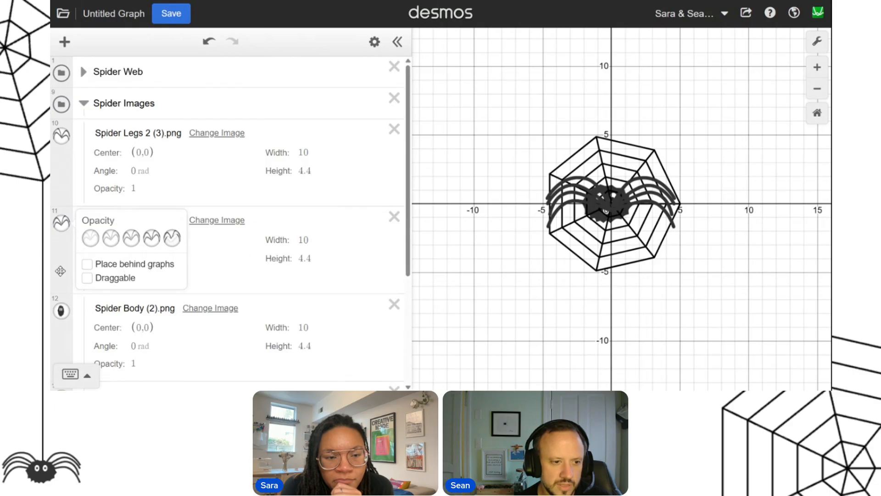
click(470, 151)
Step: Turn off Place behind graphs for the Spider Body and Pupils images
scroll(66, 173, down, 3)
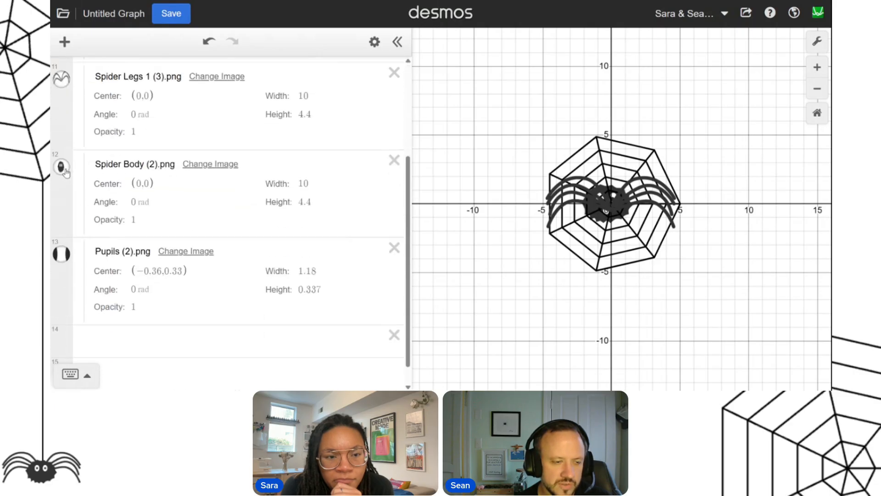
click(62, 167)
click(132, 209)
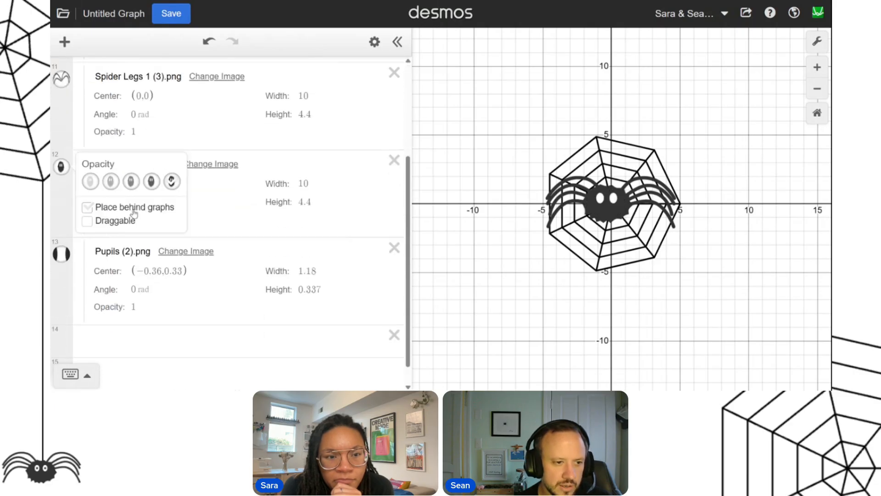
click(62, 255)
click(115, 300)
click(462, 151)
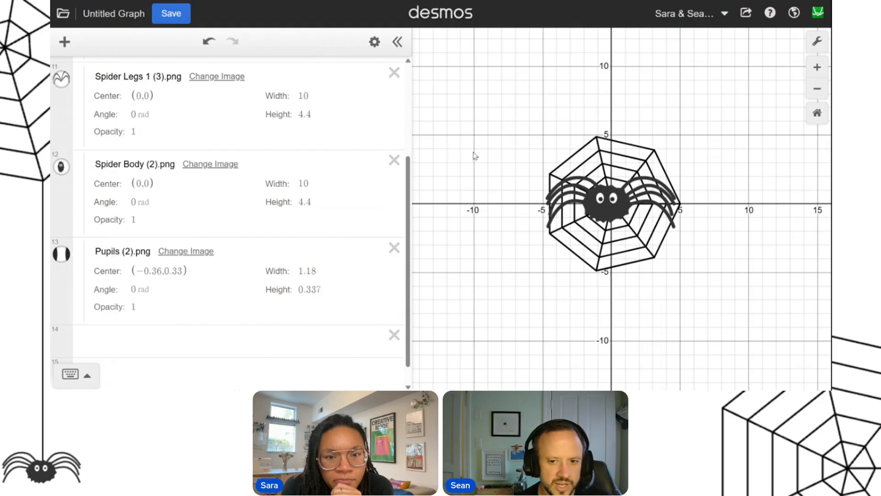
scroll(185, 125, up, 3)
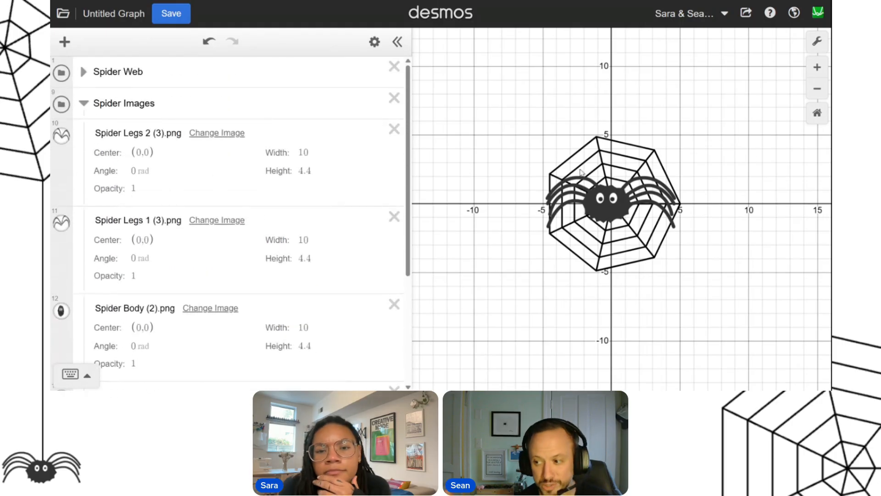
click(84, 102)
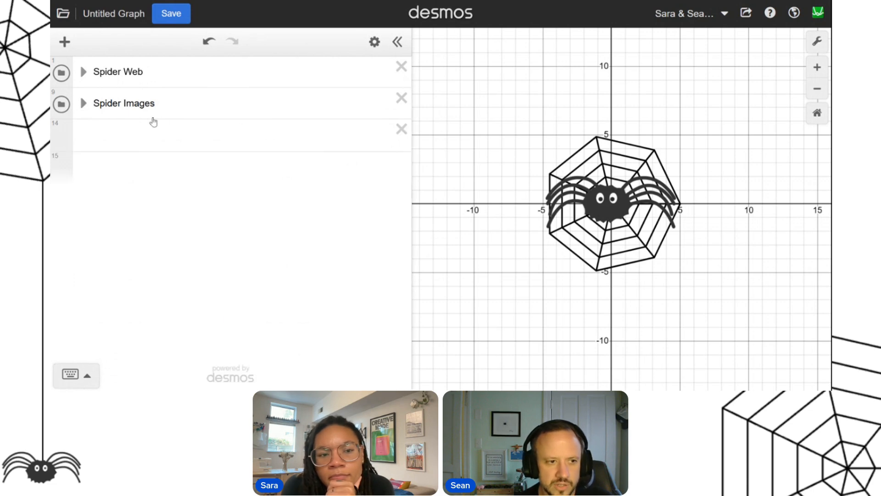
click(84, 103)
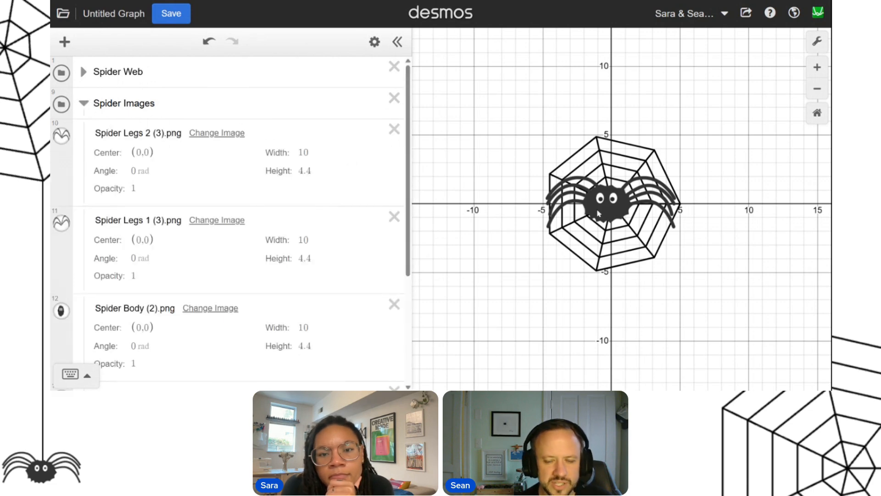
Step: Define the variable w_spider = 2 as the first item inside the Spider Images folder
scroll(623, 212, up, 5)
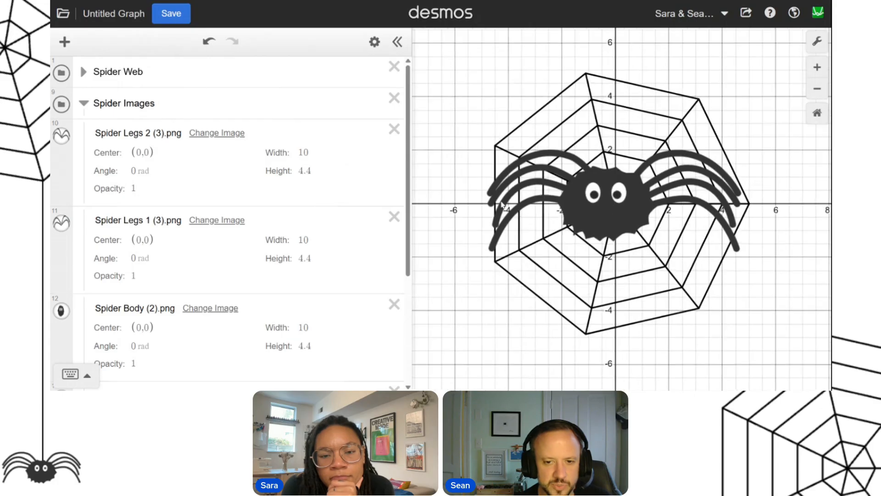
click(185, 107)
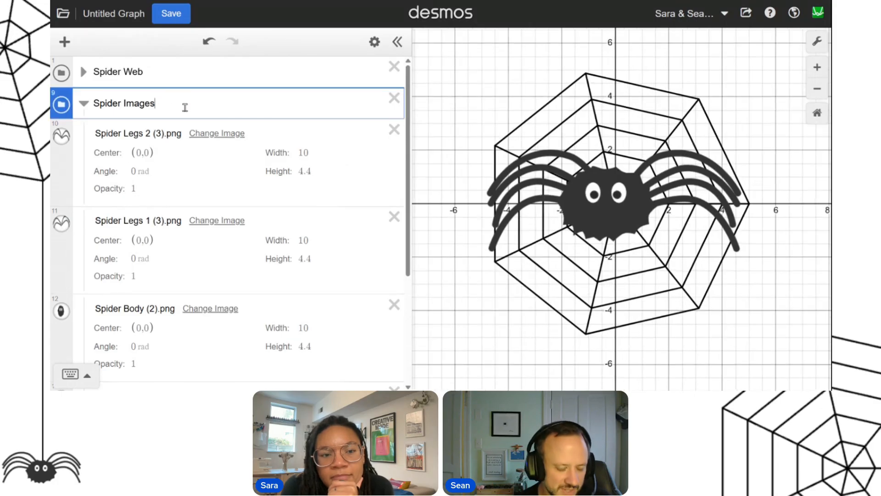
key(Return)
text(w_spider=)
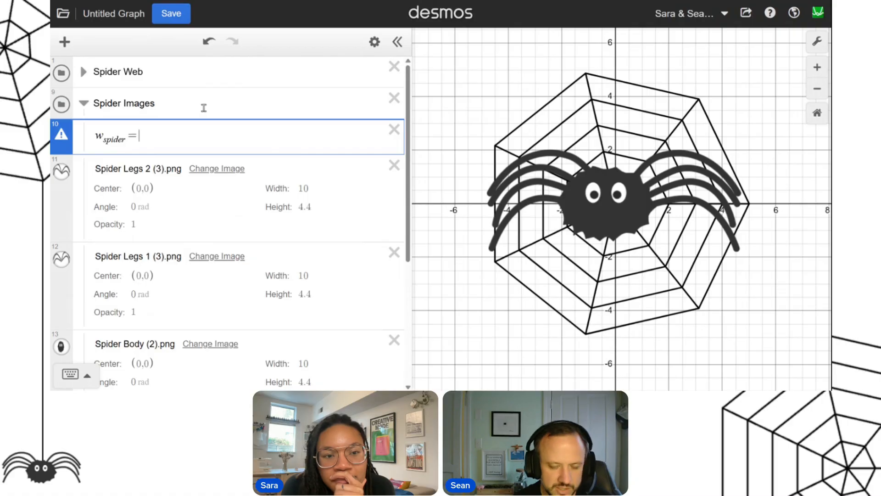
text(2)
Step: Set the Spider Legs 2 image's width to w_spider and its height to 0.44w_spider
double_click(119, 139)
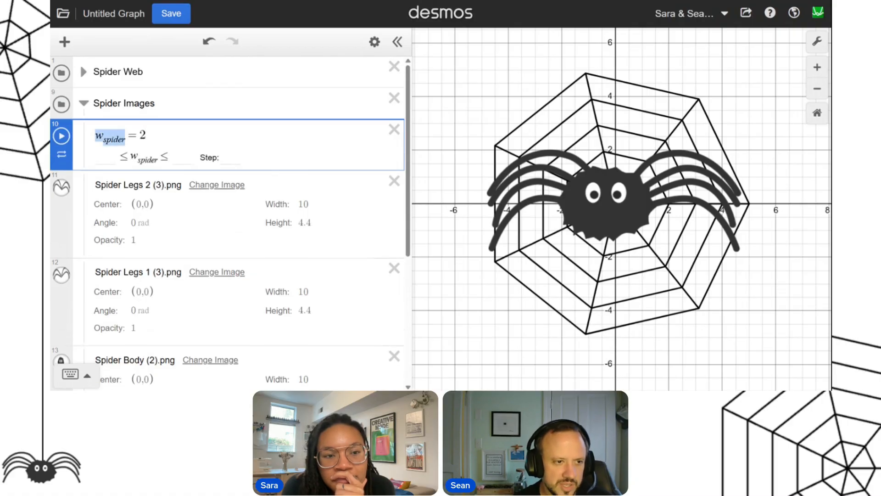
double_click(328, 209)
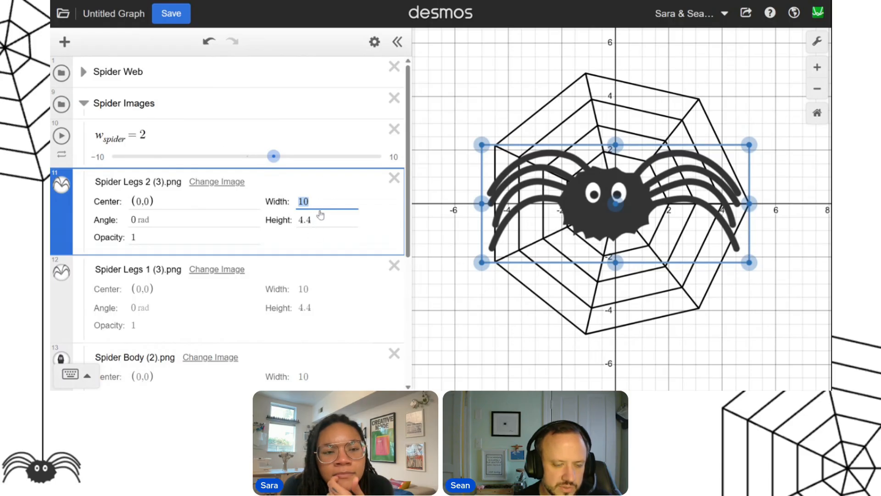
text(w_spider)
key(Tab)
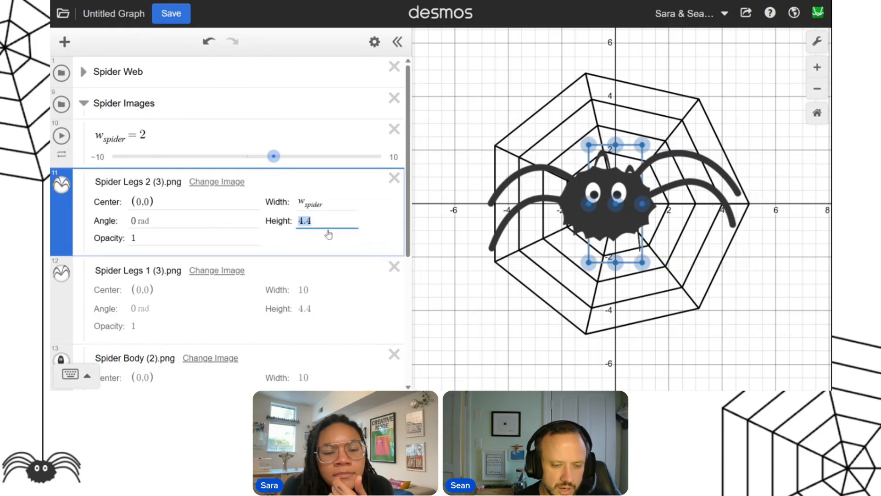
key(ctrl+z)
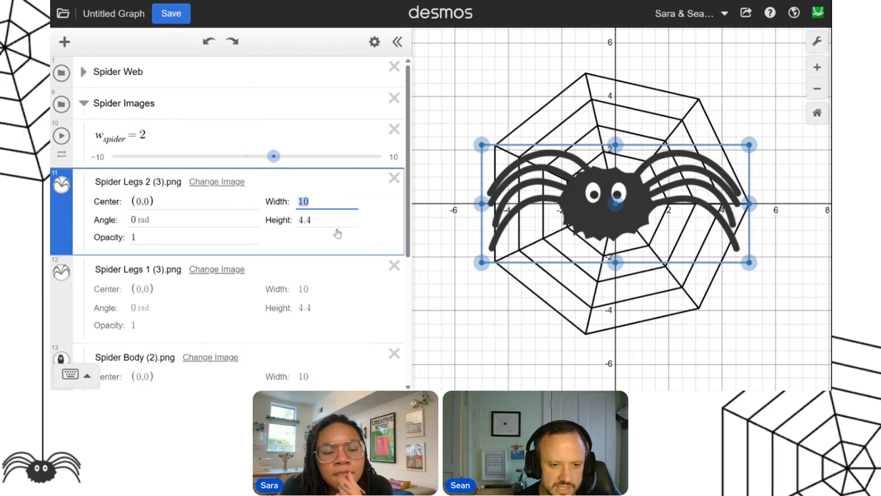
key(ctrl+y)
key(Tab)
text(0.44)
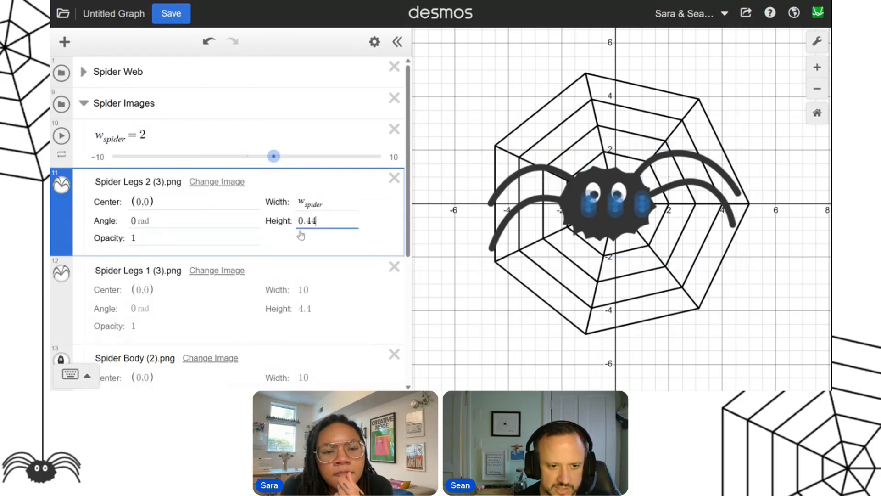
text(w_spider)
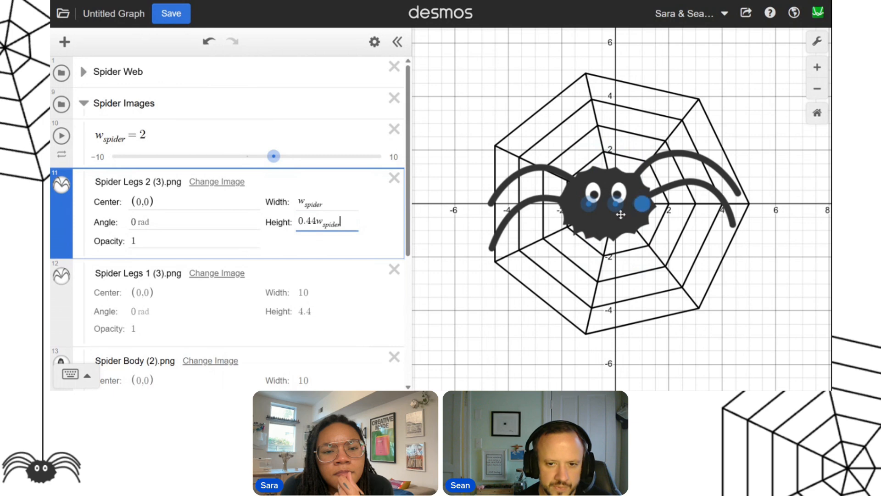
Step: Set the Spider Legs 1 image's width to w_spider and its height to 0.44w_spider
scroll(326, 286, down, 1)
scroll(327, 286, down, 1)
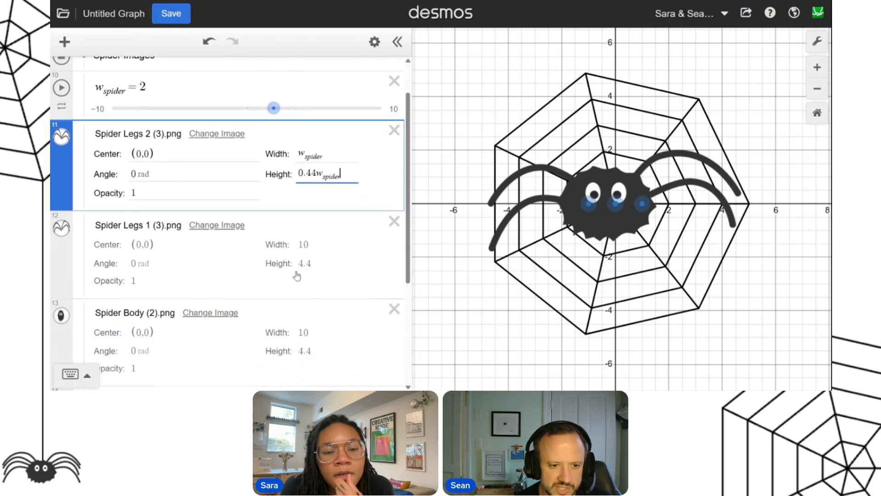
click(320, 248)
text(w_spider)
click(325, 265)
text(0.44)
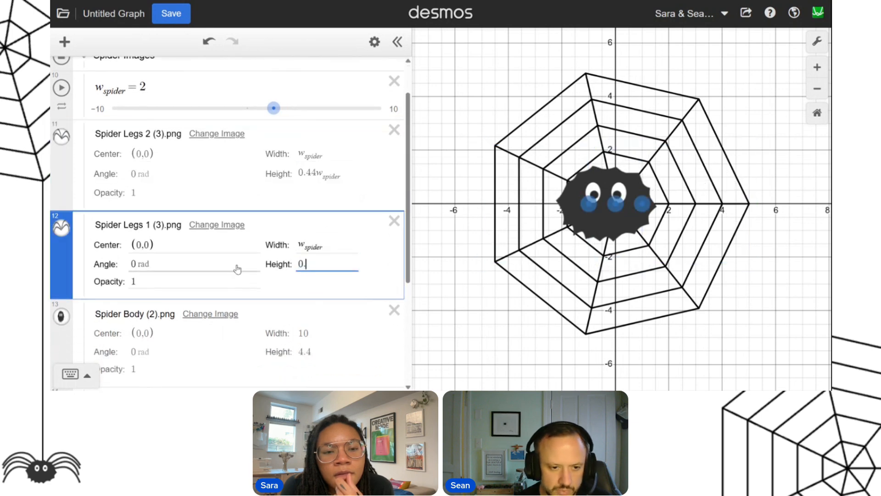
text(w_spider)
Step: Set the Spider Body image's width to w_spider and its height to 0.44w_spider
scroll(320, 278, down, 5)
click(332, 241)
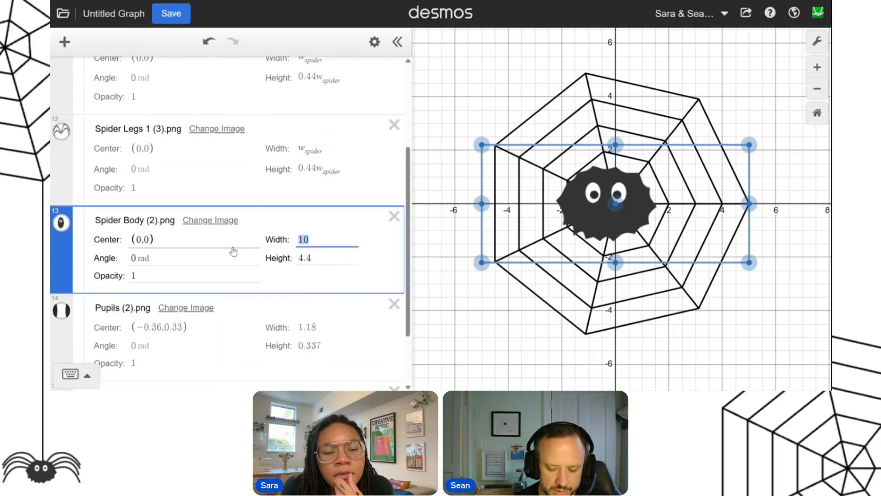
text(w_spider)
double_click(321, 264)
text(0.44)
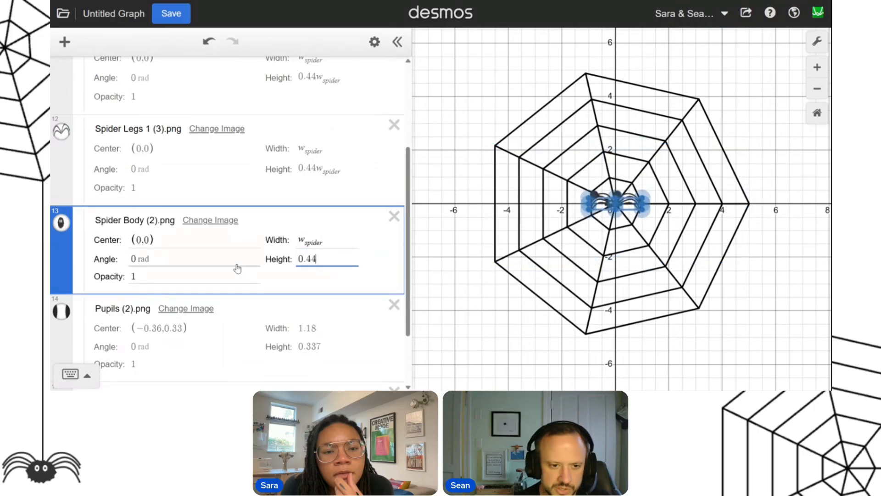
click(469, 275)
scroll(615, 202, up, 5)
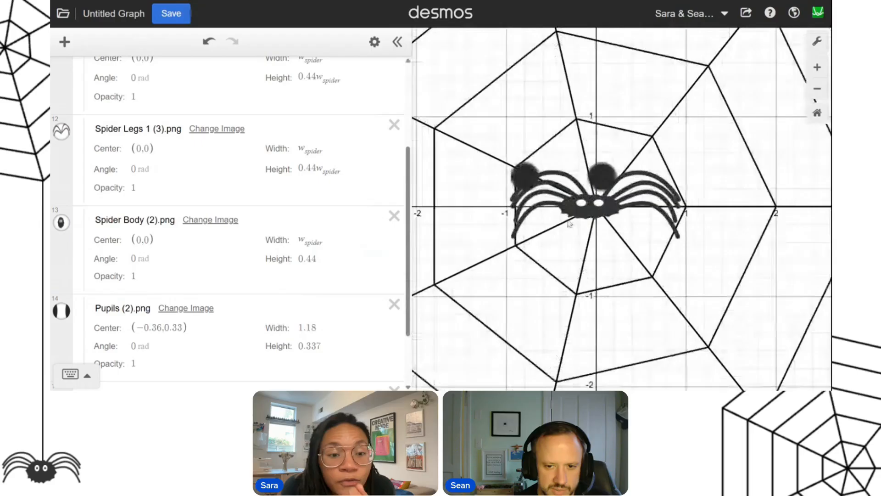
click(321, 259)
text(w_spider)
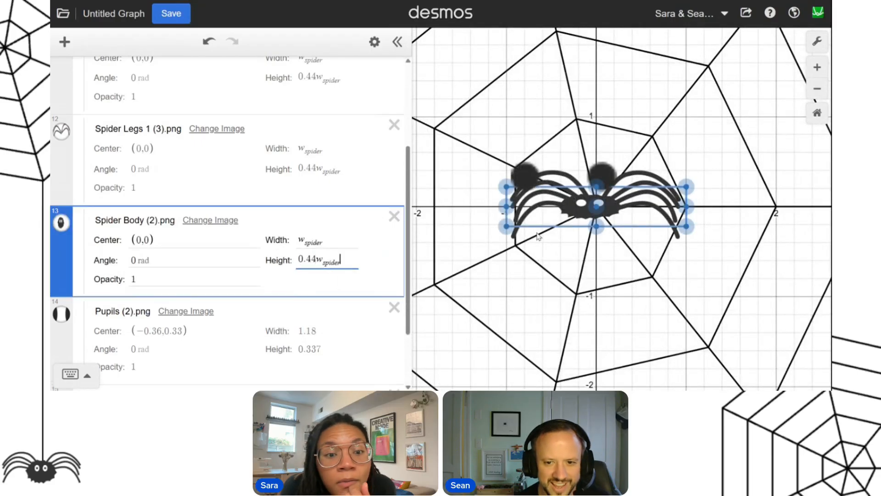
Step: Shrink the Pupils image to about 0.35 wide and 0.1 high, centered near (−0.09, 0.09) over the spider's eyes
click(618, 261)
scroll(617, 259, up, 3)
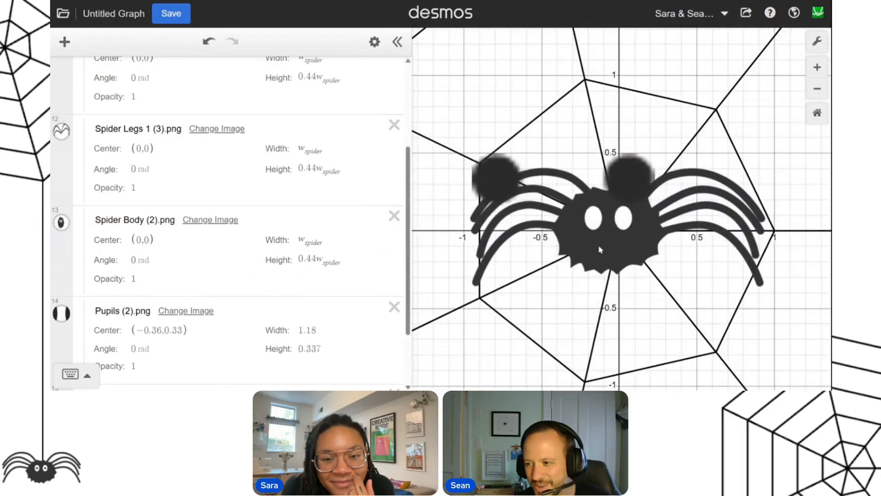
scroll(595, 251, down, 2)
scroll(599, 248, up, 2)
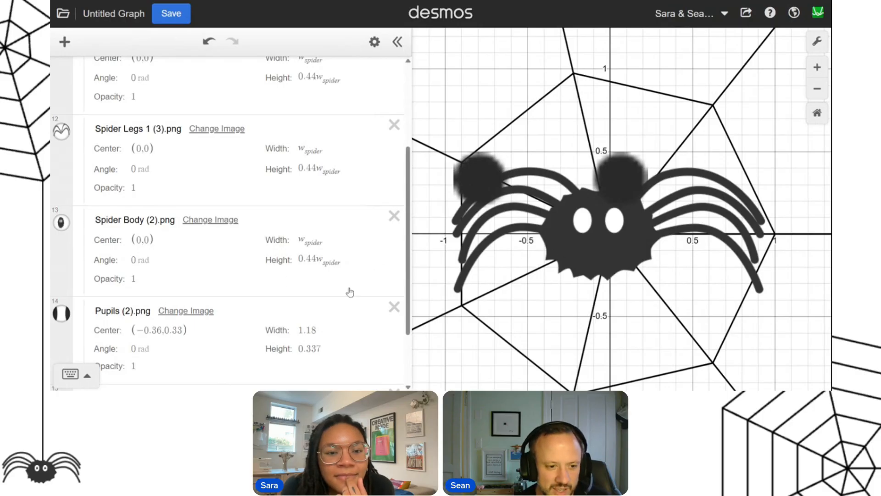
click(469, 186)
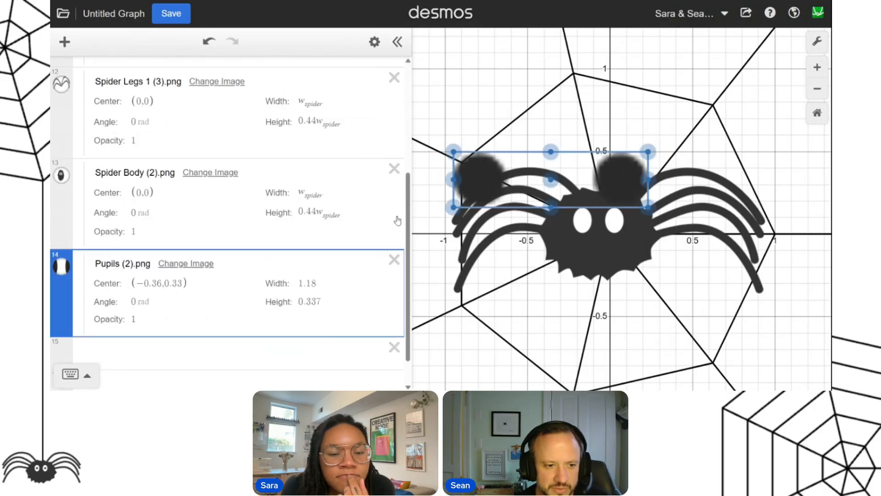
drag(454, 150, 602, 223)
Step: Fit the pupils inside the eyes by resizing the Pupils image to about 0.26 by 0.076, centered near (−0.07, 0.06)
scroll(602, 230, up, 5)
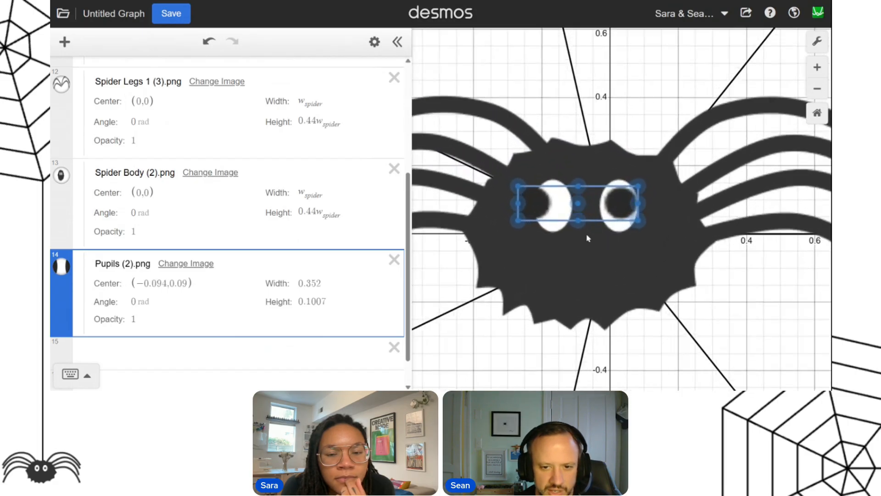
drag(508, 176, 542, 187)
mouse_move(596, 202)
mouse_down()
mouse_move(576, 203)
mouse_move(588, 206)
mouse_up()
scroll(588, 207, down, 5)
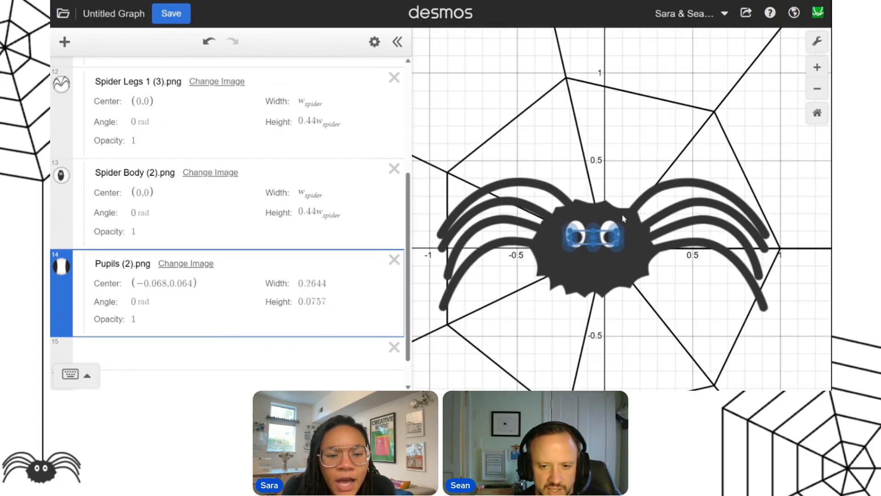
Step: Hide the Pupils, Spider Body and Spider Legs 1 images in turn
click(503, 139)
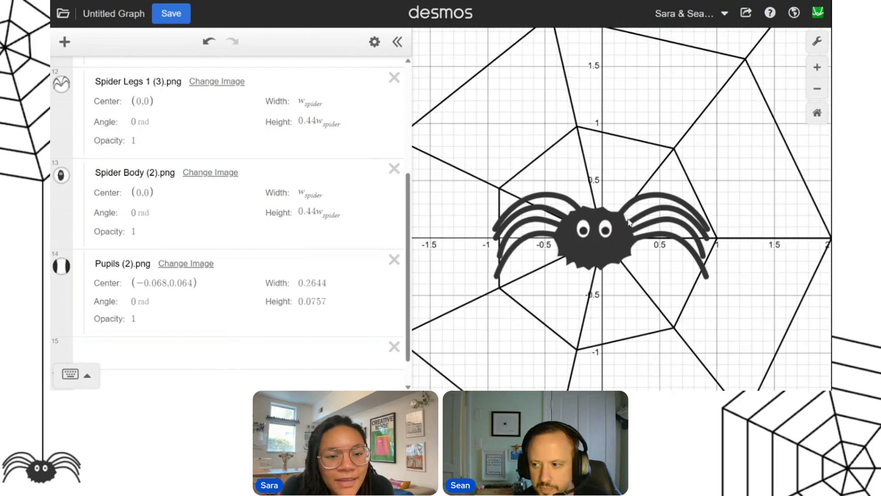
scroll(629, 222, down, 4)
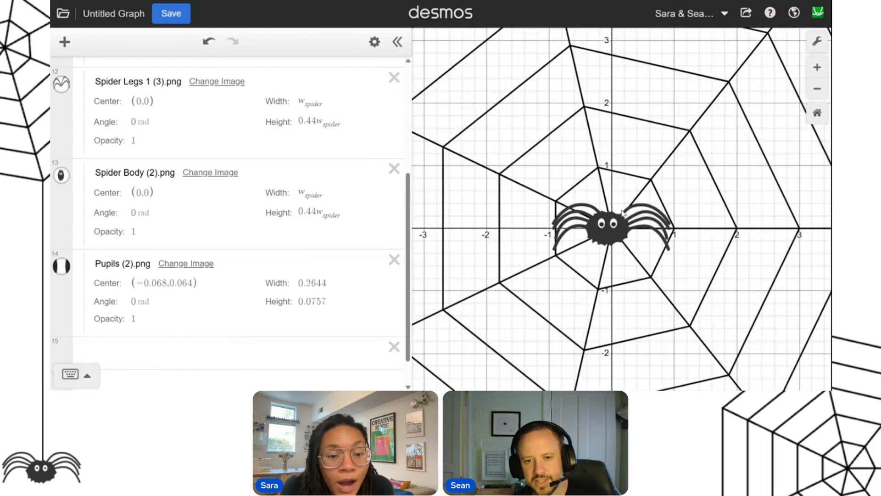
scroll(619, 215, down, 3)
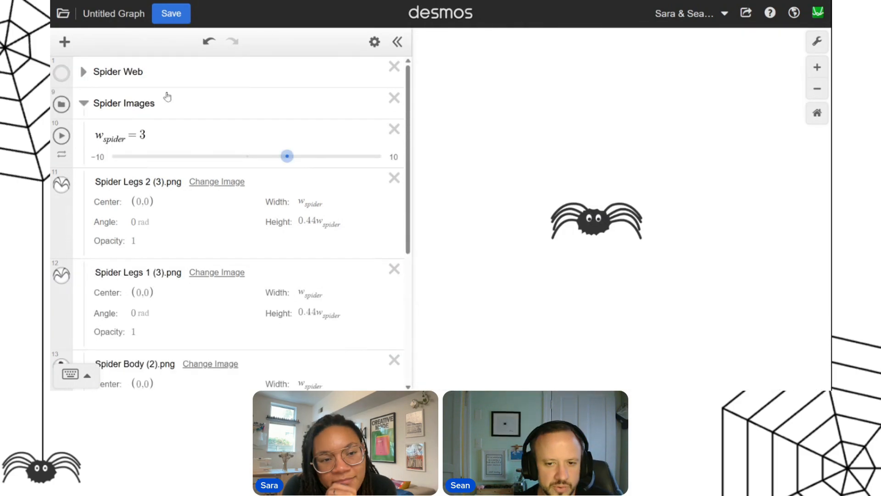
scroll(137, 193, down, 4)
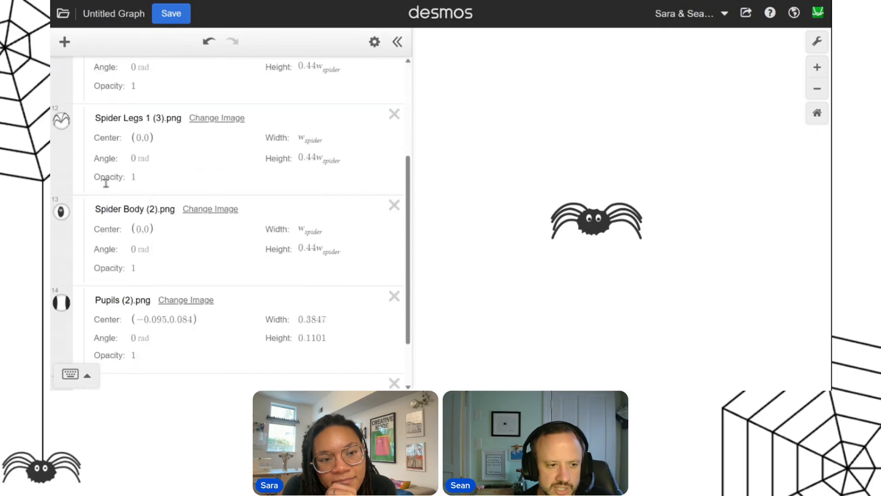
click(62, 254)
click(61, 175)
scroll(64, 183, up, 2)
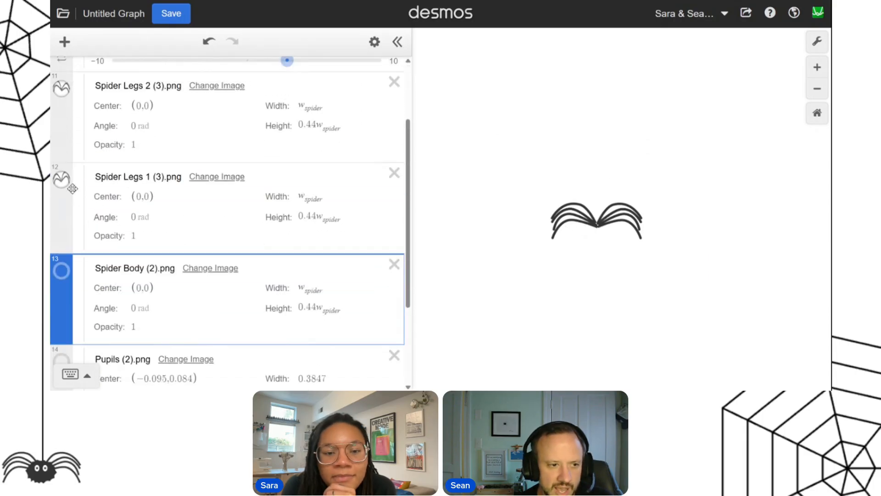
click(61, 179)
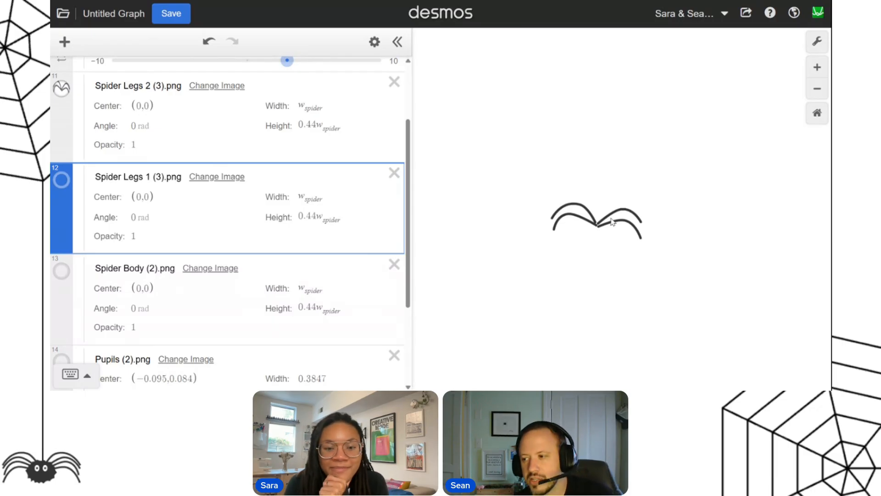
Step: Show the Spider Legs 1, Spider Body and Pupils images again, in that order
click(61, 179)
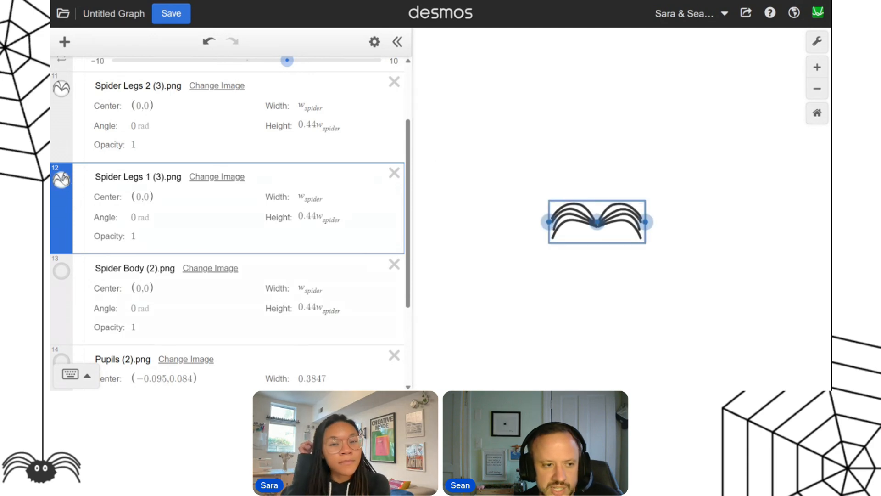
click(67, 176)
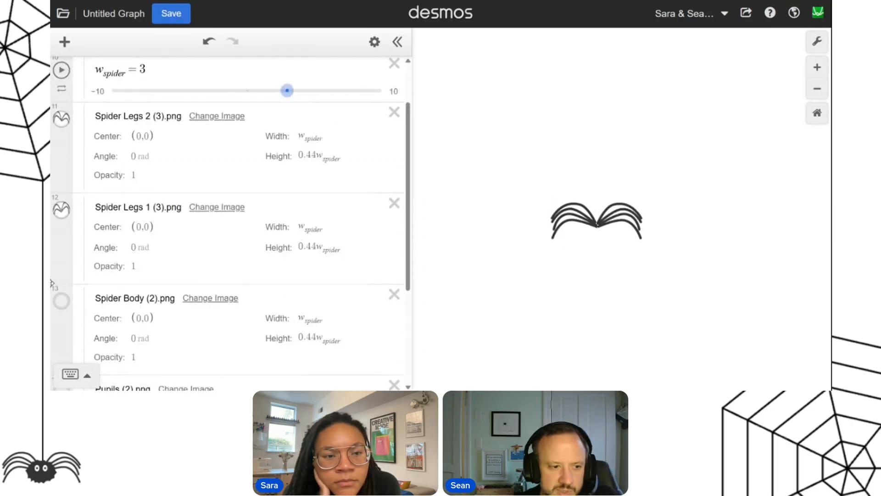
click(61, 301)
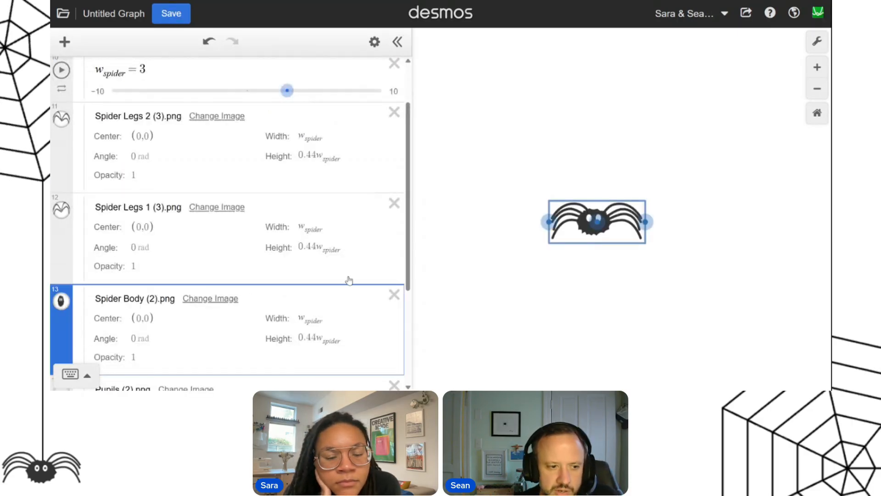
click(545, 284)
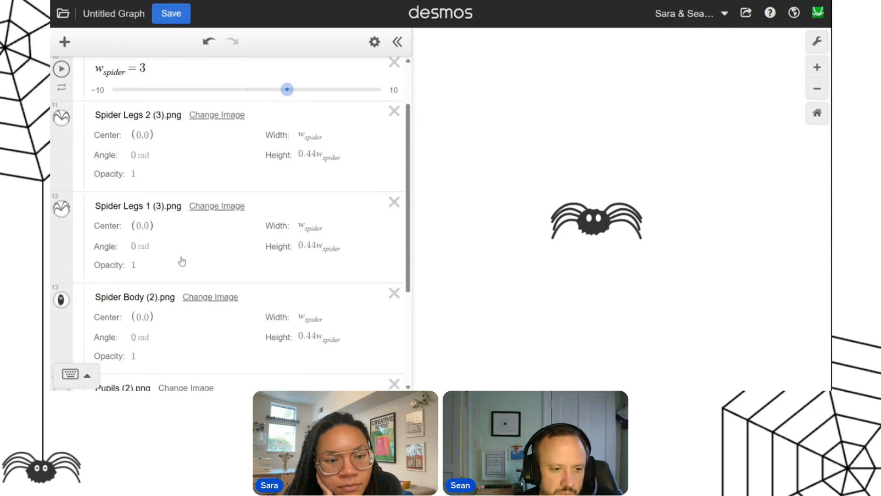
scroll(181, 259, down, 4)
click(62, 230)
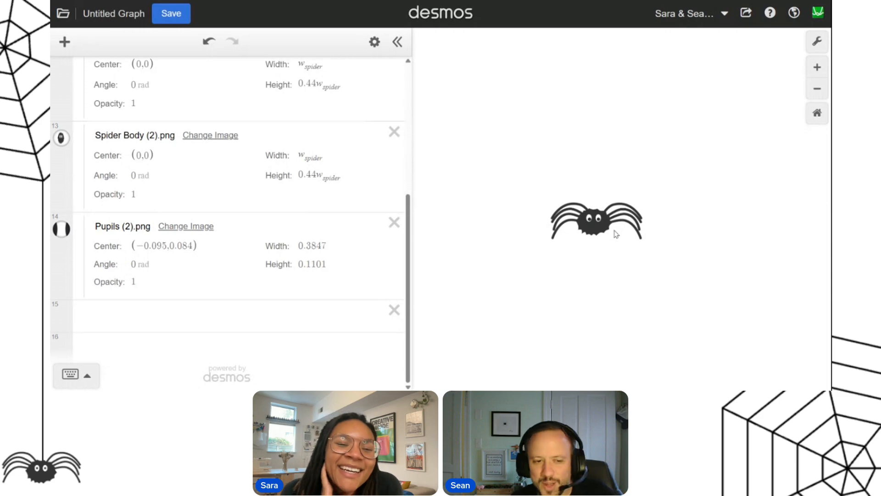
Step: Define p_spider = (0,0) at the start of the Spider Images folder and show the Spider Web folder
scroll(189, 256, up, 5)
click(177, 105)
key(Return)
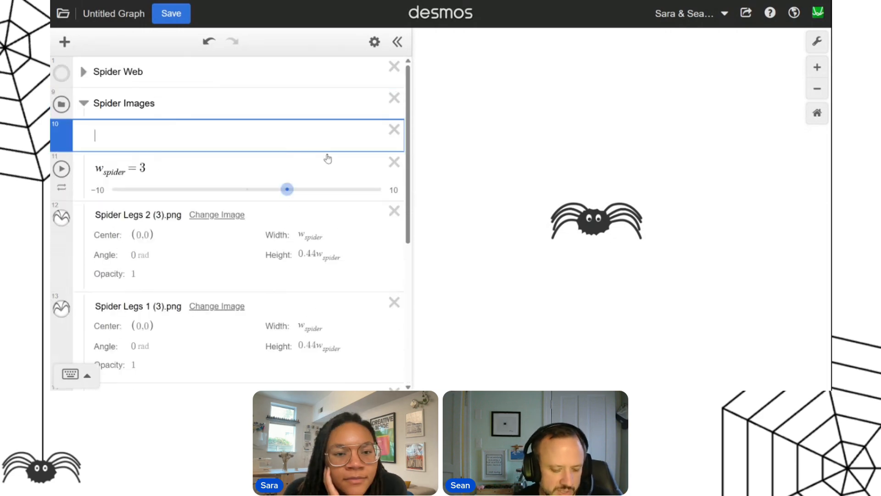
text(p_spider=(0,0)
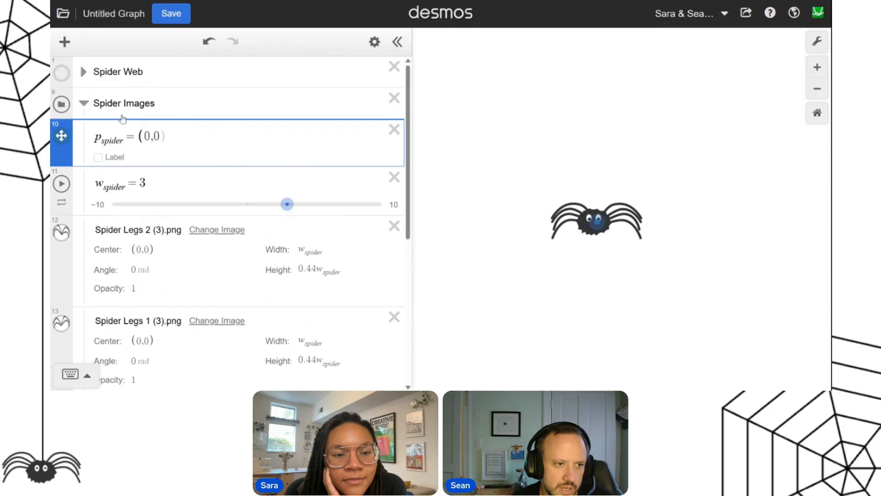
click(61, 73)
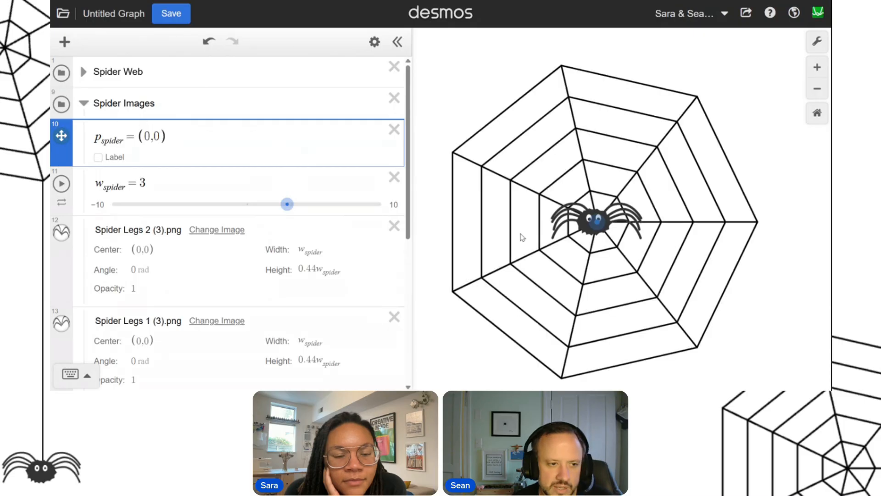
Step: Set the center of the Spider Legs 2, Spider Legs 1 and Spider Body images to p_spider
drag(125, 139, 77, 141)
key(ctrl+c)
drag(156, 251, 130, 250)
key(ctrl+v)
drag(156, 341, 133, 305)
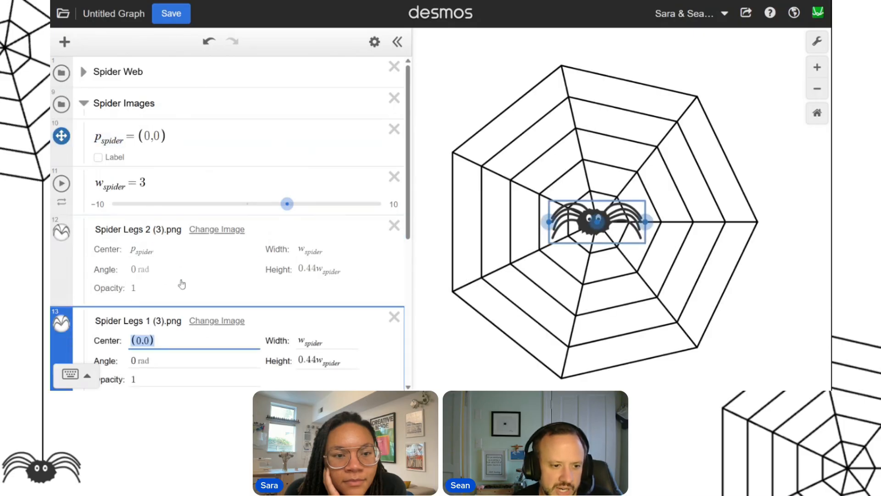
key(ctrl+v)
scroll(134, 305, down, 4)
drag(156, 243, 131, 242)
key(ctrl+v)
Step: Set the Pupils image's center to p_spider+(−0.095,0.084)
click(162, 329)
click(132, 330)
key(ctrl+v)
text(+)
click(763, 295)
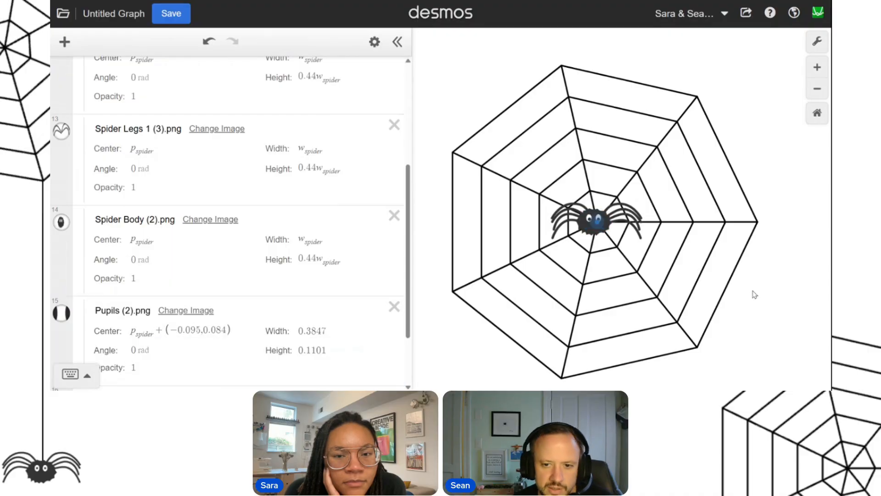
Step: Reposition the spider through its p_spider point, ending at about (−1.38, −0.19), and hide the Spider Web folder
scroll(207, 225, up, 5)
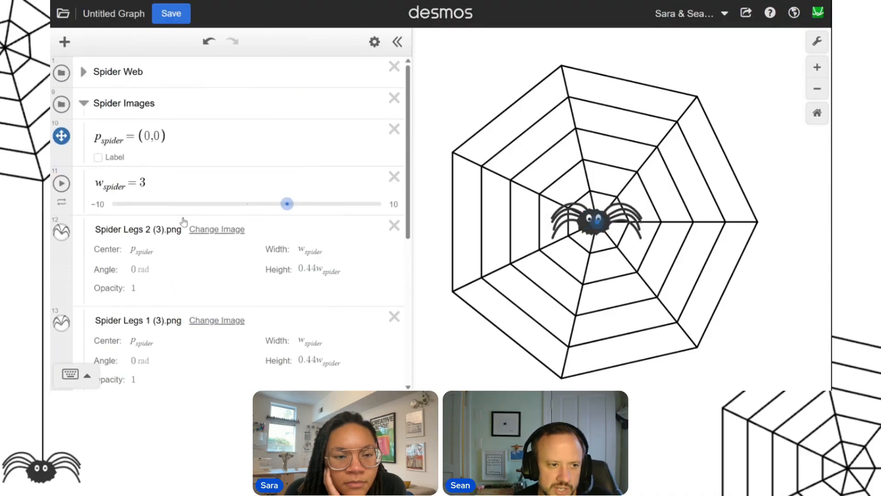
drag(596, 221, 576, 216)
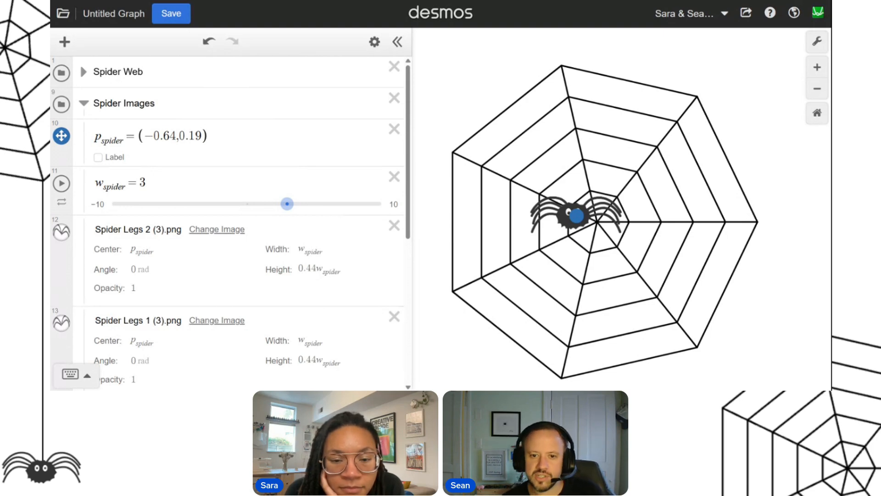
drag(580, 215, 611, 340)
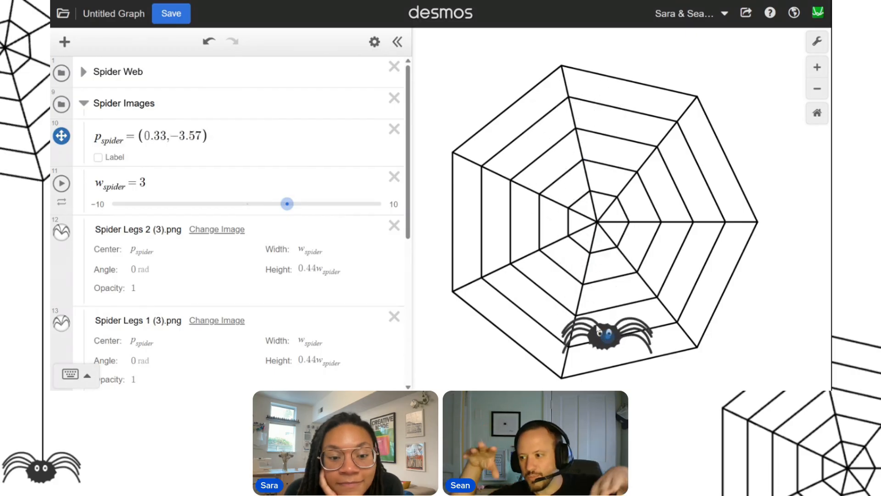
drag(605, 334, 587, 205)
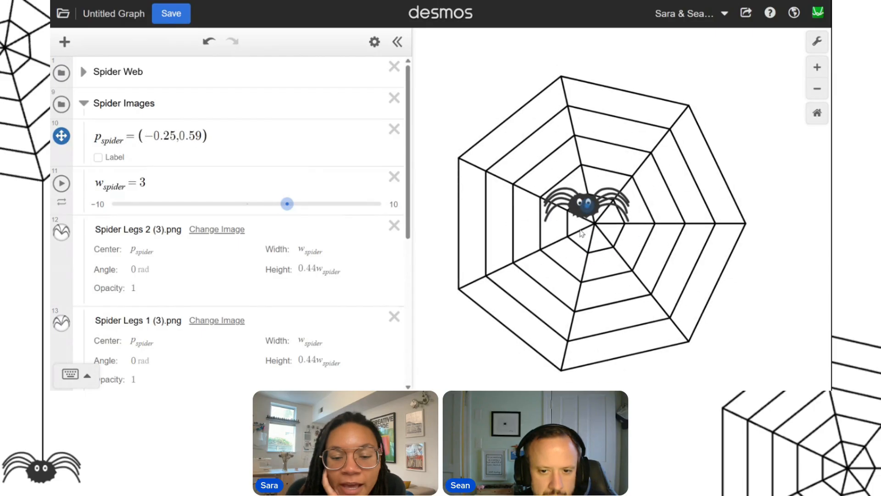
click(62, 73)
drag(586, 205, 556, 228)
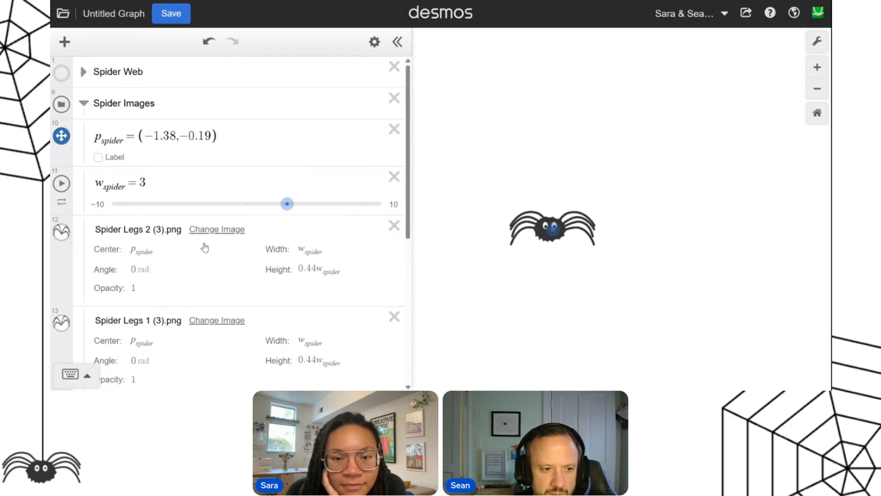
Step: Create a slider a_ngle = 0 below the Spider Legs 2 image and use a_ngle as that image's angle
click(165, 269)
key(Return)
text(q)
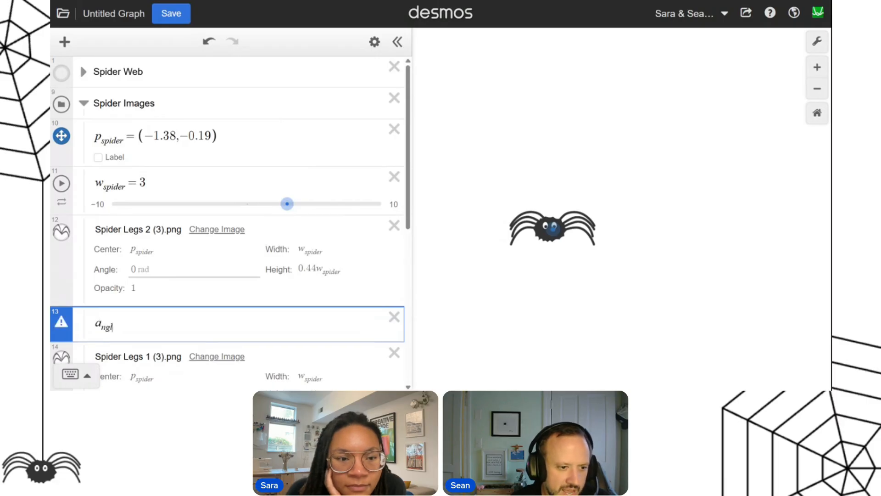
text(ngle=0)
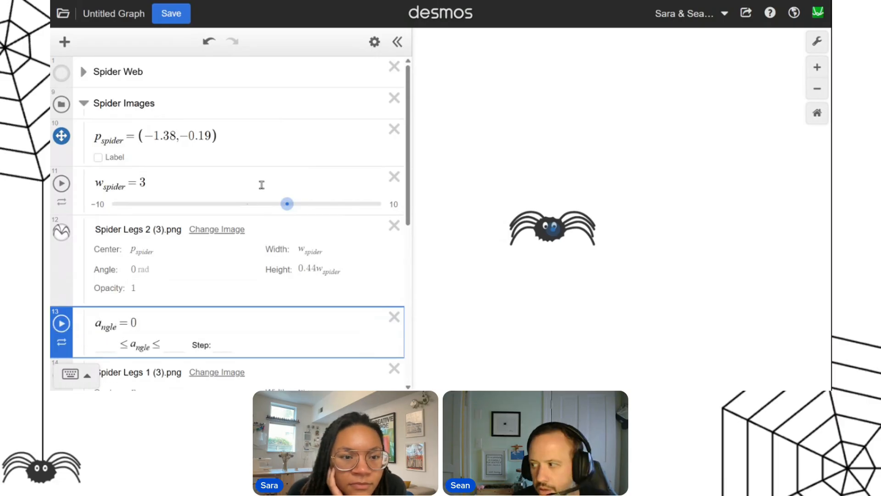
key(ctrl+c)
drag(155, 275, 73, 279)
key(ctrl+v)
drag(246, 345, 247, 348)
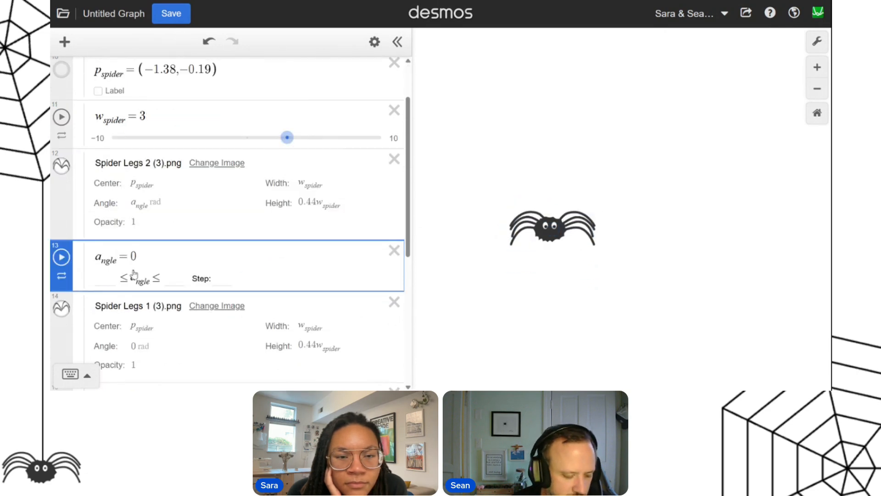
Step: Rename the angle parameter to a_ngleLegLeft in both its slider and the Spider Legs 2 image's angle
text(LegLef)
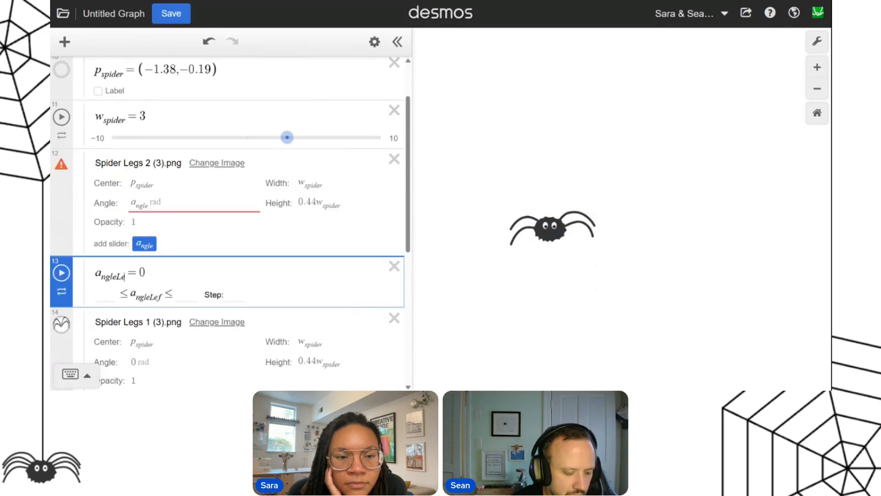
text(t)
click(453, 176)
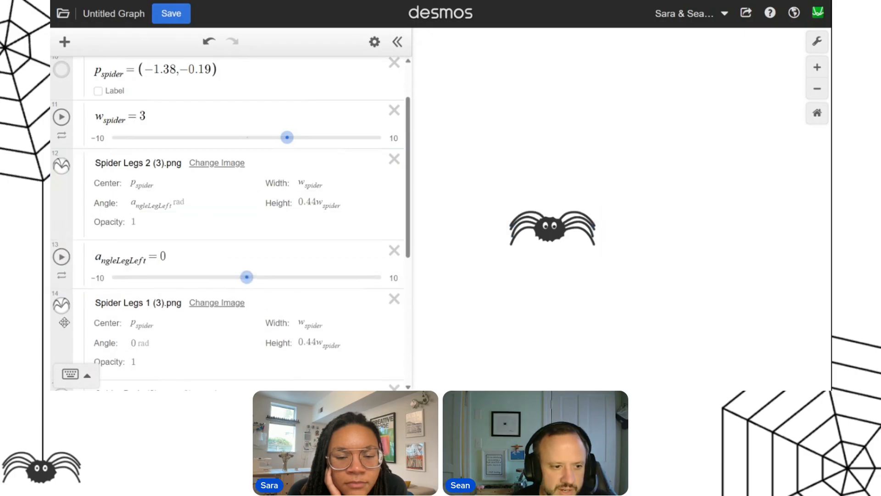
Step: Hide the Spider Legs 1 image and rename the Spider Legs 2 angle parameter to a_ngleLeg1
click(61, 317)
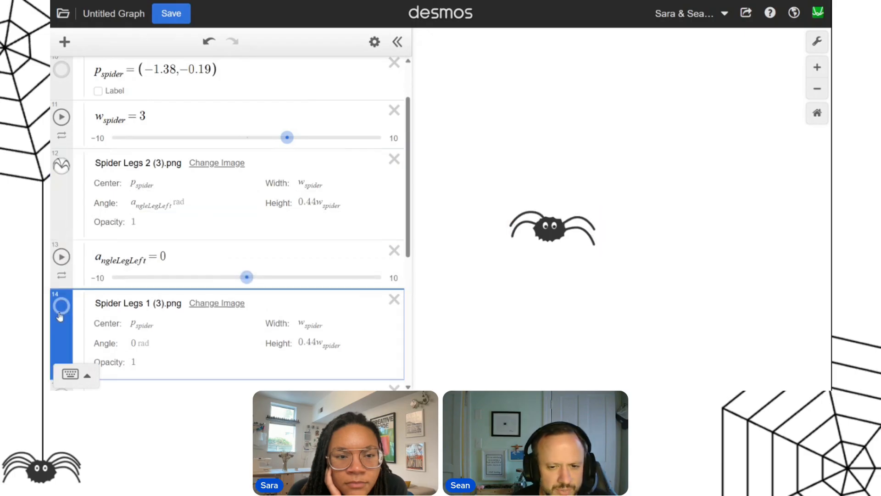
click(145, 259)
key(BackSpace)
key(BackSpace)
key(BackSpace)
text(1)
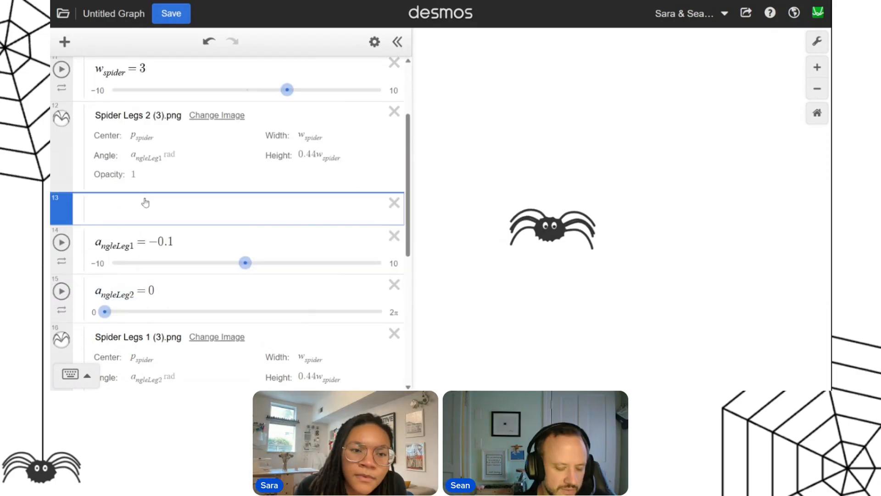
Step: Graph sin x on the new line above the a_ngleLeg1 slider, examine its repeating wave, and delete the expression
text(sin x)
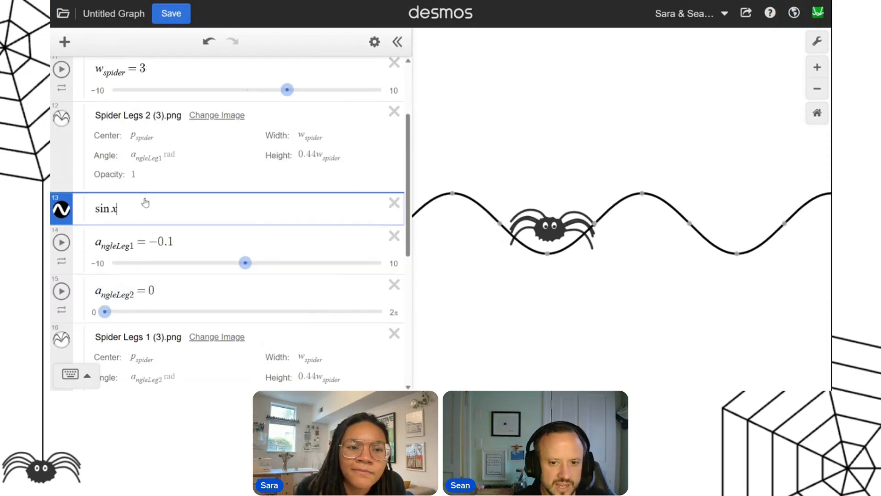
scroll(594, 235, down, 5)
mouse_move(792, 253)
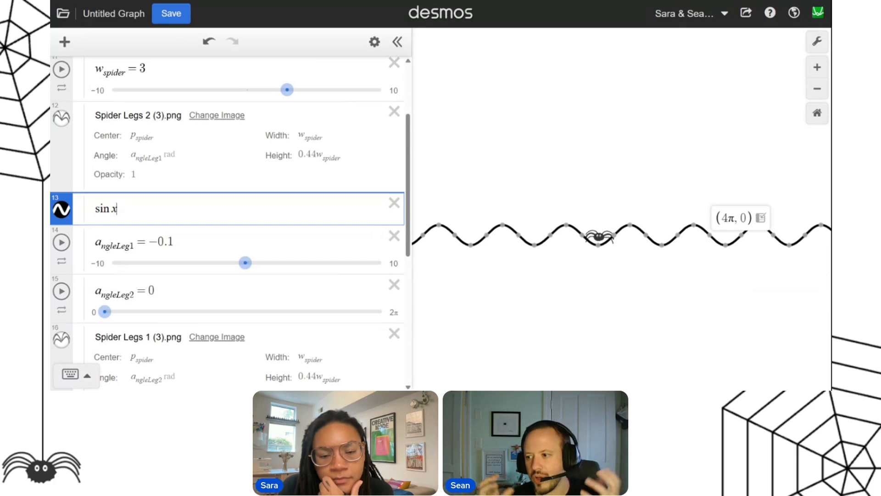
click(394, 202)
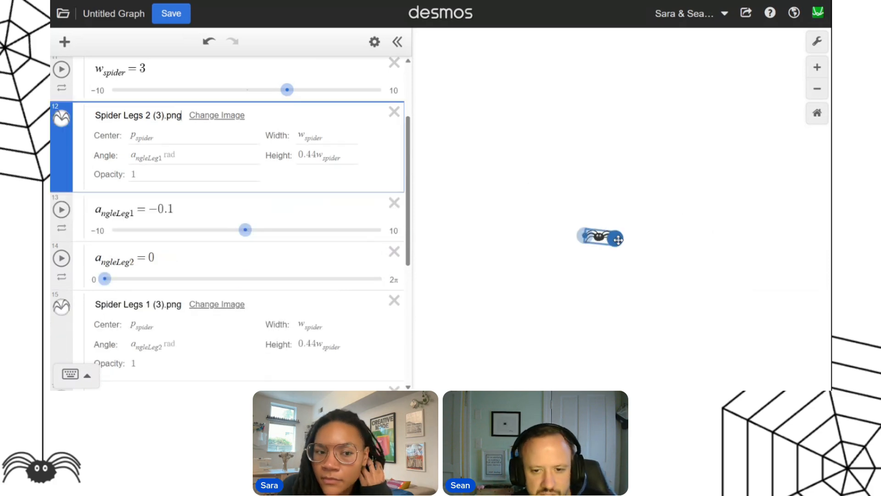
click(580, 258)
Step: Set a_ngleLeg1 to 0.1 and move the spider through its p_spider point to about (−1.15, 0.18)
mouse_move(245, 232)
mouse_down()
mouse_move(231, 232)
mouse_move(247, 235)
mouse_up()
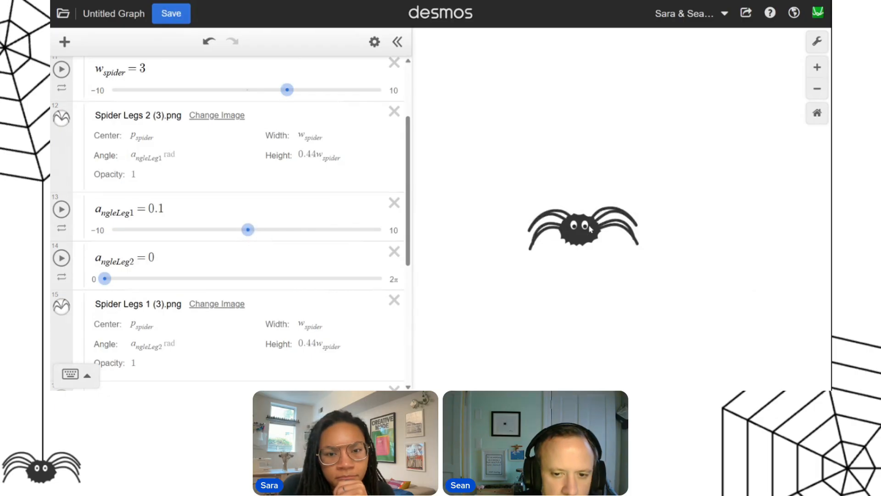
scroll(132, 224, up, 3)
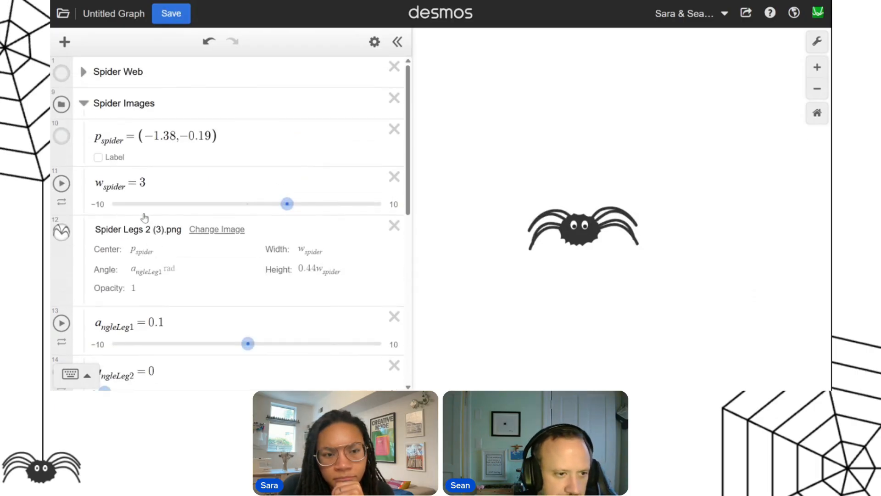
drag(582, 229, 591, 213)
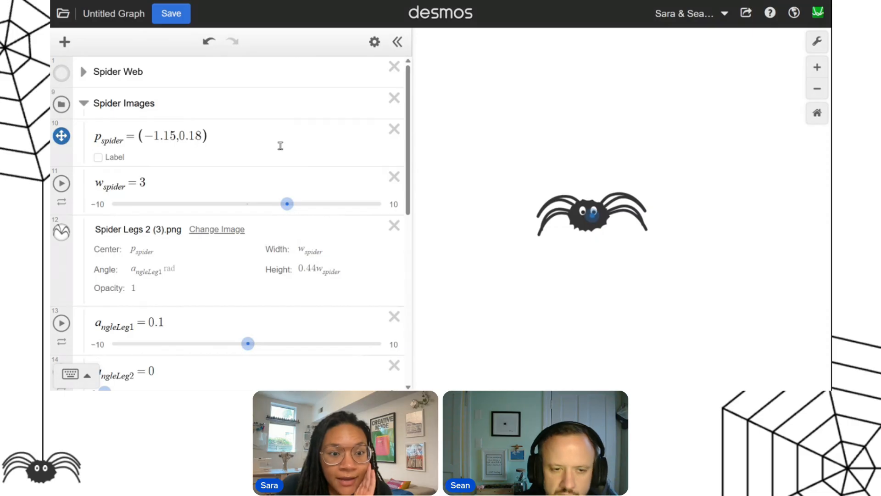
Step: Add the expression p_spider.y below the p_spider definition and move the spider to about (−1.04, −0.04)
double_click(207, 135)
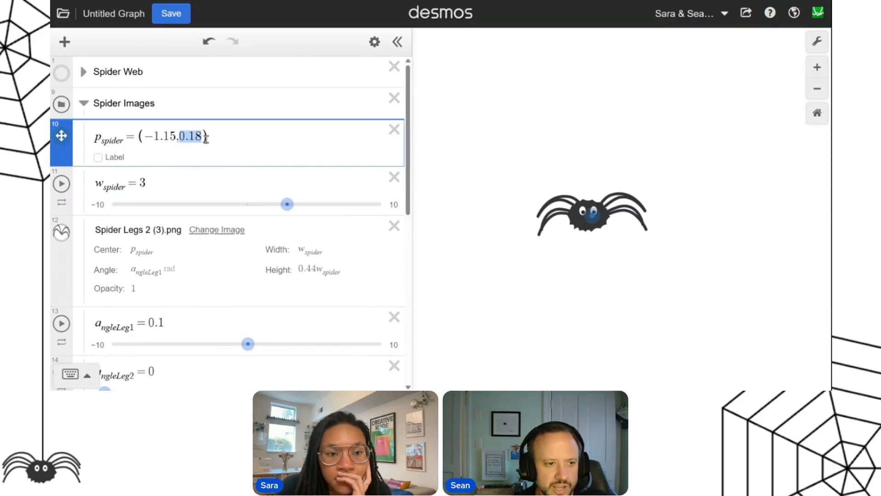
double_click(109, 139)
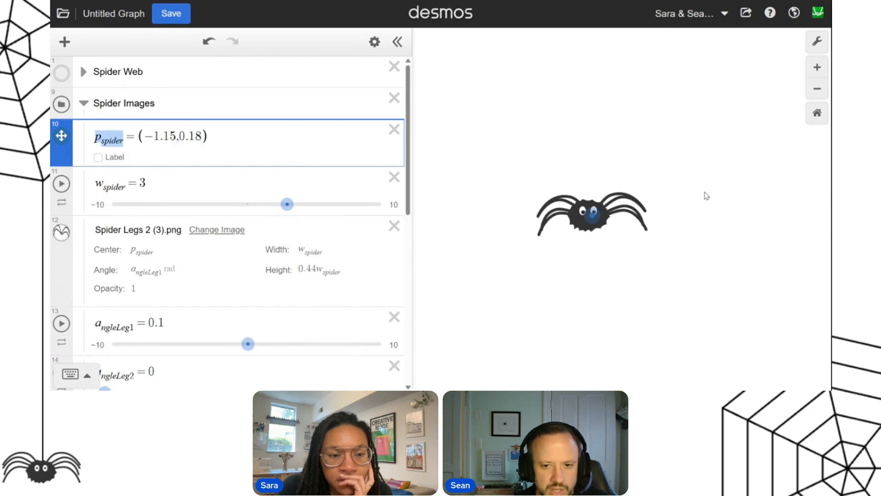
scroll(173, 276, down, 1)
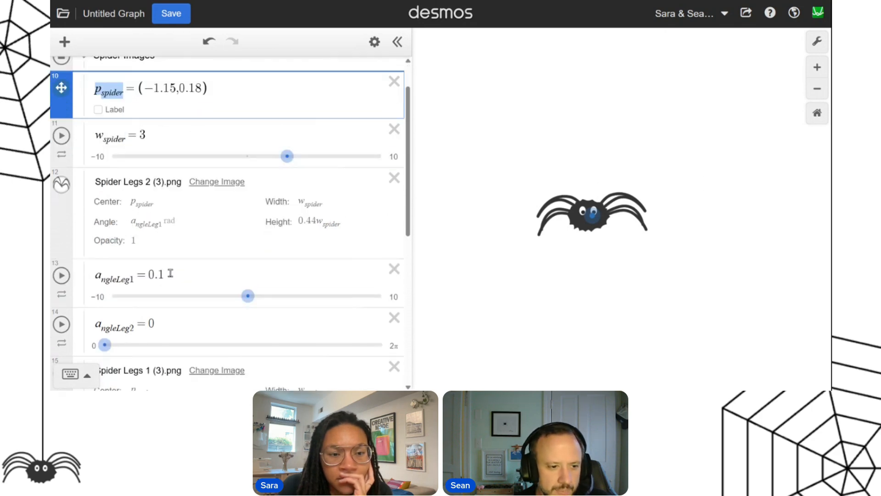
scroll(171, 272, up, 1)
key(Return)
text(p_spider)
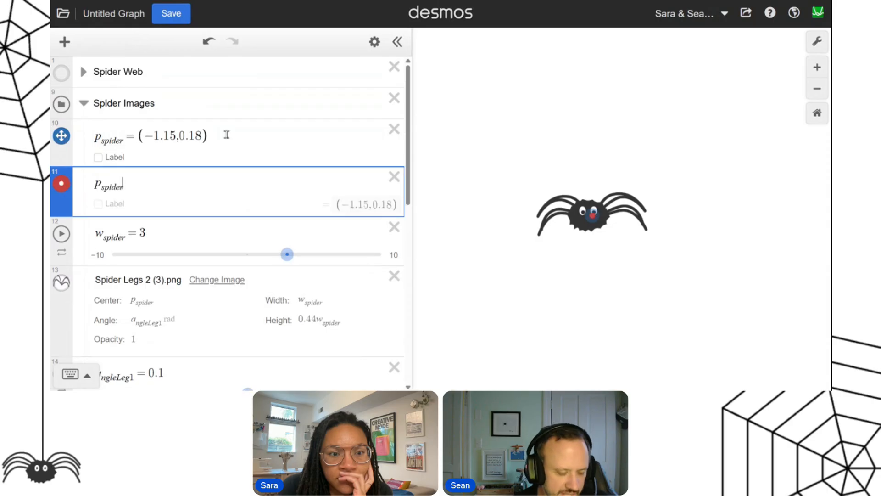
text(.y)
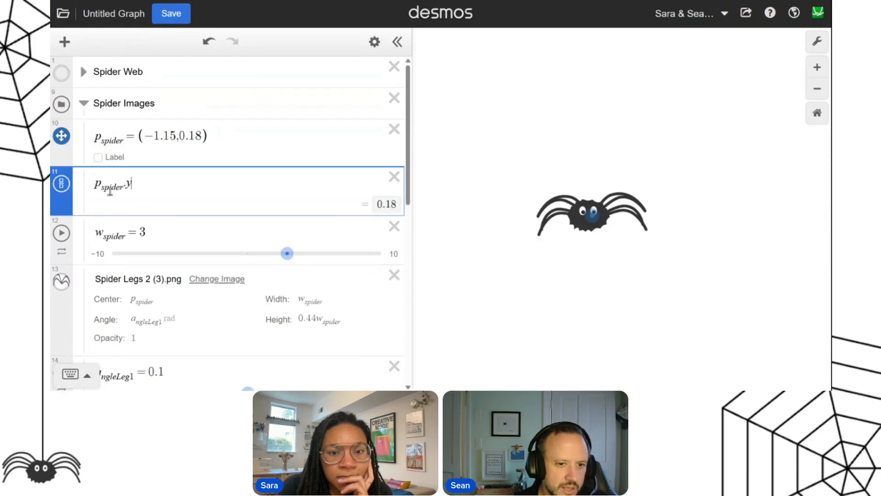
mouse_move(594, 210)
mouse_down()
mouse_move(598, 137)
mouse_move(599, 219)
mouse_up()
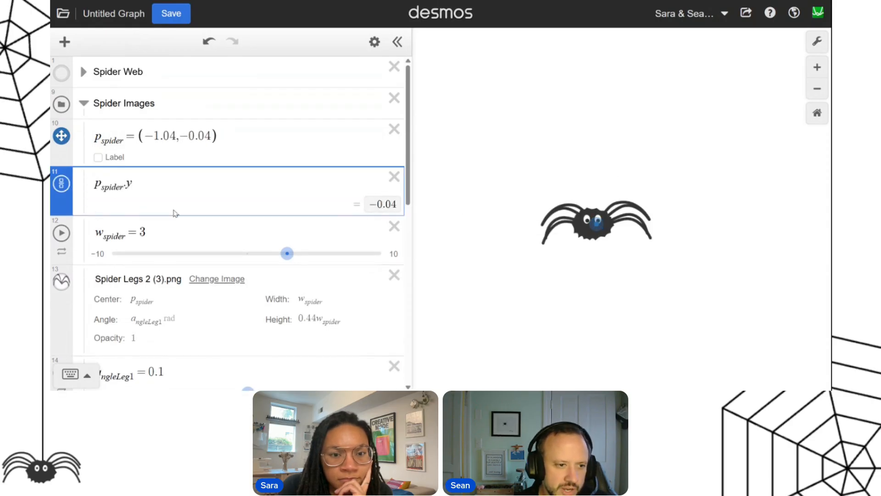
Step: Cut p_spider.y from its line into the a_ngleLeg1 definition, replacing the value, and lower the spider to about y = −0.88
key(ctrl+a)
key(ctrl+c)
key(BackSpace)
scroll(151, 284, down, 2)
click(168, 291)
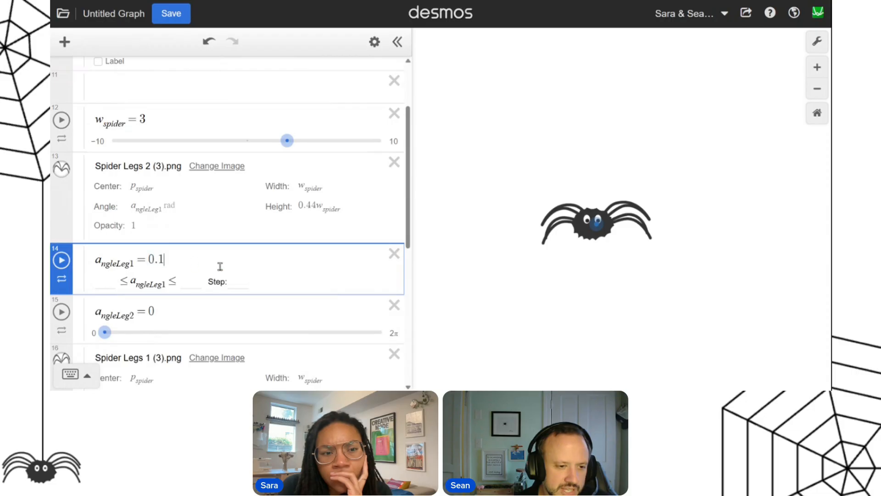
key(BackSpace)
key(BackSpace)
key(BackSpace)
key(ctrl+v)
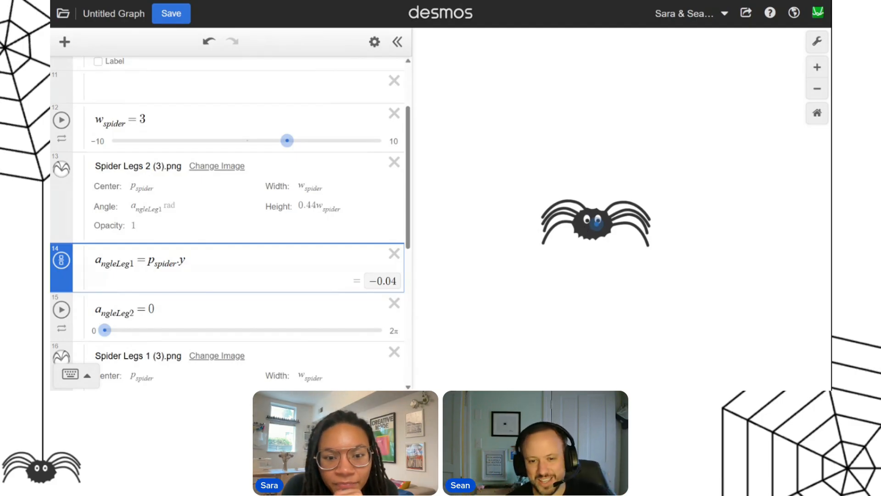
drag(597, 228, 583, 259)
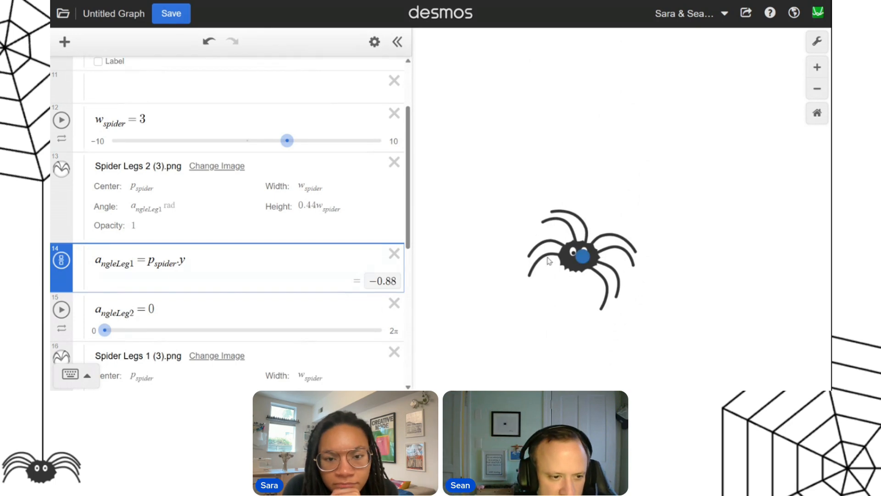
Step: Define a_ngleLeg2 as −p_spider.y and test the legs by moving the spider down and back up to about y = −0.03
drag(187, 262, 165, 266)
drag(589, 255, 562, 297)
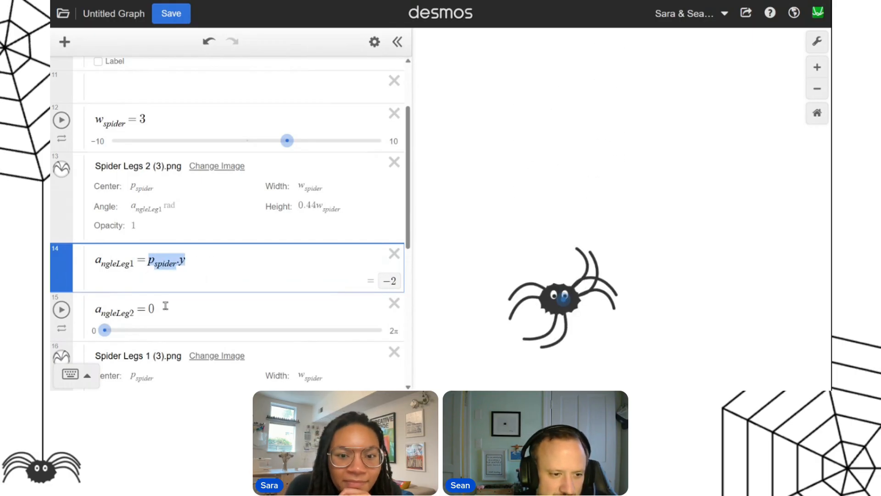
drag(166, 306, 149, 309)
text(pspider·y)
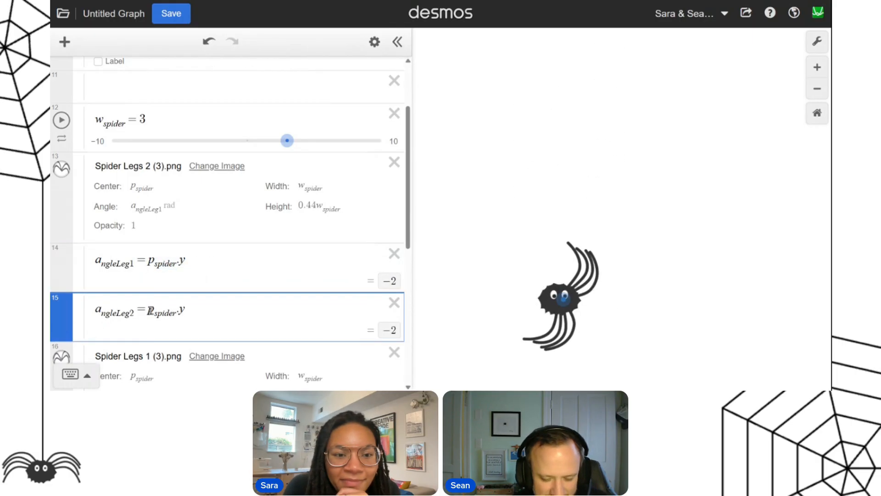
drag(562, 299, 557, 228)
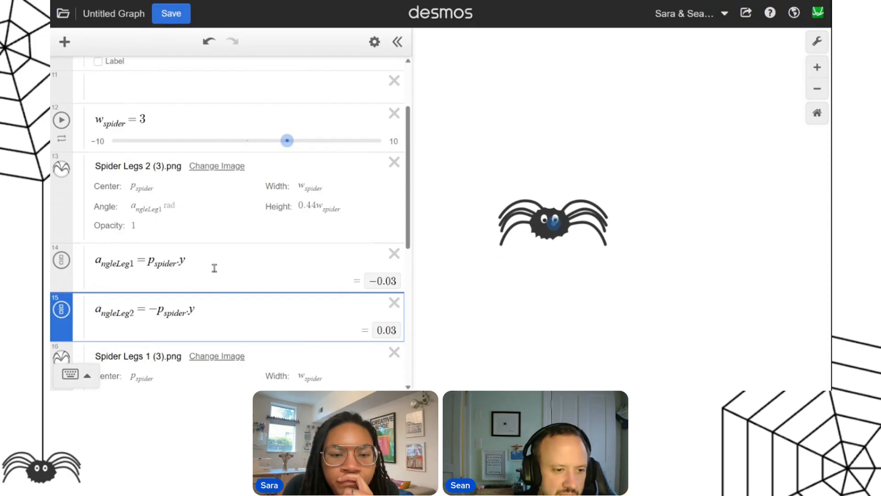
Step: Wrap p_spider.y in a sine function in a_ngleLeg1 and raise the spider to about y = 1.53
click(147, 261)
text(sin()
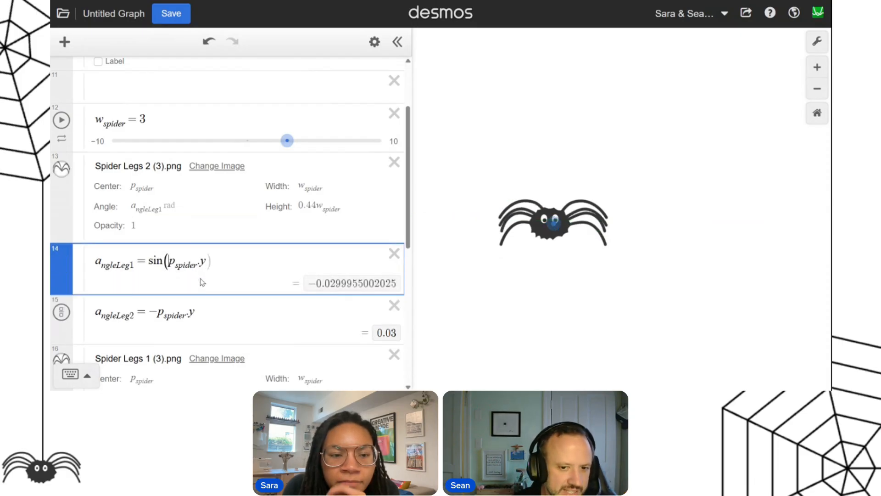
drag(554, 222, 557, 223)
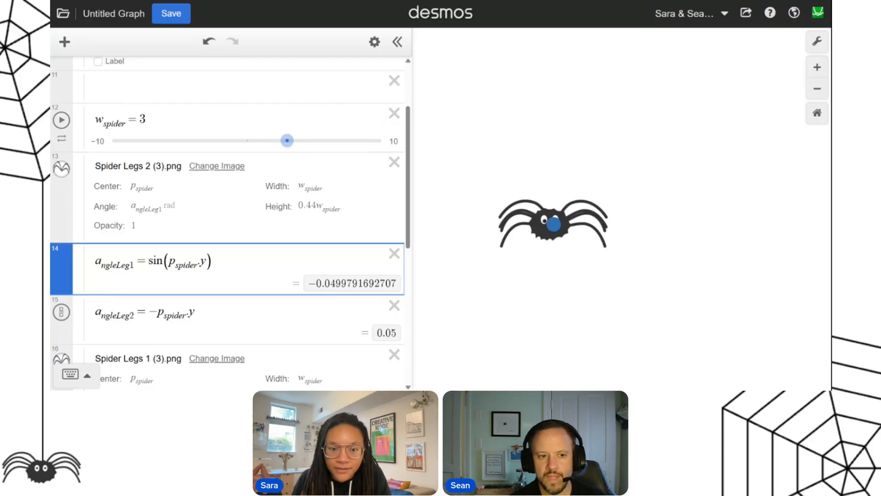
drag(152, 266, 208, 263)
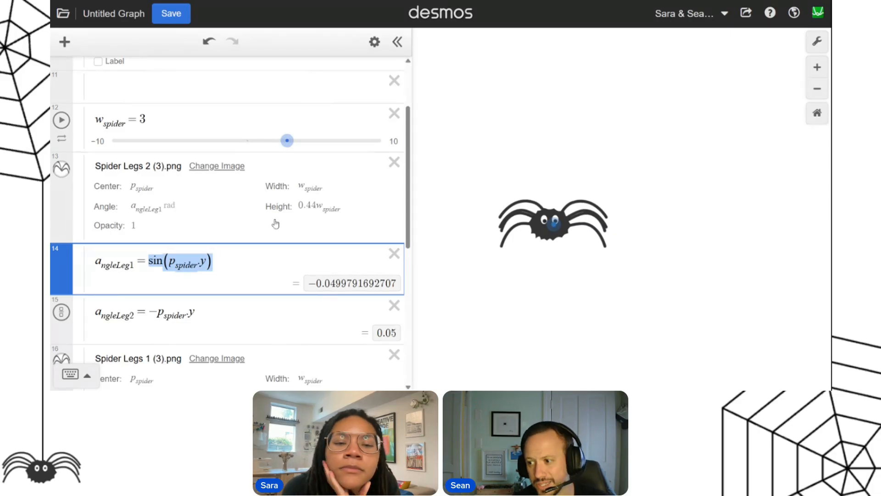
drag(555, 226, 562, 160)
Step: Define a_ngleLeg2 as −sin(p_spider.y) and move the spider downward to test how its legs rotate
drag(212, 263, 164, 262)
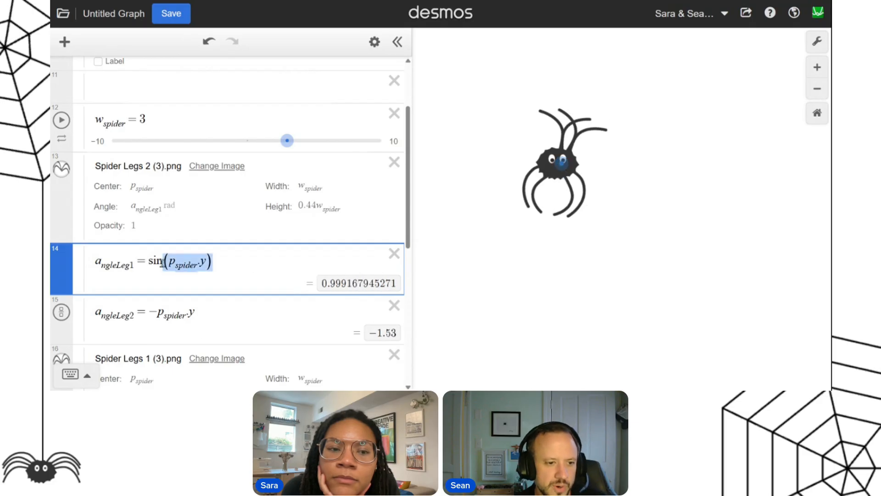
key(ctrl+c)
drag(192, 319, 155, 316)
key(ctrl+v)
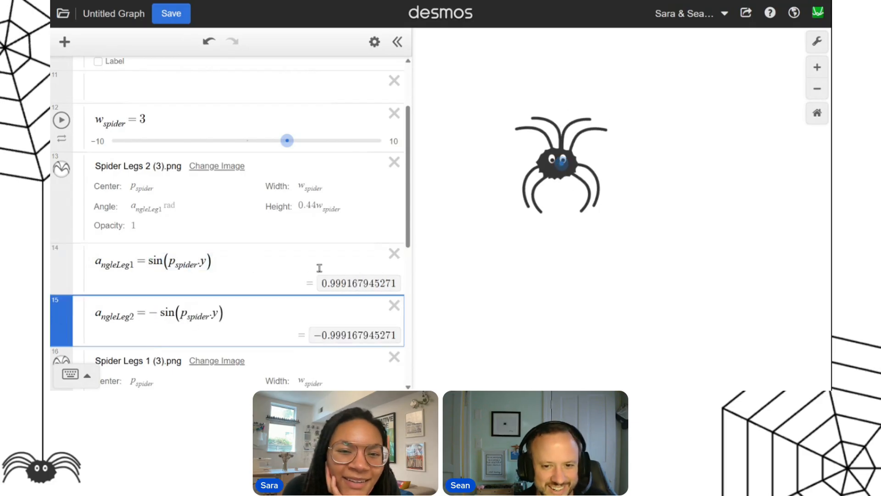
drag(554, 162, 549, 204)
click(623, 154)
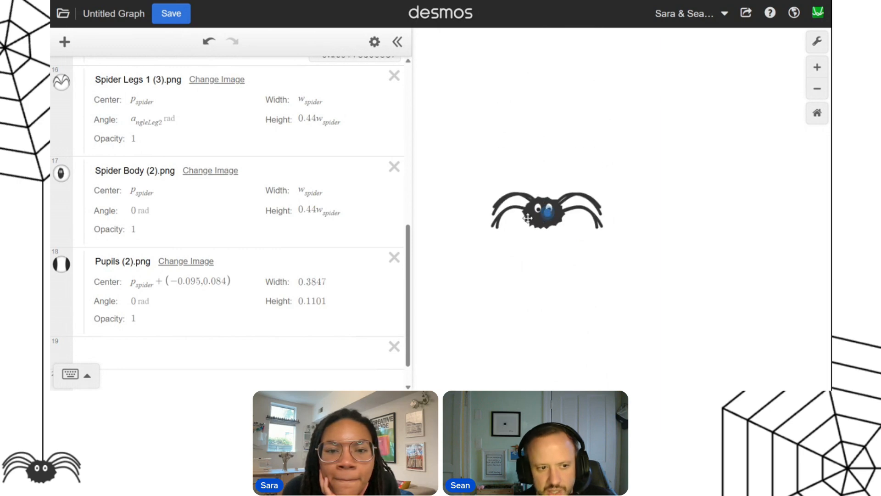
Step: Scale both leg angle sines by 0.1, keeping a_ngleLeg2 negative, and move the spider down and up to test the swing
scroll(180, 234, up, 4)
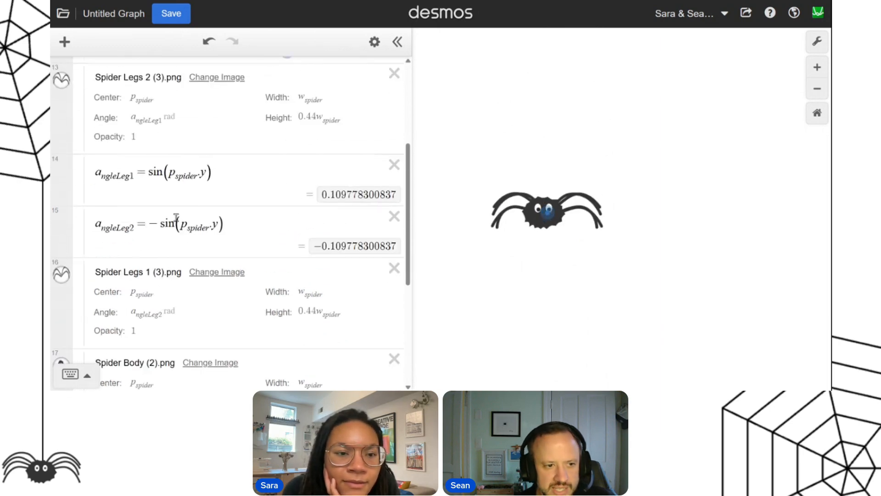
drag(149, 172, 154, 178)
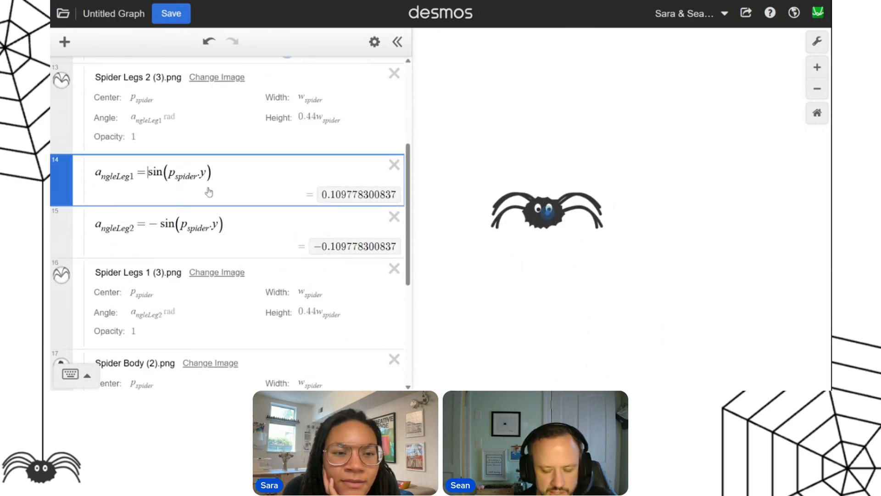
text(0.1)
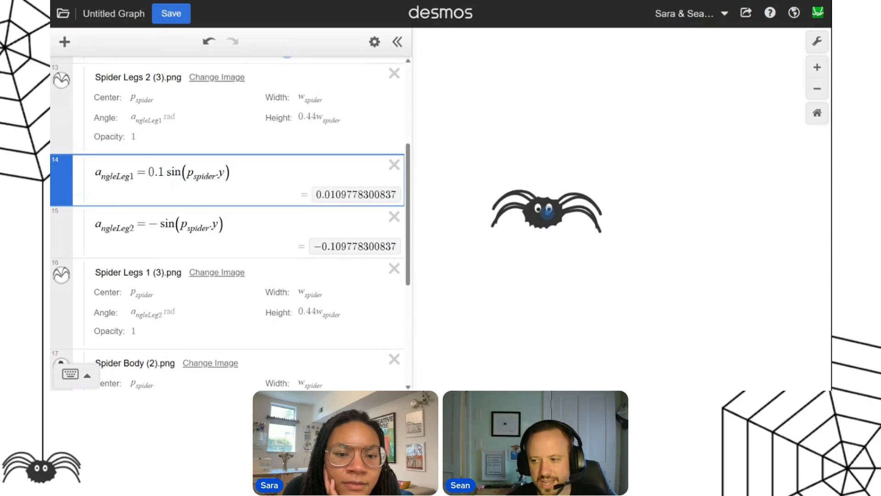
click(157, 222)
text(0.1)
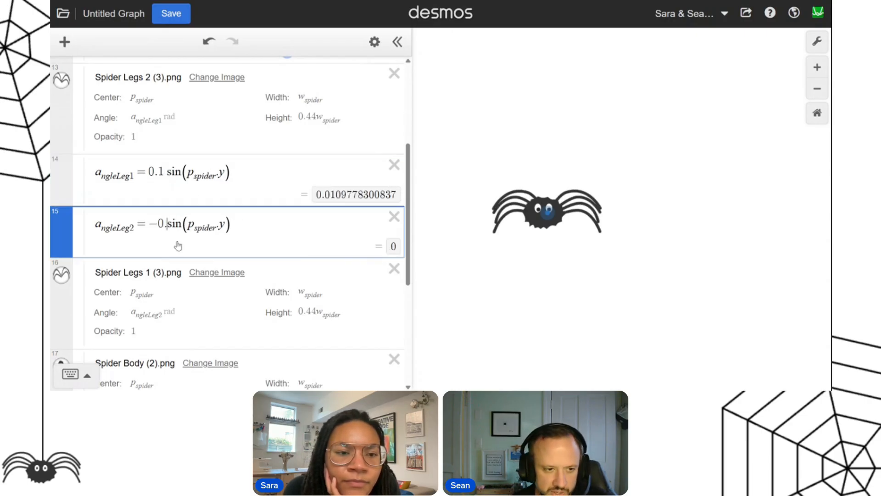
drag(547, 212, 561, 322)
drag(561, 326, 563, 233)
Step: Reduce the sine coefficients to 0.05 for a_ngleLeg1 and −0.05 for a_ngleLeg2, and test by moving the spider
drag(164, 171, 158, 171)
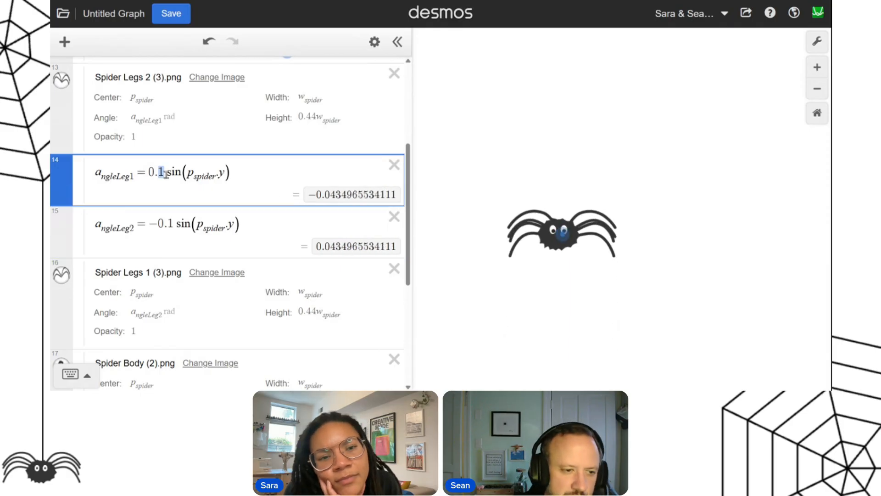
text(05)
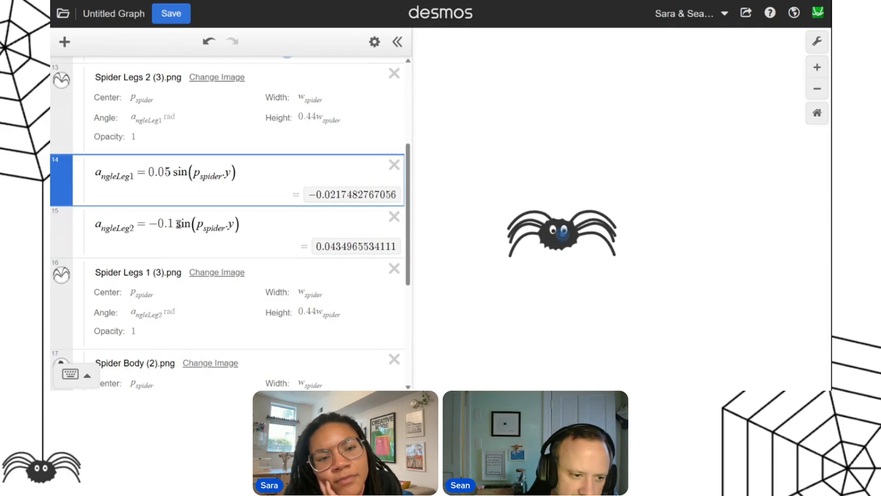
drag(174, 224, 171, 223)
text(05)
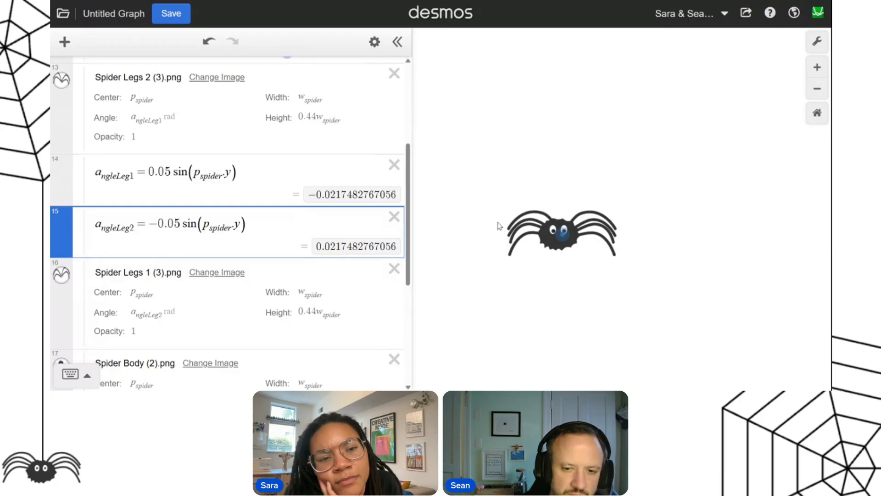
mouse_move(565, 233)
mouse_down()
mouse_move(559, 79)
mouse_move(562, 185)
mouse_move(578, 233)
mouse_up()
Step: Multiply p_spider.y by 2 inside both leg angle sines and move the spider down to test the leg speed
click(196, 174)
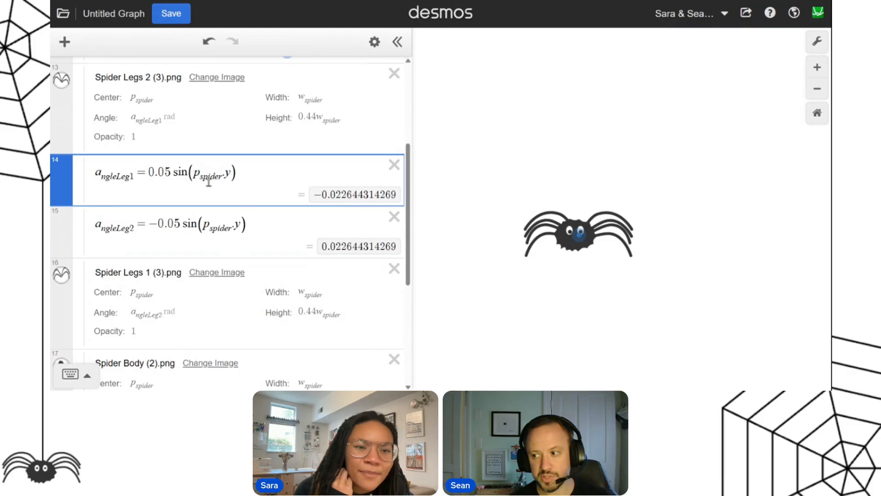
click(203, 223)
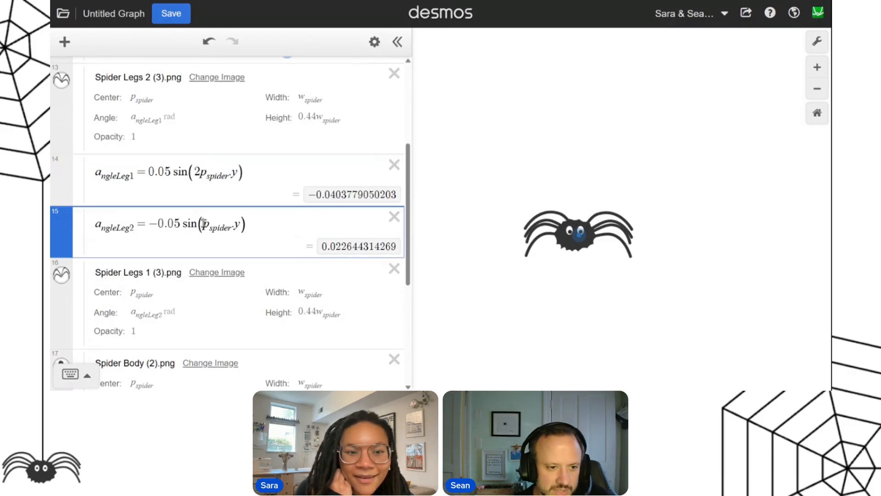
text(2)
drag(579, 233, 580, 280)
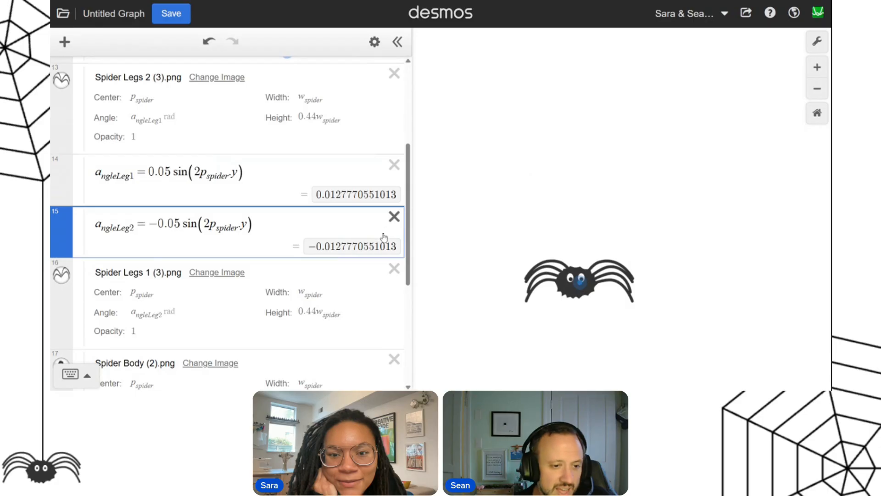
Step: Change the multiplier of p_spider.y to 3 in both leg angle sines and test by moving the spider upward
drag(204, 177, 194, 173)
drag(210, 226, 204, 224)
text(3)
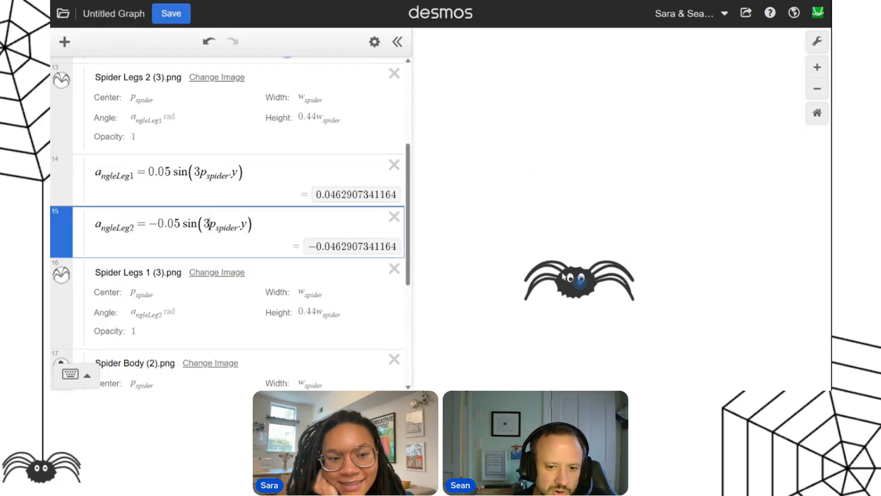
drag(582, 277, 675, 122)
Step: Change the multiplier of p_spider.y to 4 in both the a_ngleLeg1 and a_ngleLeg2 sines
double_click(198, 172)
text(4)
double_click(206, 224)
text(4)
Step: Set the multiplier of p_spider.y to 5 in both leg angle sines and move the spider around to test the motion
double_click(196, 174)
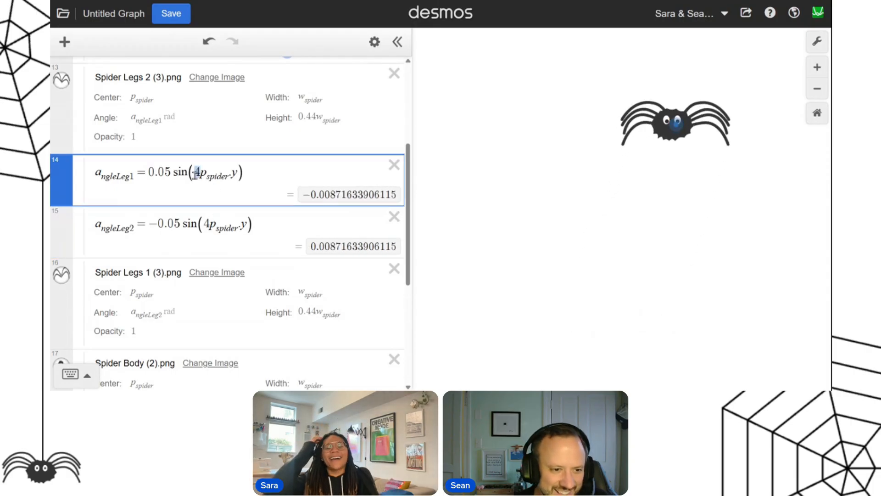
double_click(216, 222)
text(5)
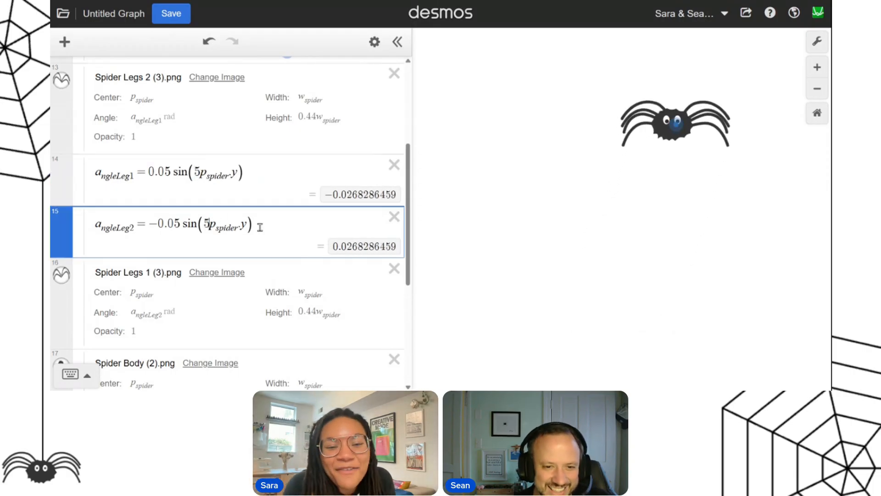
drag(679, 124, 558, 201)
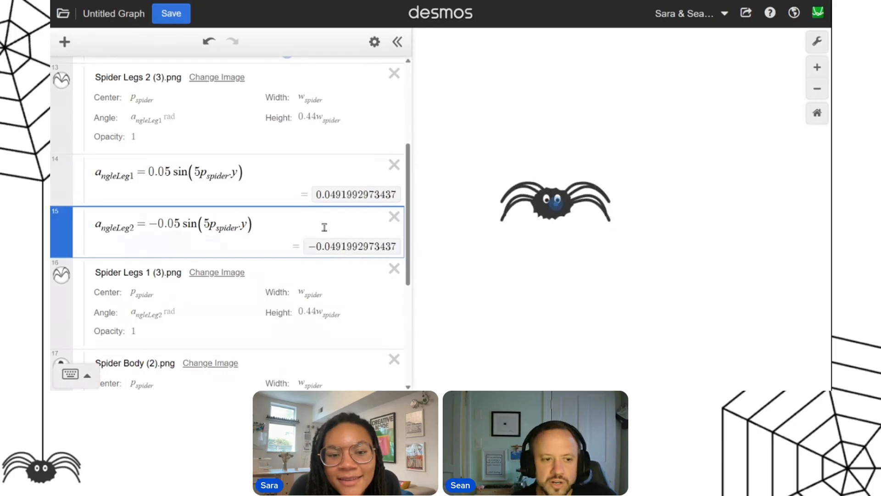
drag(555, 201, 576, 174)
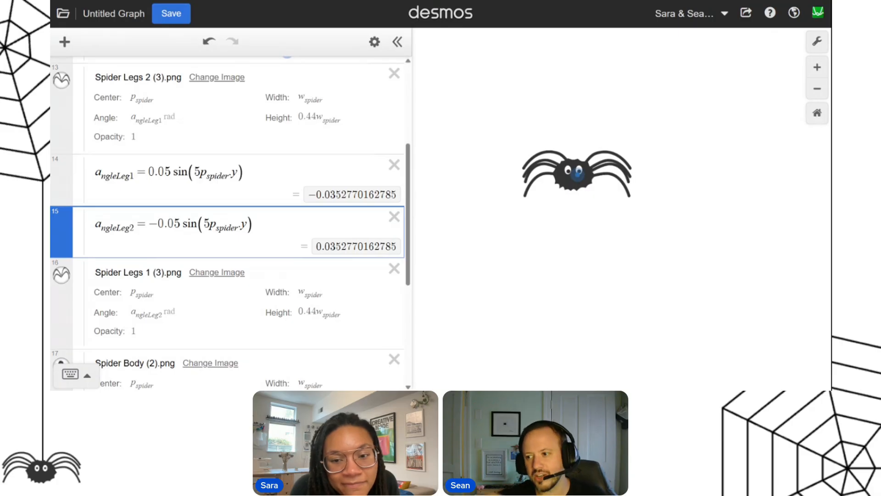
Step: Set the sine coefficients to 0.025 for a_ngleLeg1 and −0.025 for a_ngleLeg2, and test by moving the spider
click(164, 172)
text(2)
click(175, 224)
text(2)
drag(602, 272, 627, 219)
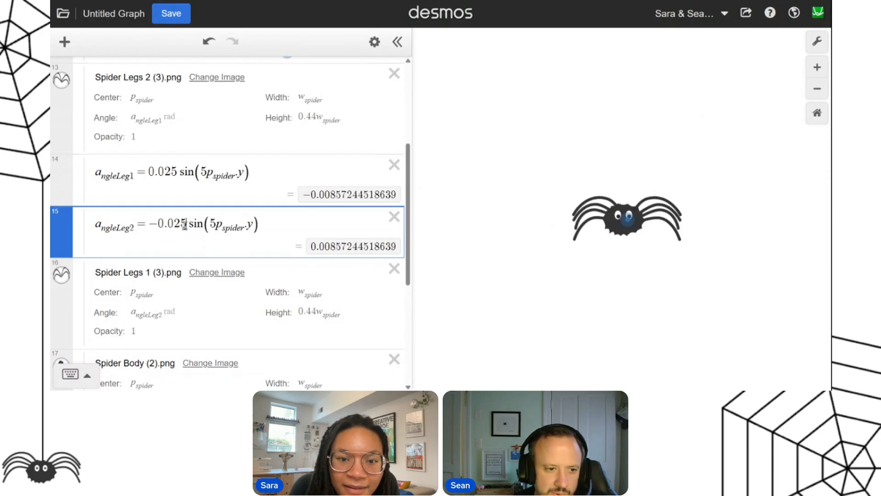
Step: Set the sine coefficients to 0.04 for a_ngleLeg1 and −0.04 for a_ngleLeg2, and move the spider upward to test
drag(179, 180, 163, 174)
text(4)
drag(627, 219, 561, 146)
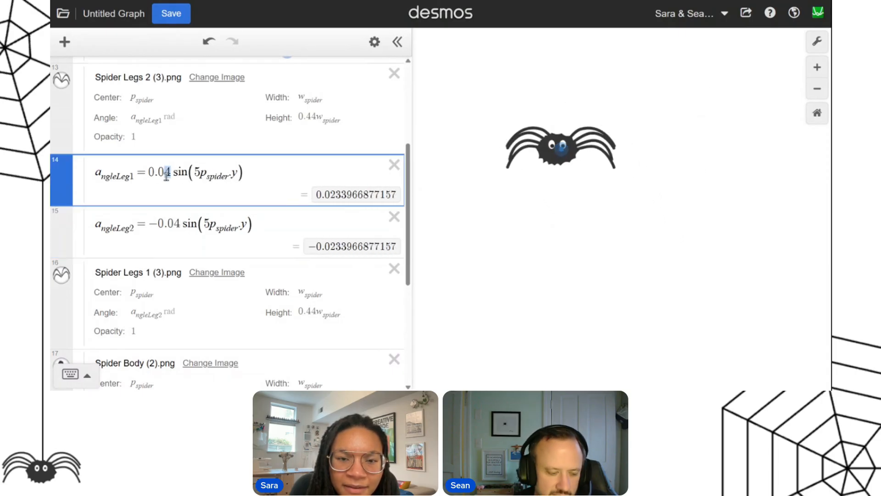
Step: Set the sine coefficients to 0.035 for a_ngleLeg1 and −0.035 for a_ngleLeg2, and move the spider to test
click(183, 228)
key(BackSpace)
text(35)
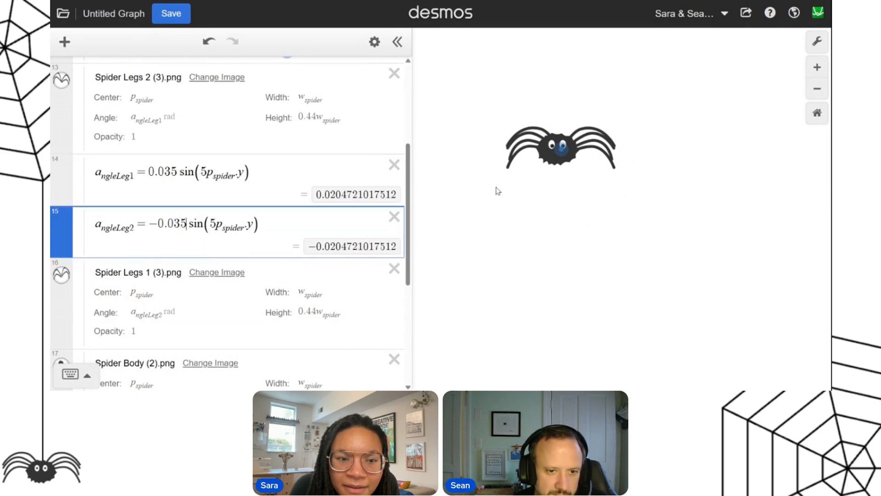
drag(557, 149, 529, 121)
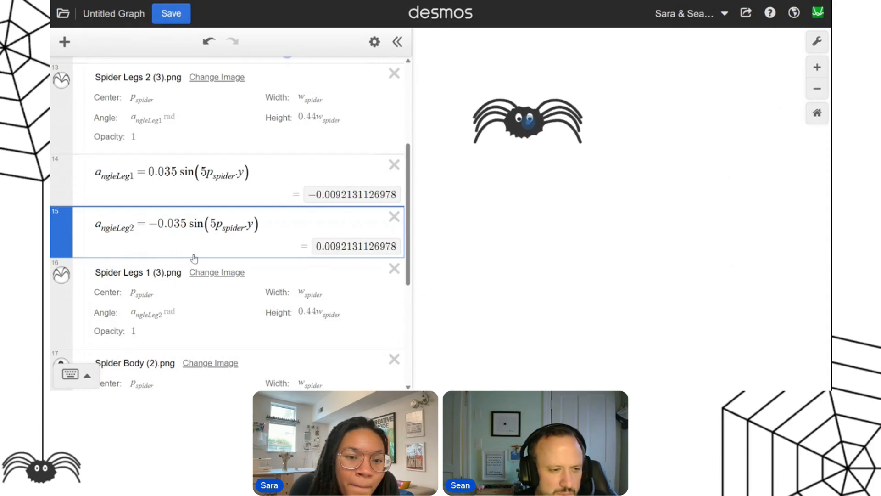
Step: Make the Spider Body (2).png image draggable
scroll(194, 258, up, 4)
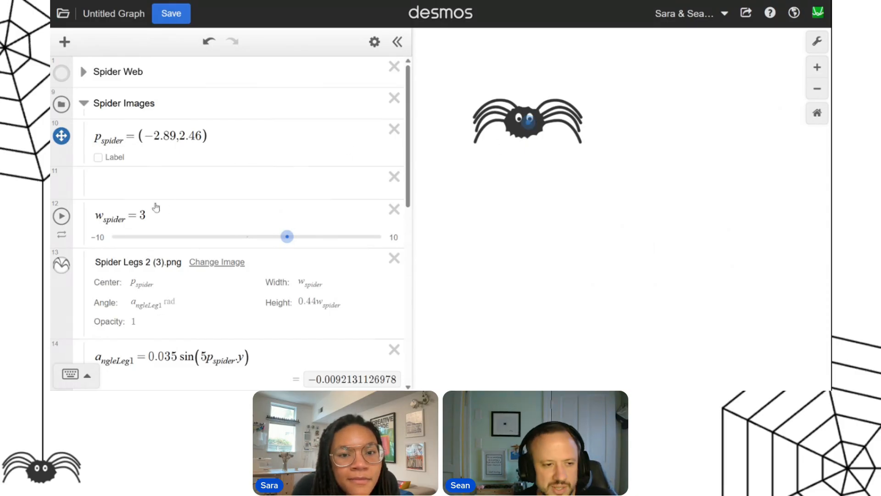
scroll(156, 207, down, 6)
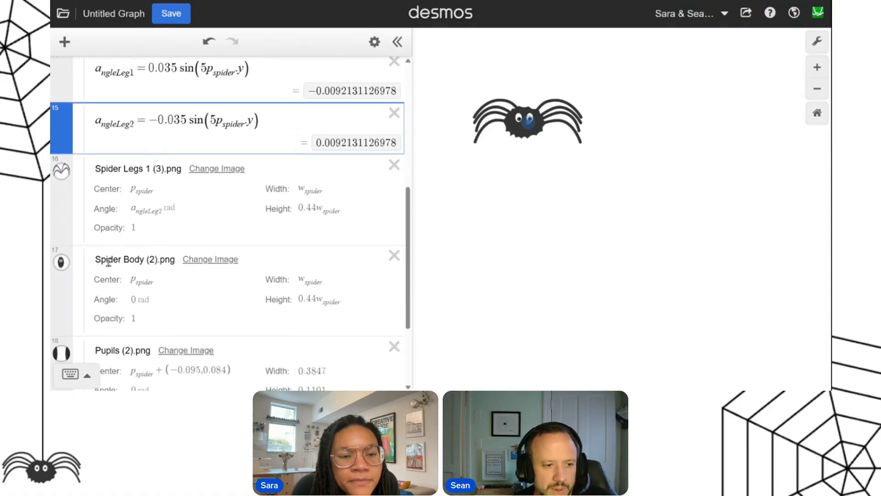
scroll(109, 262, down, 1)
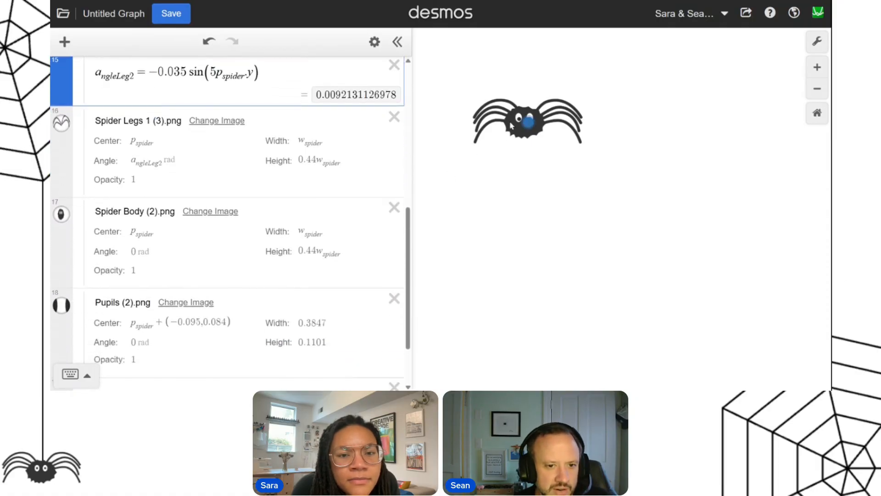
mouse_move(67, 315)
mouse_down()
mouse_move(64, 246)
mouse_move(66, 315)
mouse_up()
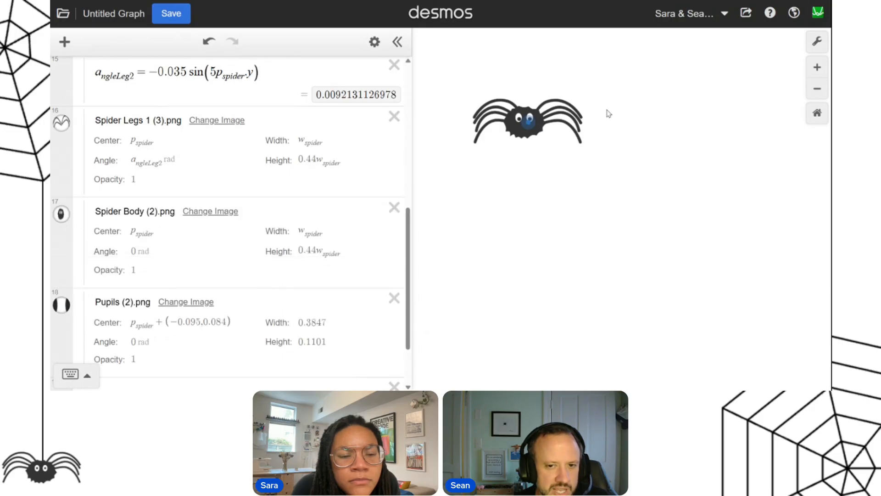
click(61, 214)
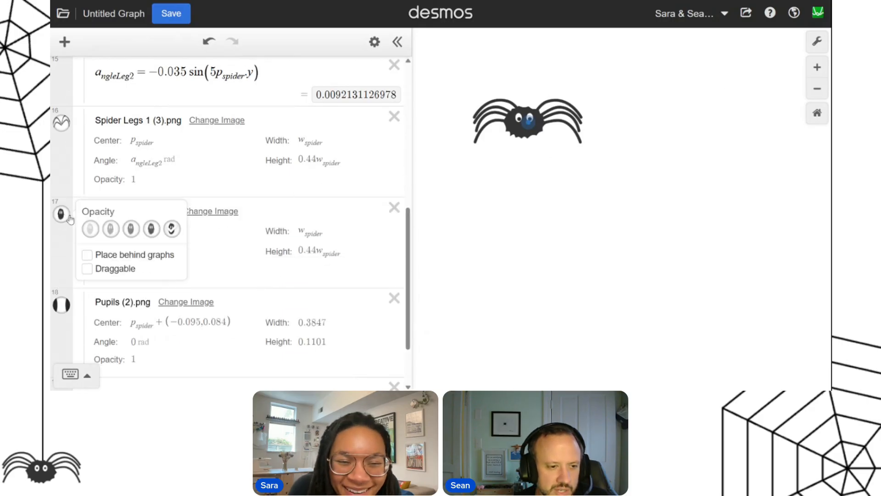
click(116, 268)
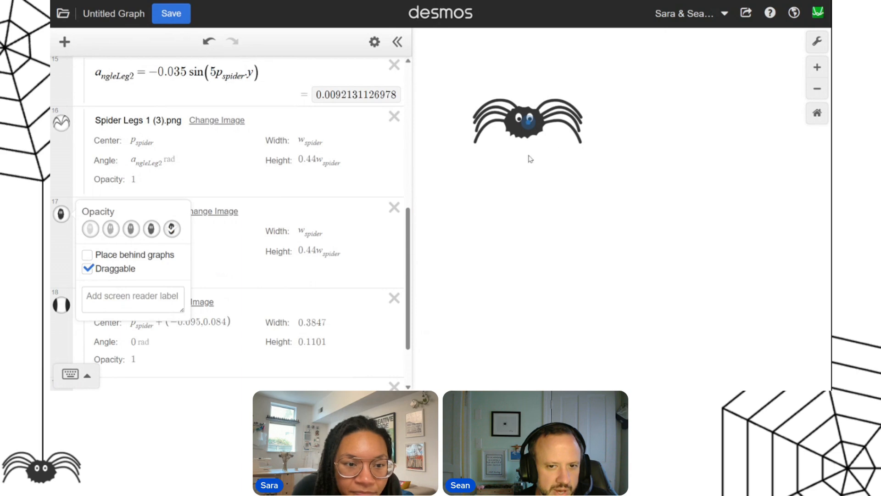
click(247, 235)
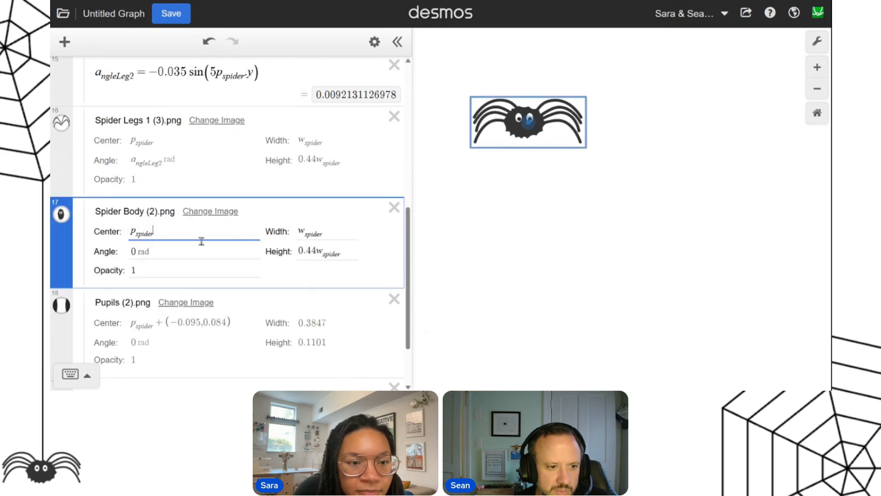
Step: Hide the p_spider point and move the spider by its body image to about (−1.06, −1.11)
scroll(132, 224, up, 8)
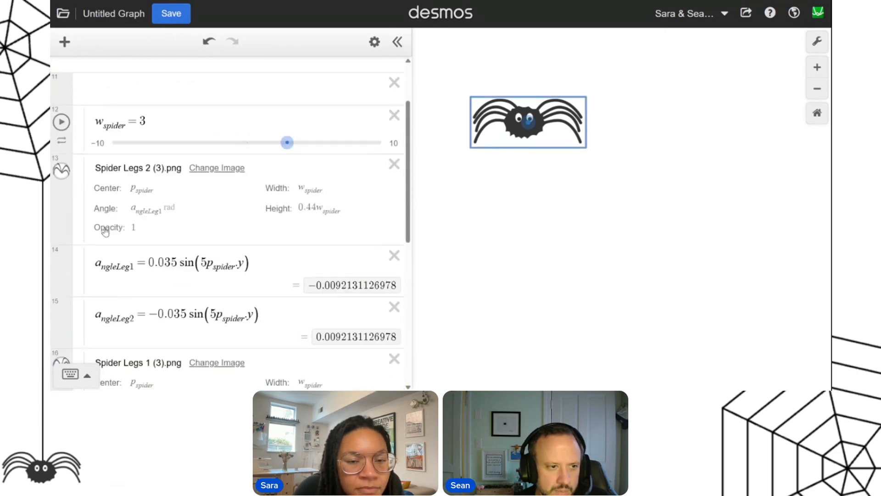
drag(528, 133, 547, 196)
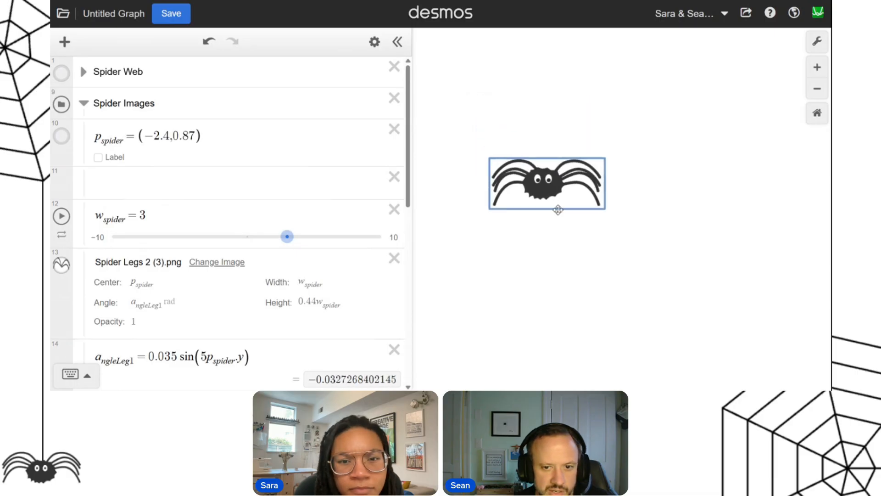
drag(547, 210, 597, 266)
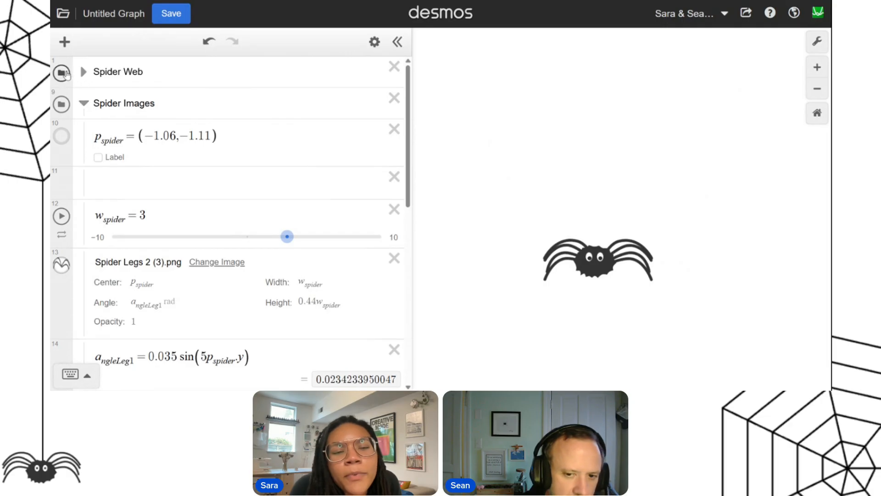
Step: Show the Spider Web folder's graphs and move the spider onto the lower part of the web
click(62, 73)
scroll(516, 242, down, 3)
drag(594, 244, 607, 279)
Step: Try adding p_spider.x to a_ngleLeg1 so its sine argument reads 5(p_spider.y + p_spider.x)
scroll(230, 203, down, 4)
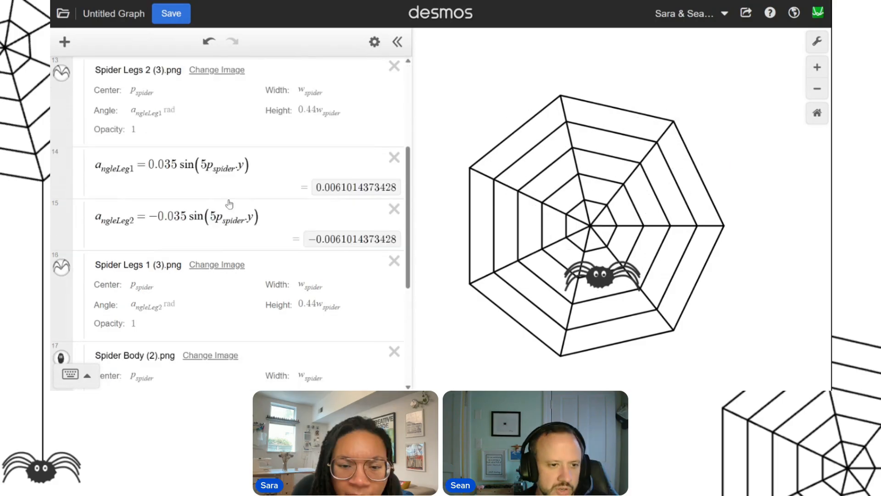
drag(243, 163, 202, 165)
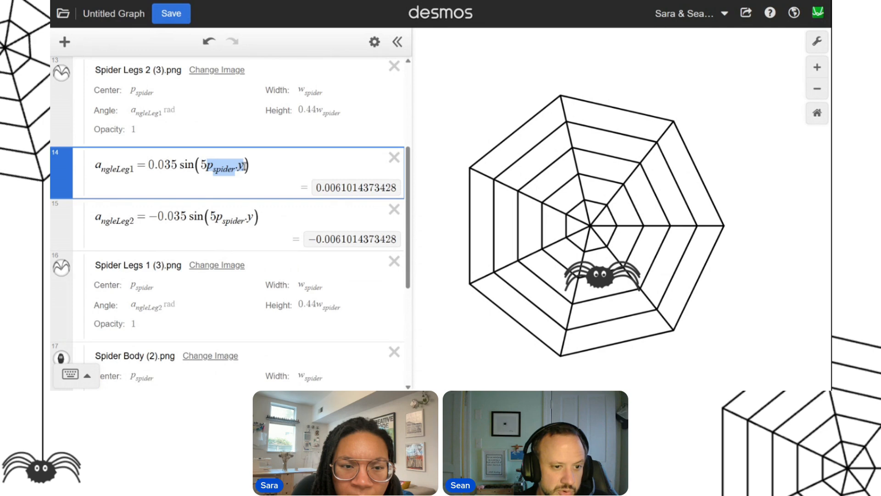
text(()
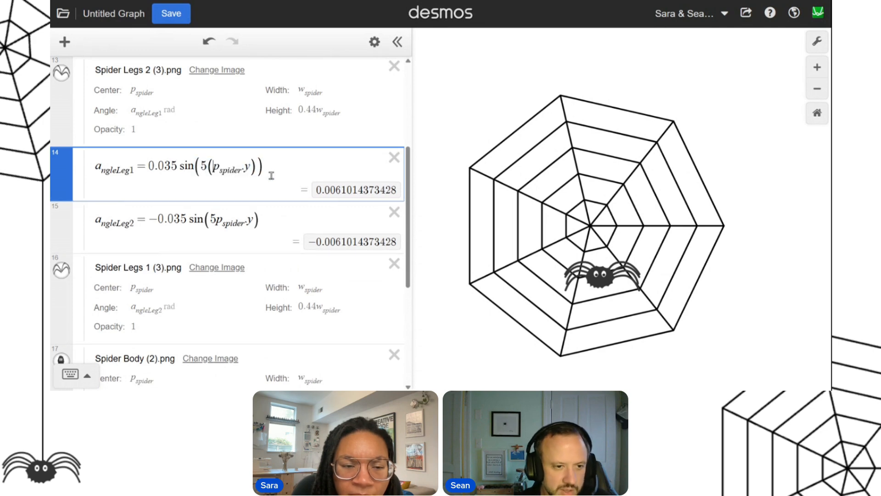
text(+)
text(pspider.y)
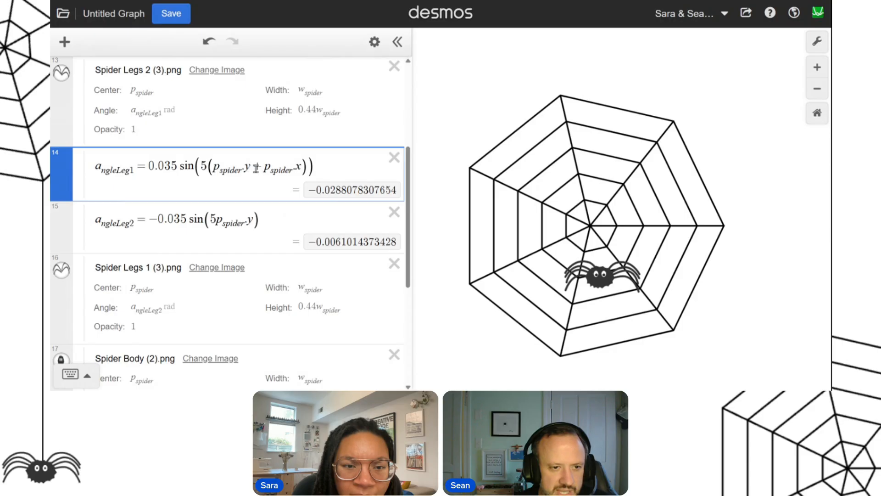
Step: Try the same (p_spider.y + p_spider.x) sum in a_ngleLeg2's sine and move the spider across the web to test
drag(211, 169, 306, 167)
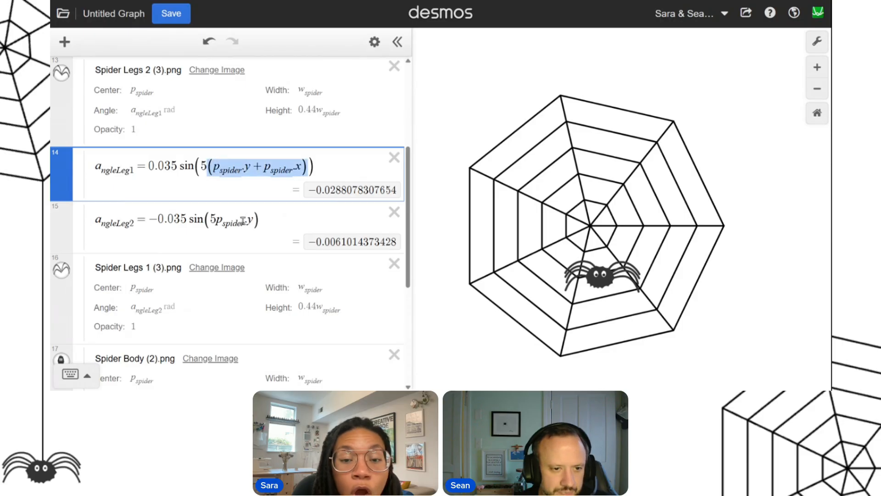
drag(215, 222, 253, 222)
text((pspider.y+pspider.x))
click(600, 273)
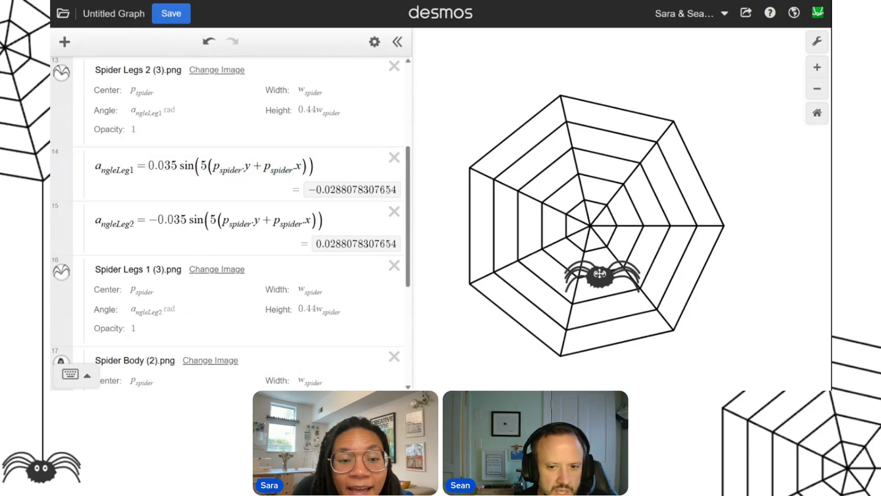
drag(599, 278, 498, 110)
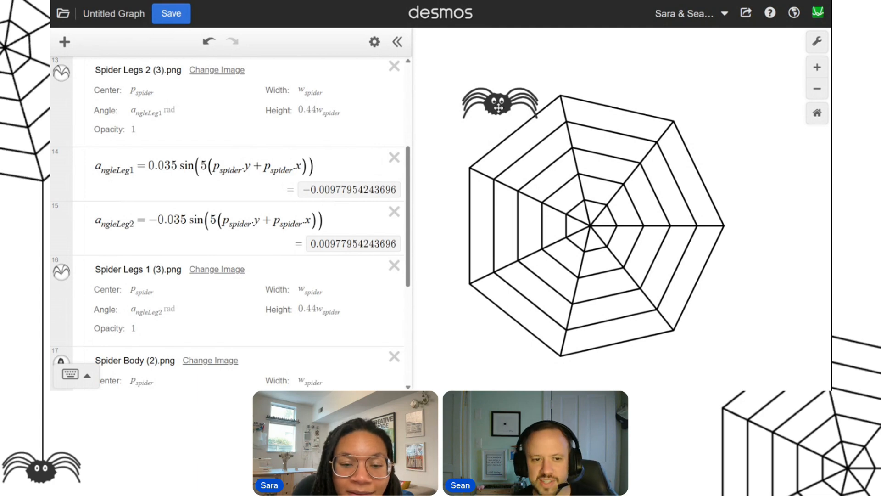
drag(498, 107, 567, 245)
Step: Try absolute values around p_spider.y and p_spider.x in both leg angle sines, and move the spider to test
click(264, 166)
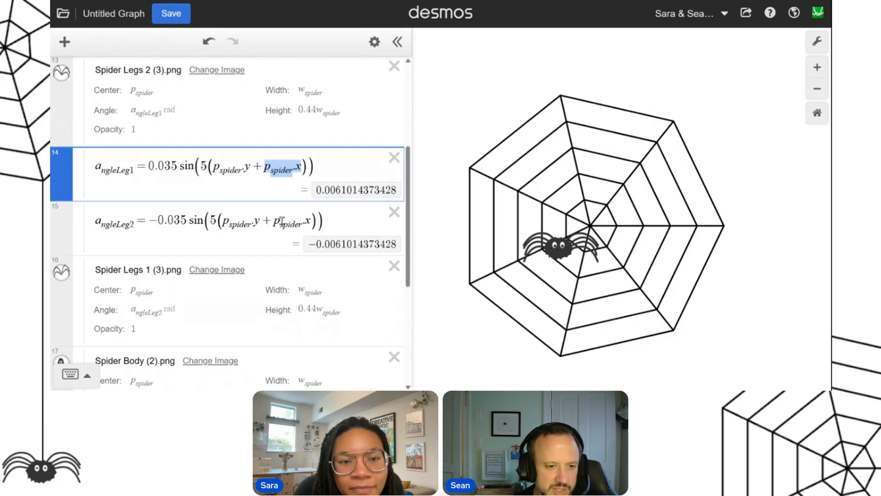
text(| + )
text(|)
drag(275, 225, 296, 231)
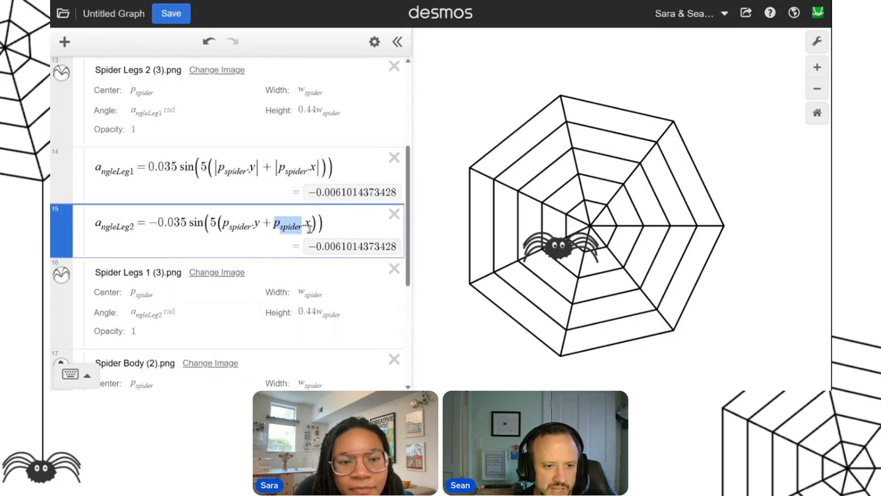
text(| + |)
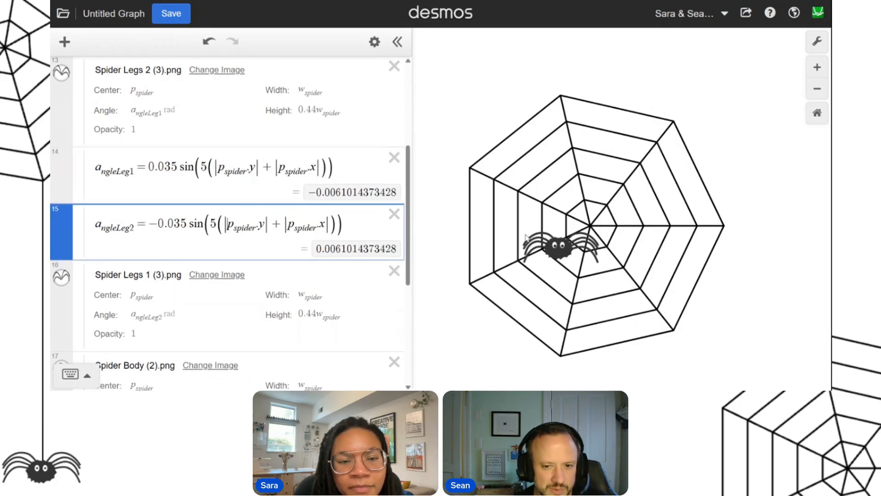
drag(554, 252, 586, 297)
Step: Remove the absolute values and the p_spider.x terms from both leg angles, leaving 5(p_spider.y), and test by moving the spider
click(218, 166)
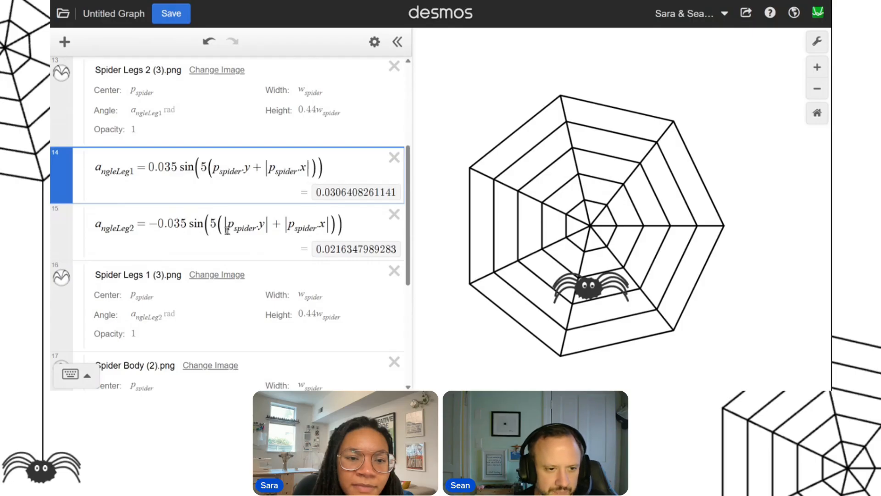
click(225, 230)
key(BackSpace)
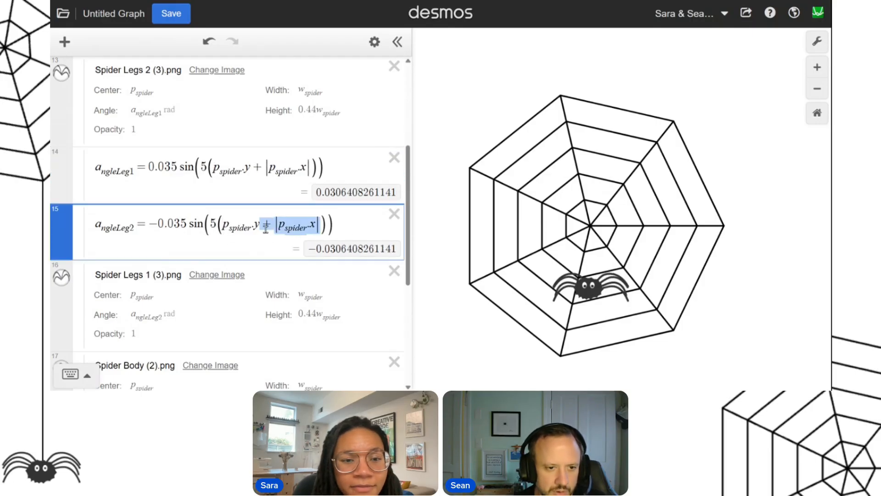
key(BackSpace)
drag(255, 168, 316, 168)
key(BackSpace)
drag(586, 272, 557, 240)
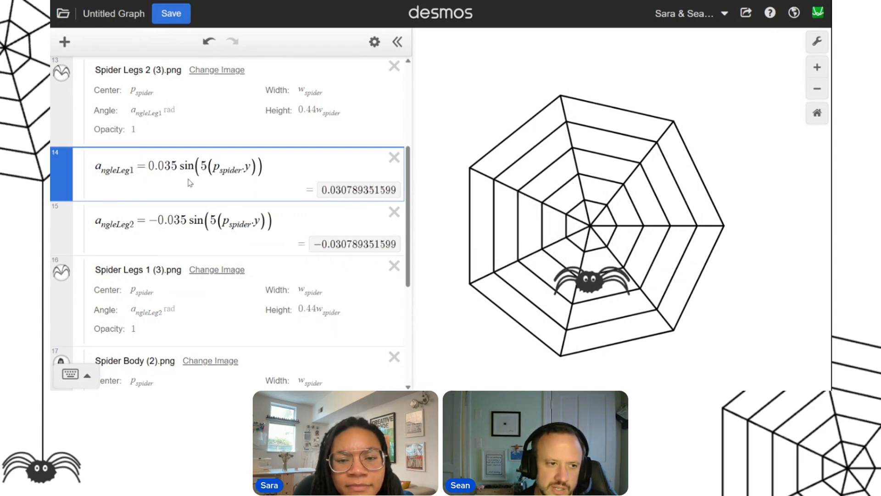
Step: Expand the Spider Web folder and set the line thickness of the three innermost ring polygons to 1.5
scroll(138, 138, up, 10)
click(84, 73)
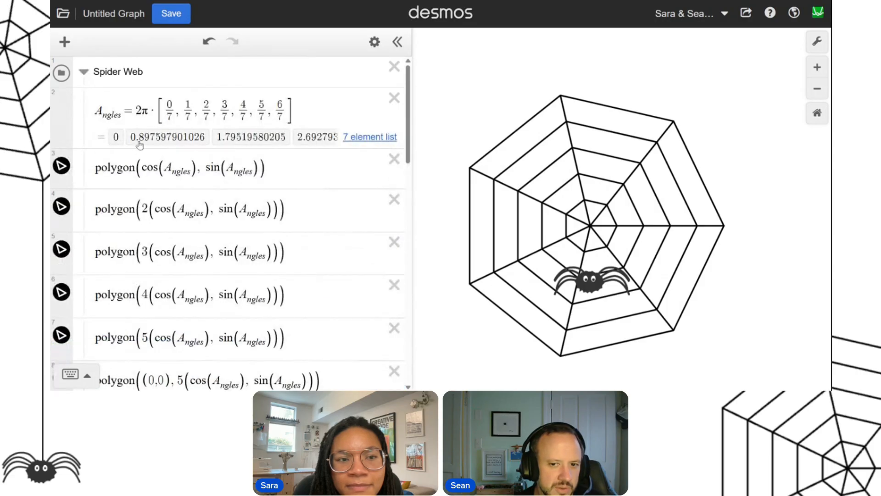
scroll(138, 146, down, 1)
click(64, 121)
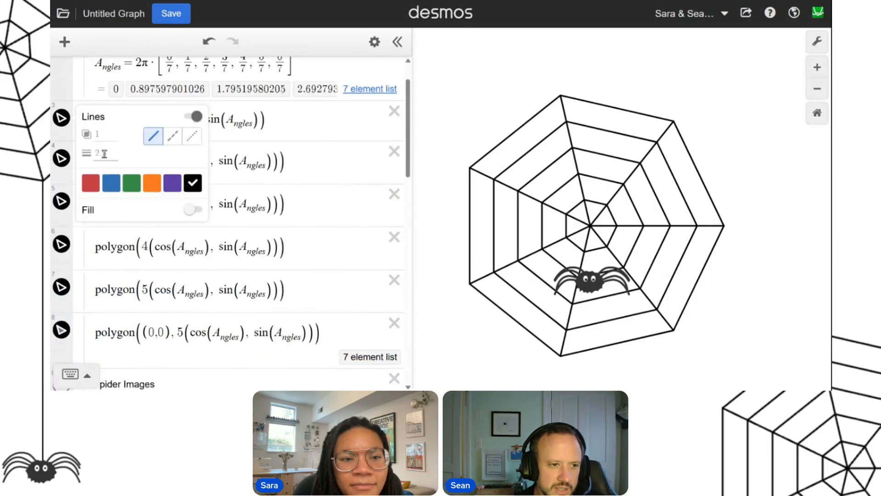
text(1.5)
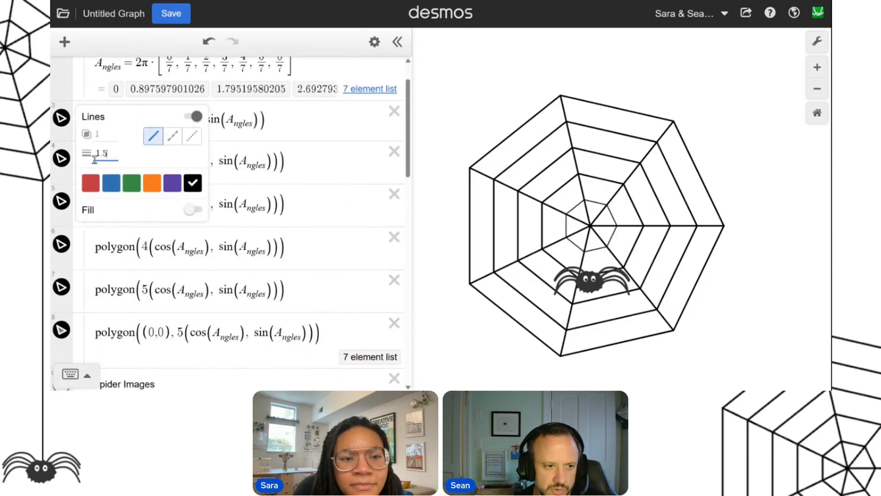
click(64, 164)
click(103, 193)
text(1.5)
click(61, 200)
text(1.5)
Step: Set the line thickness to 1.5 for the two outer ring polygons (scales 4 and 5) and the radial spokes polygon
click(61, 244)
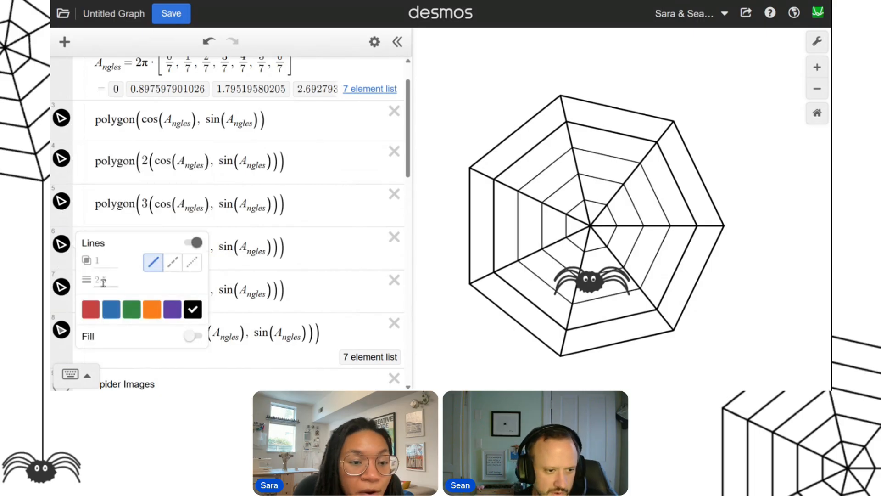
text(1.5)
click(61, 286)
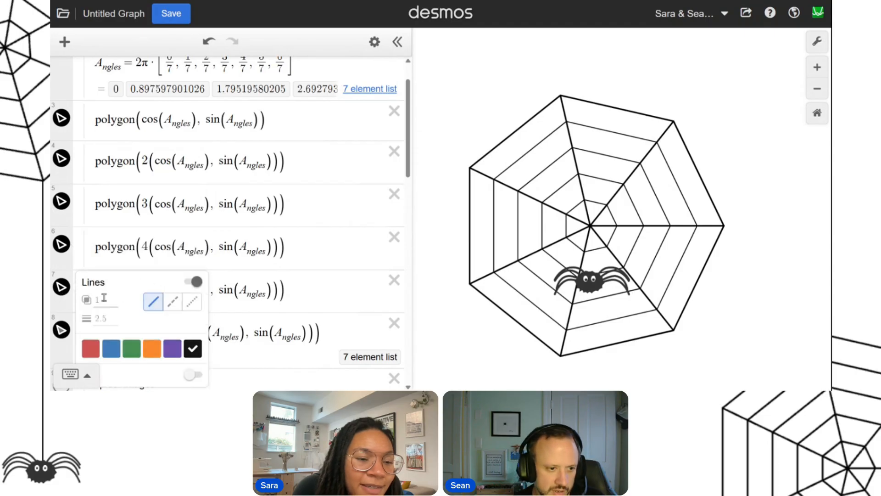
text(1.5)
scroll(138, 221, down, 2)
click(61, 233)
click(104, 272)
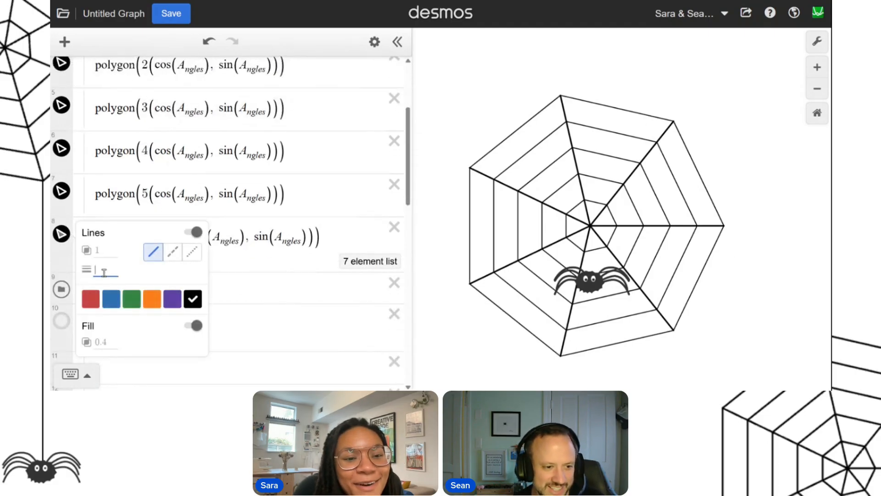
text(1.5)
click(610, 220)
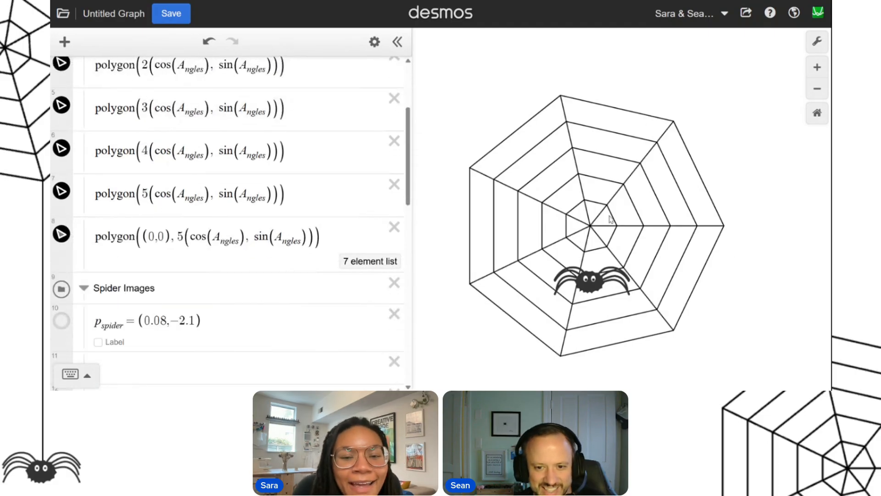
Step: Move the spider to the web's center, at about (0.21, 0.22), and collapse the Spider Web folder
drag(590, 282, 593, 244)
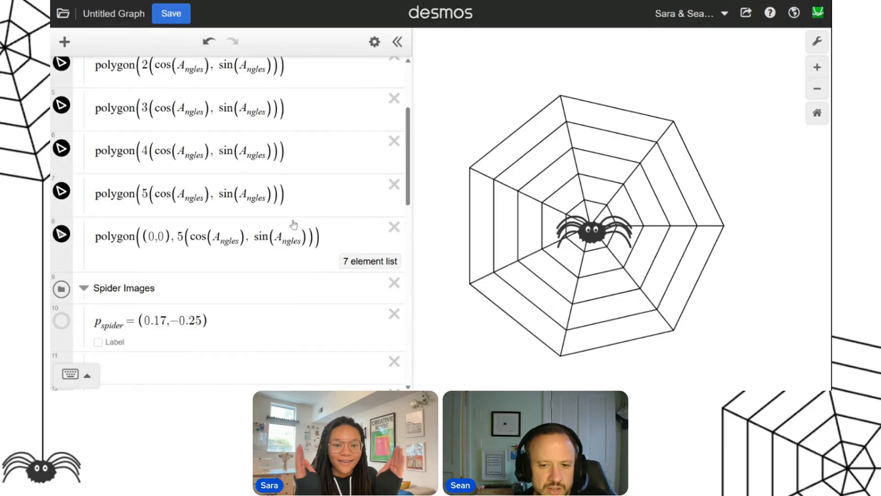
drag(587, 233, 589, 221)
scroll(178, 172, up, 3)
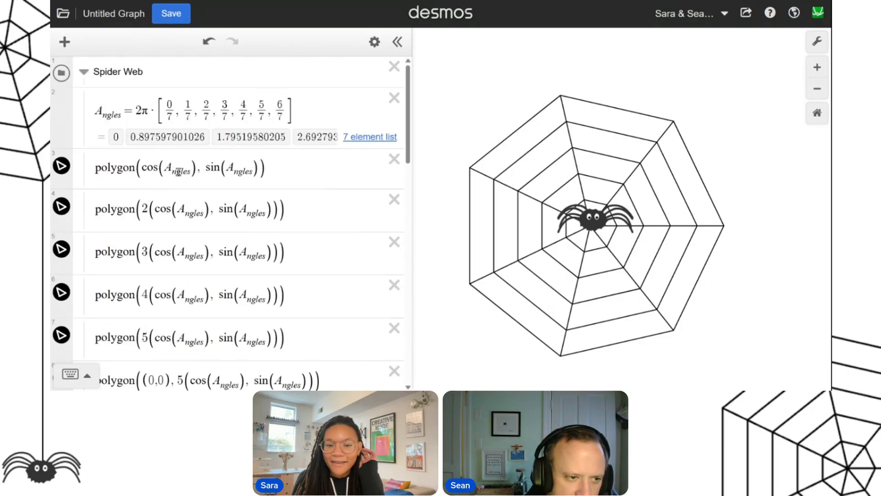
scroll(184, 172, down, 5)
scroll(184, 172, up, 5)
click(84, 72)
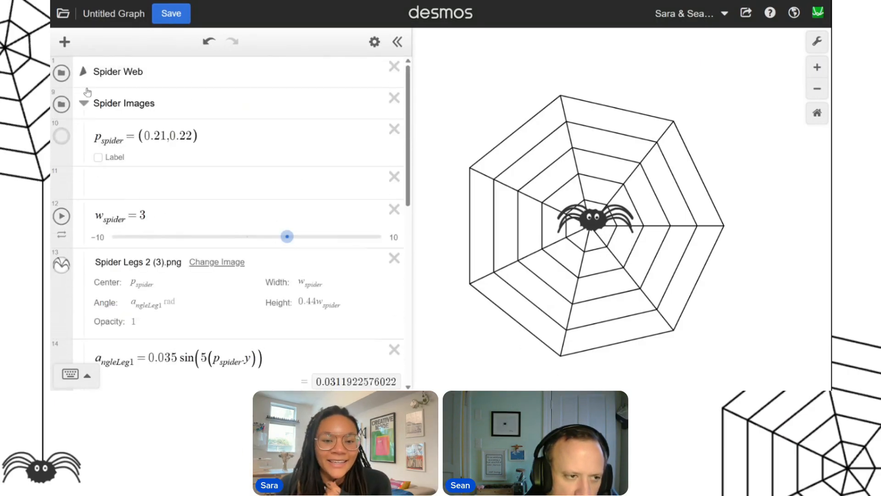
Step: Try multiplying the Spider Legs 2 image's width by 0.9, 0.8 and 1.2, and restore it to w_spider
scroll(147, 174, down, 2)
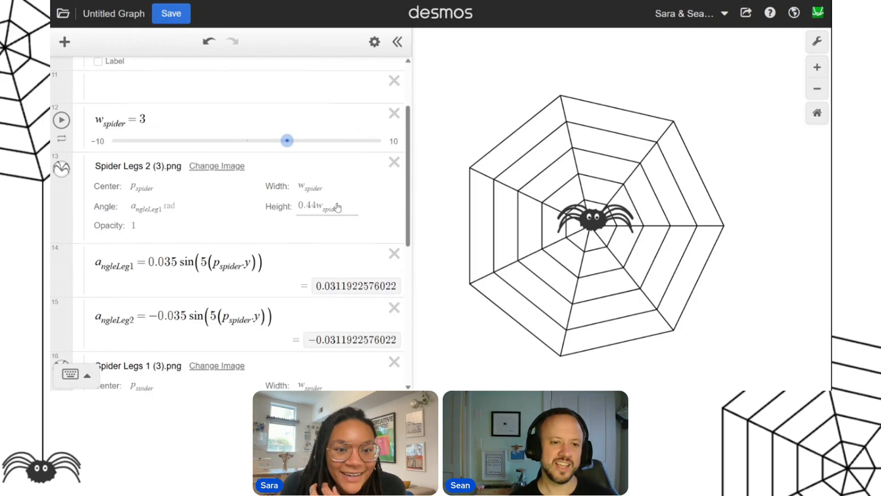
click(327, 187)
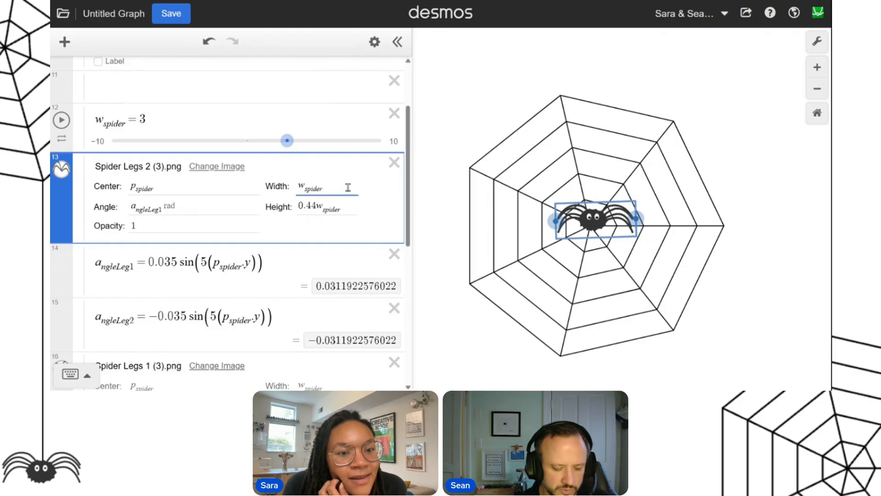
text(()
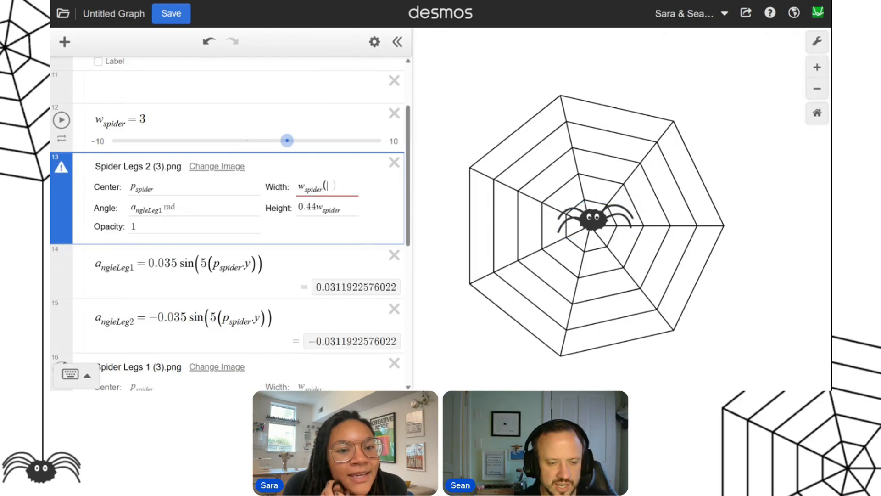
key(BackSpace)
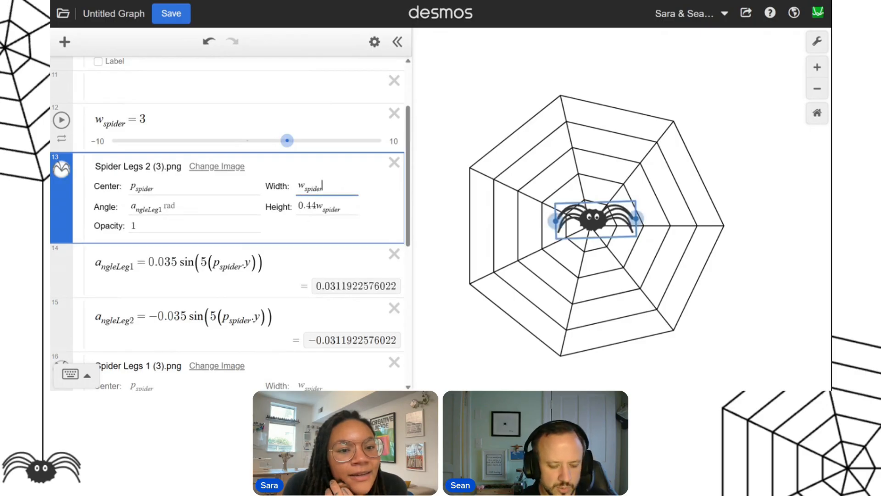
text(*0.9)
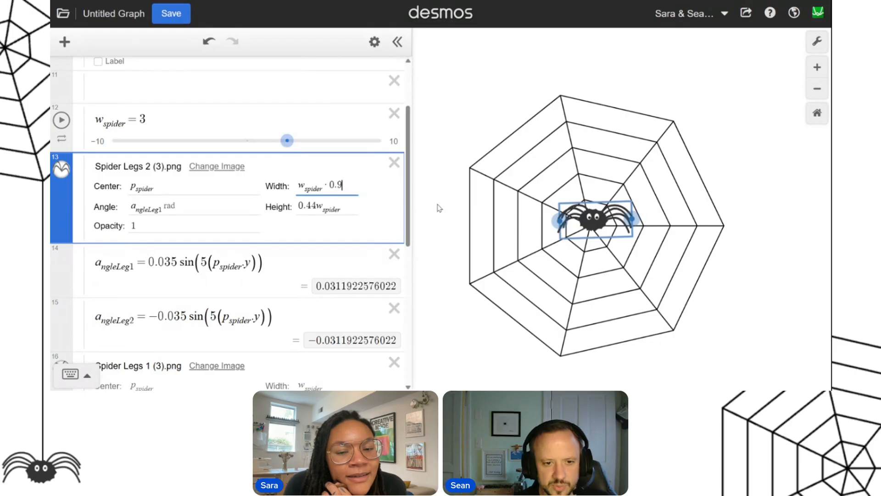
text(8)
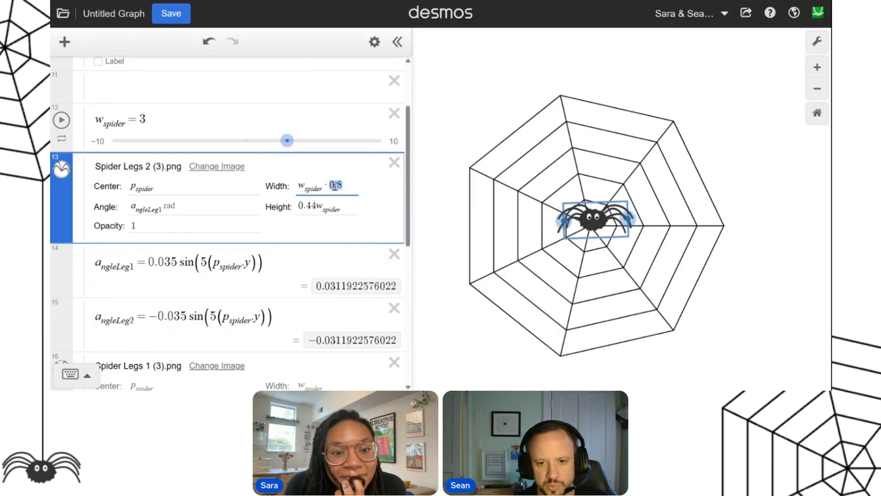
text(1.2)
key(BackSpace)
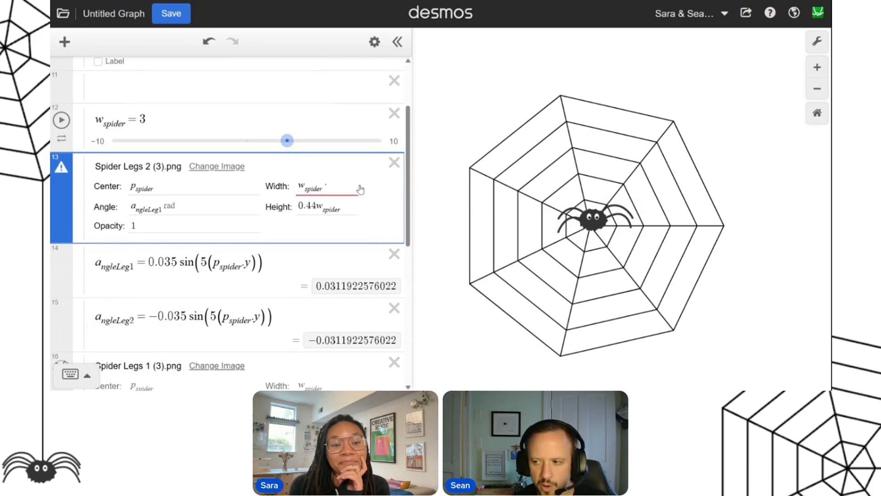
key(BackSpace)
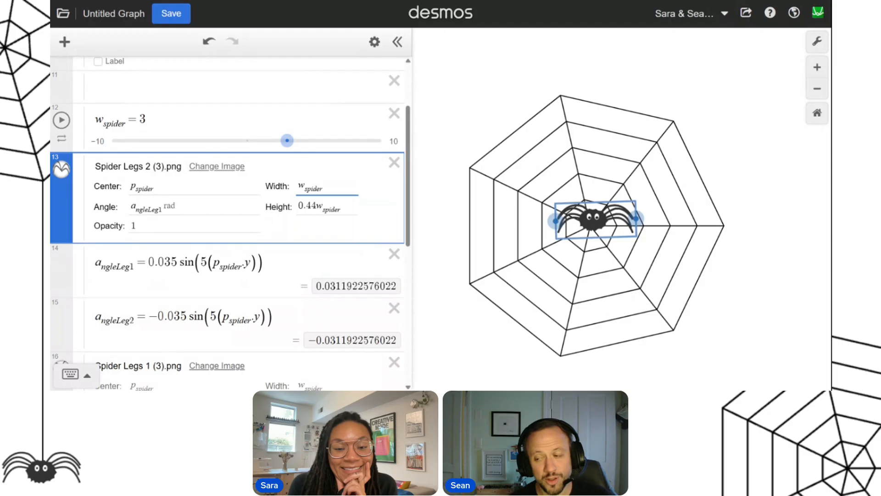
Step: Set the Spider Legs 2 image's width to w_spider(1+0.1sin(p_spider.y)), copying p_spider.y from the first leg angle
text(()
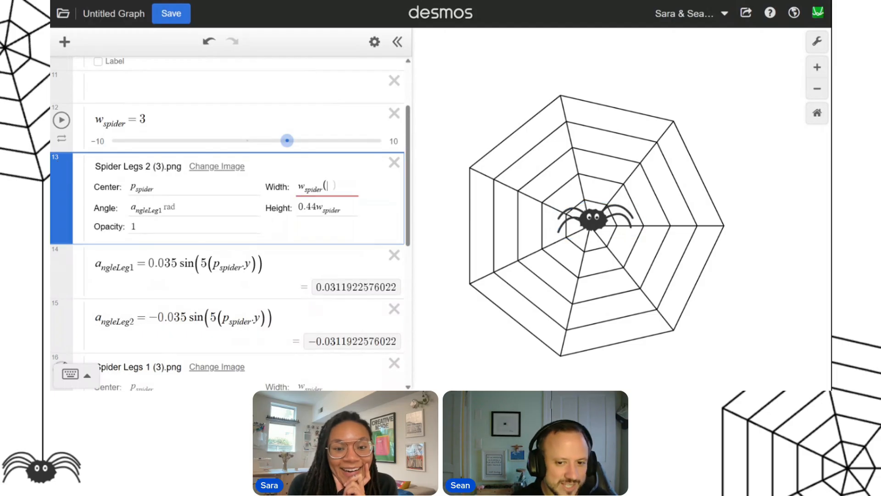
text(1)
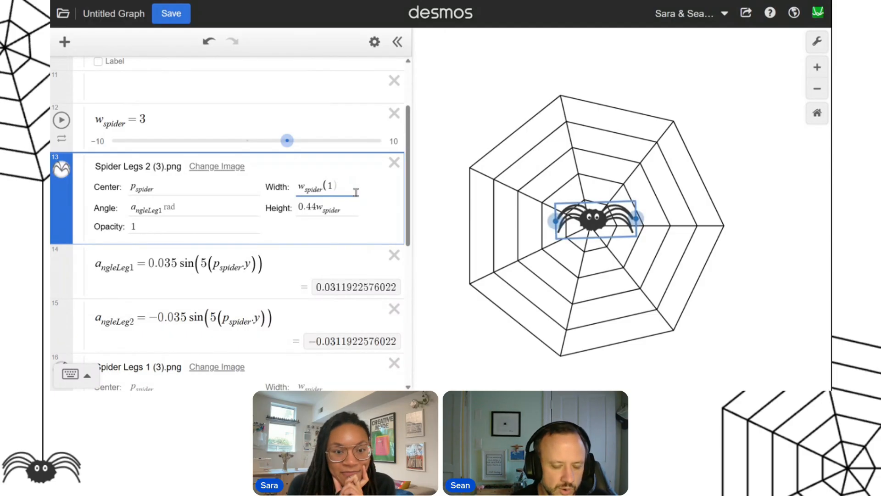
text(+0)
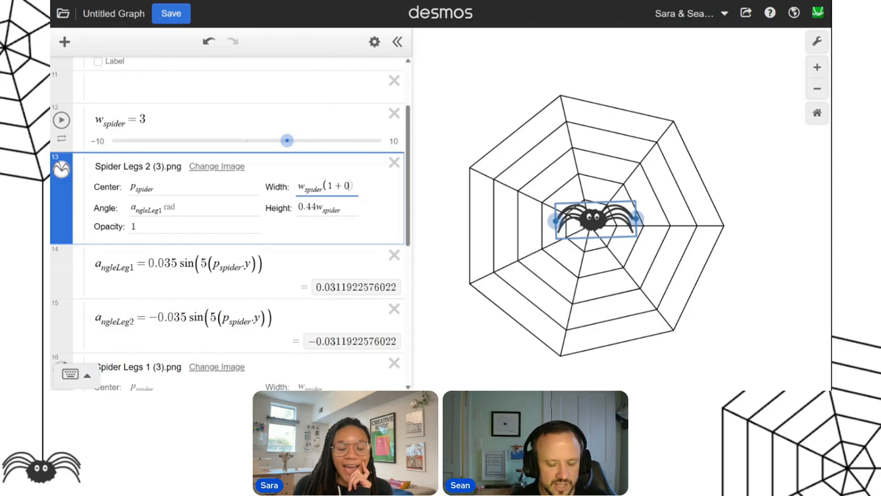
text(.1)
drag(358, 192, 337, 187)
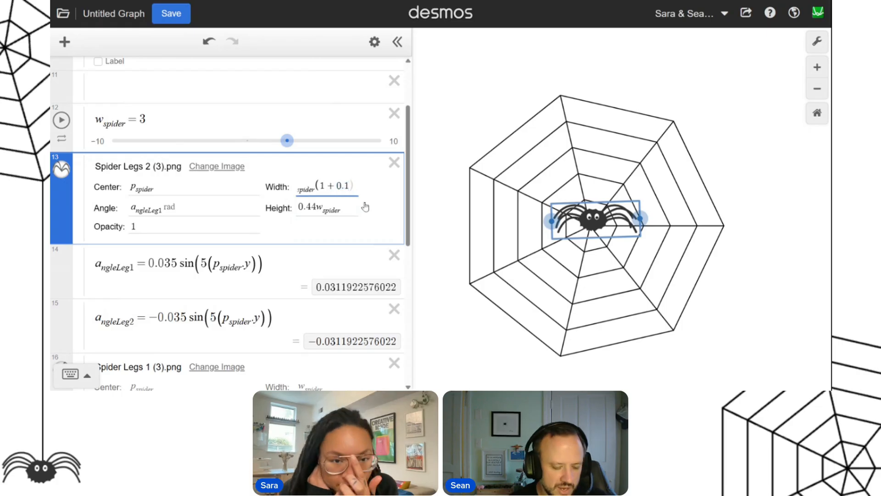
text(sin()
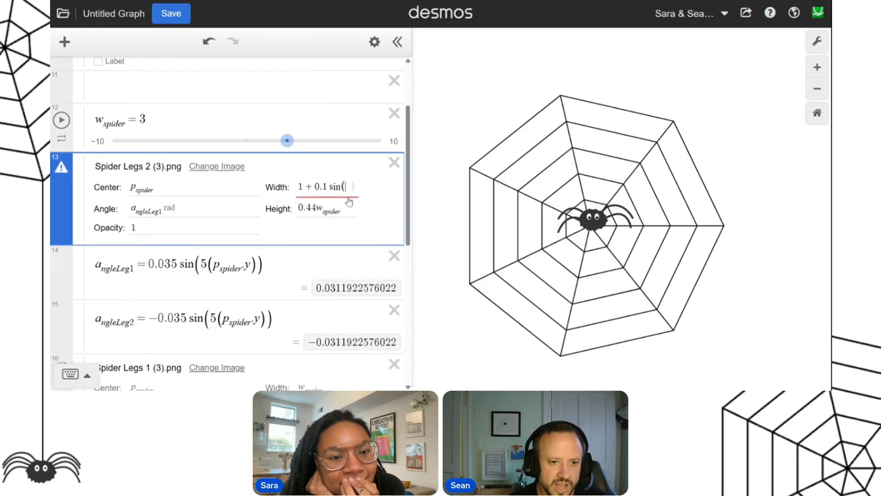
double_click(232, 268)
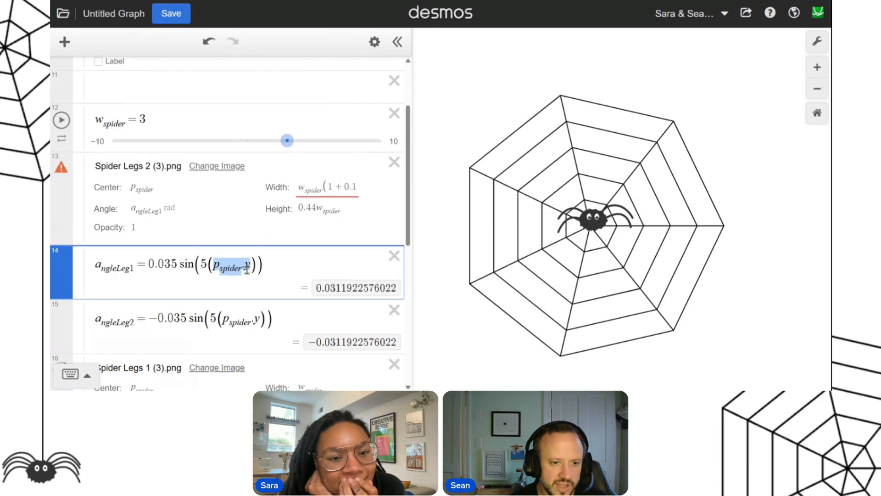
key(ctrl+c)
click(354, 187)
key(ctrl+v)
Step: Copy the width formula into a new expression below the image, defined as w_leg=w_spider(1+0.1sin(p_spider.y))
drag(350, 189, 365, 198)
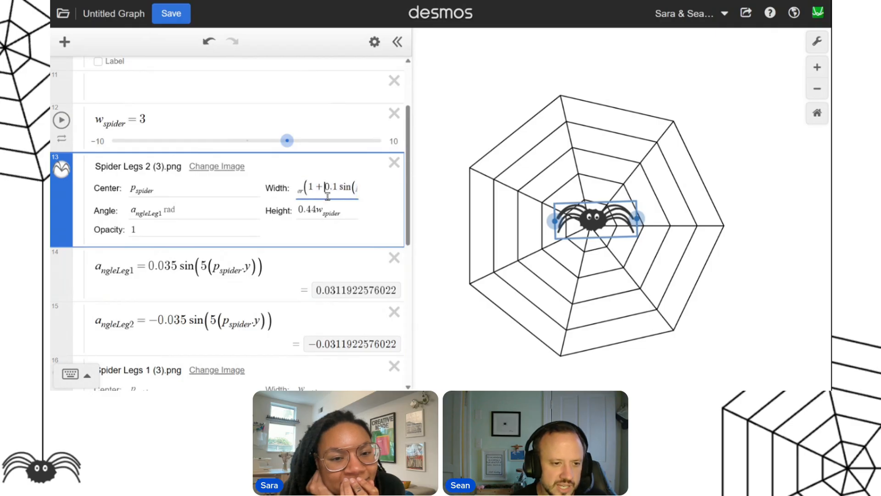
key(Return)
key(ctrl+v)
click(105, 270)
text(w_leg=)
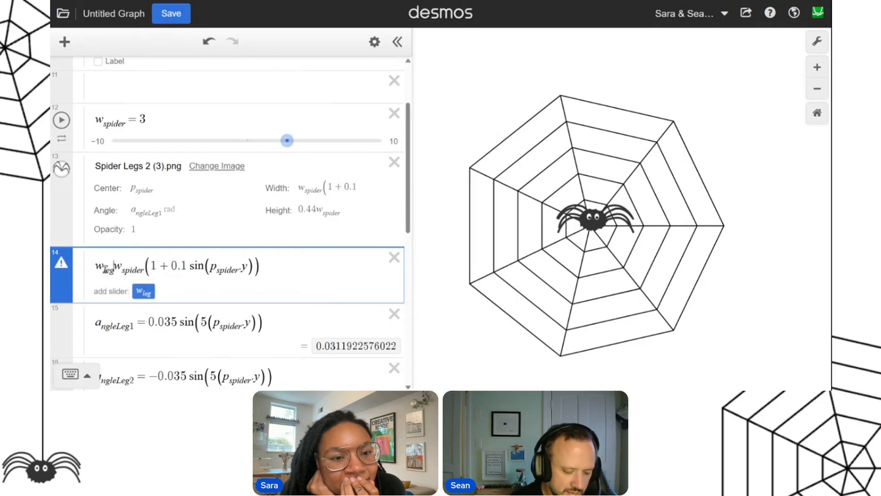
Step: Replace the Spider Legs 2 image's width formula with the variable w_leg
drag(115, 270, 91, 275)
key(ctrl+c)
click(334, 189)
key(ctrl+a)
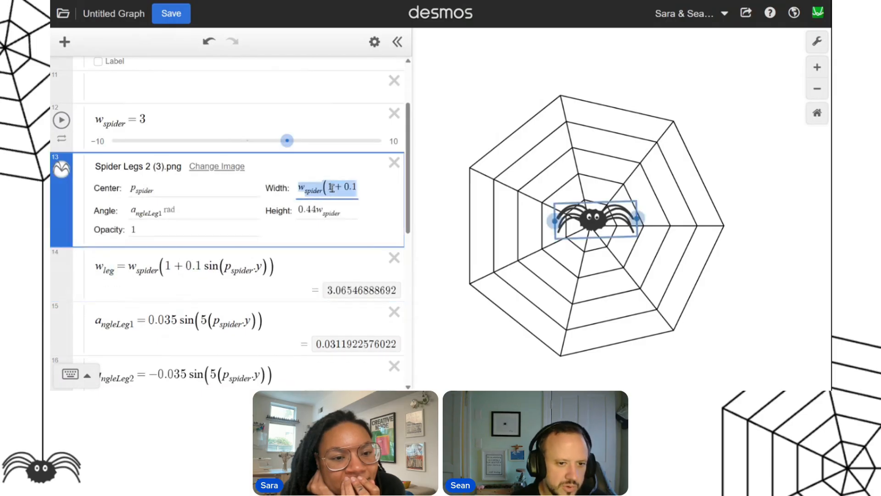
key(ctrl+v)
click(308, 262)
Step: Rename w_leg to w_leg1 in both its definition and the Spider Legs 2 image's width
click(116, 268)
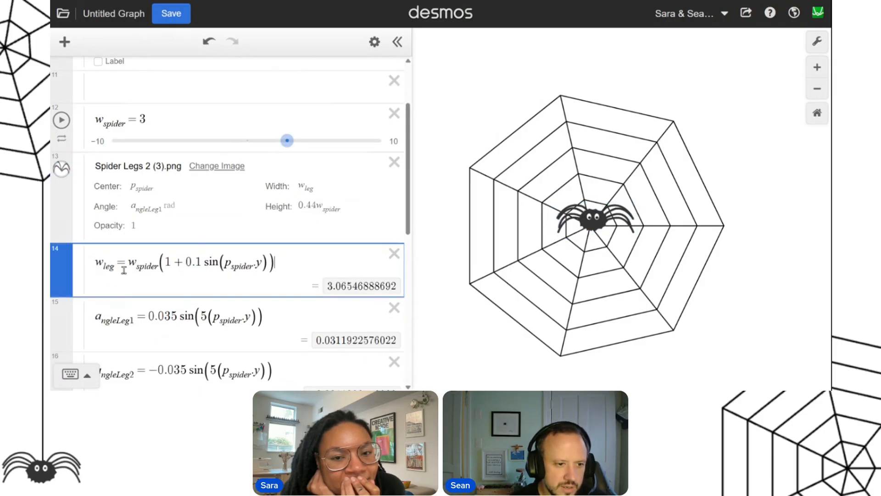
text(1)
click(329, 191)
text(1)
click(299, 266)
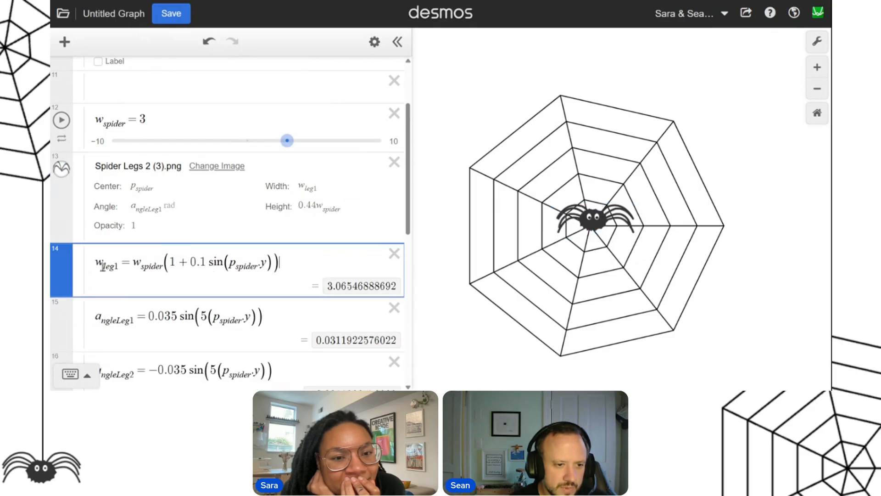
drag(141, 268, 263, 271)
click(135, 267)
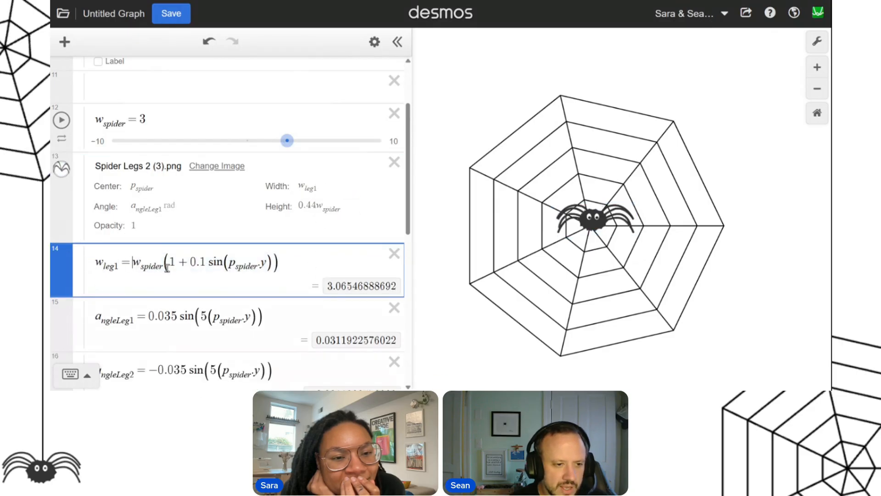
Step: Duplicate the w_leg1 definition below the first leg angle as w_leg2, and change its plus sign to a minus
scroll(166, 267, down, 1)
scroll(166, 268, down, 1)
drag(135, 170, 299, 187)
click(169, 173)
drag(162, 173, 207, 168)
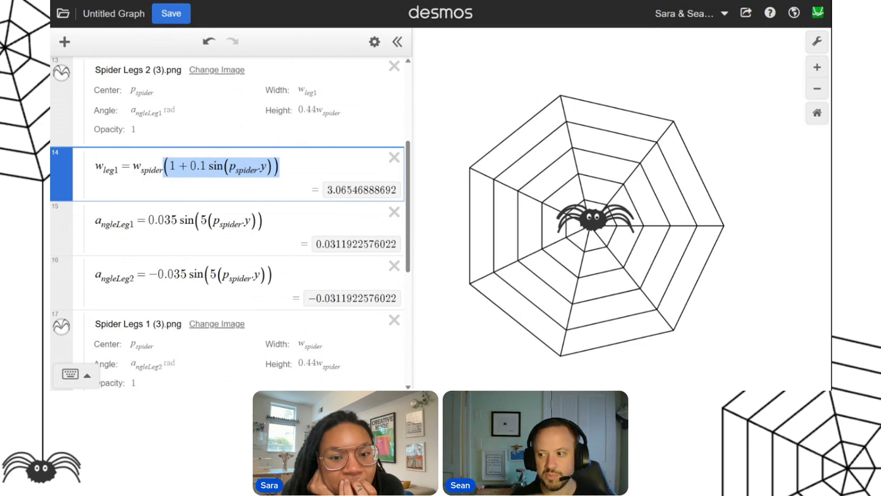
drag(289, 168, 82, 177)
key(ctrl+c)
click(278, 245)
key(Return)
key(ctrl+v)
click(128, 282)
key(BackSpace)
text(2)
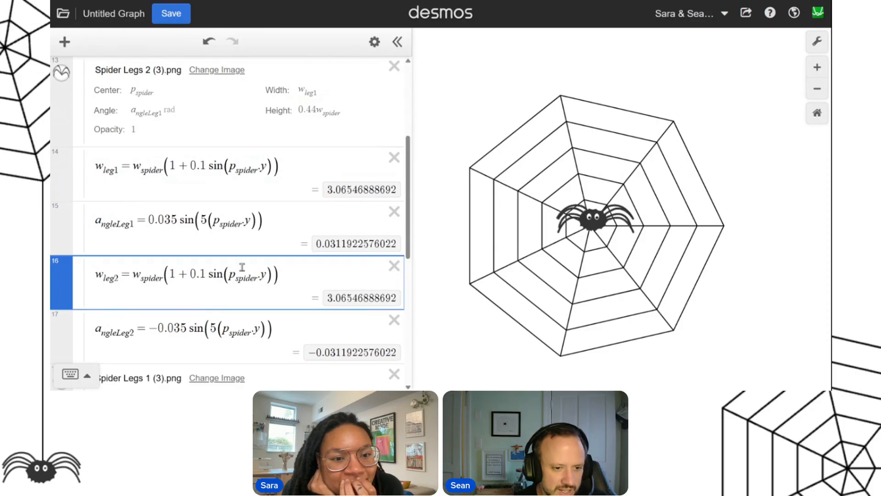
double_click(188, 277)
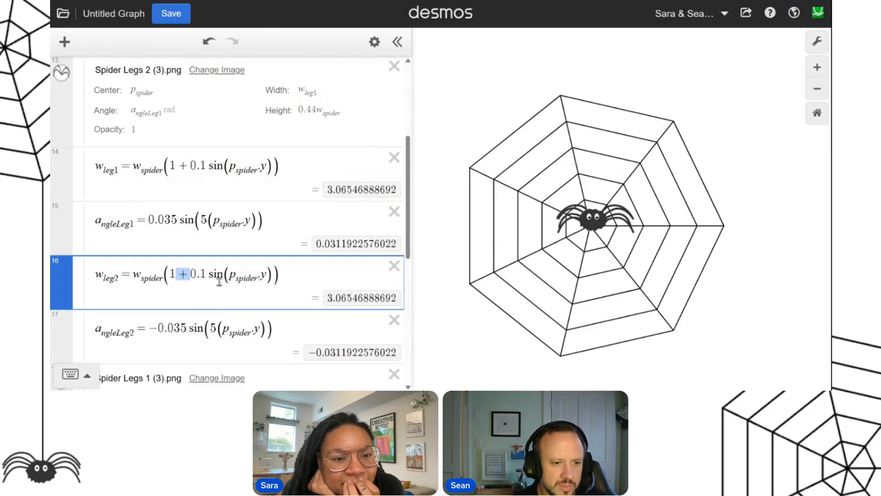
text(-)
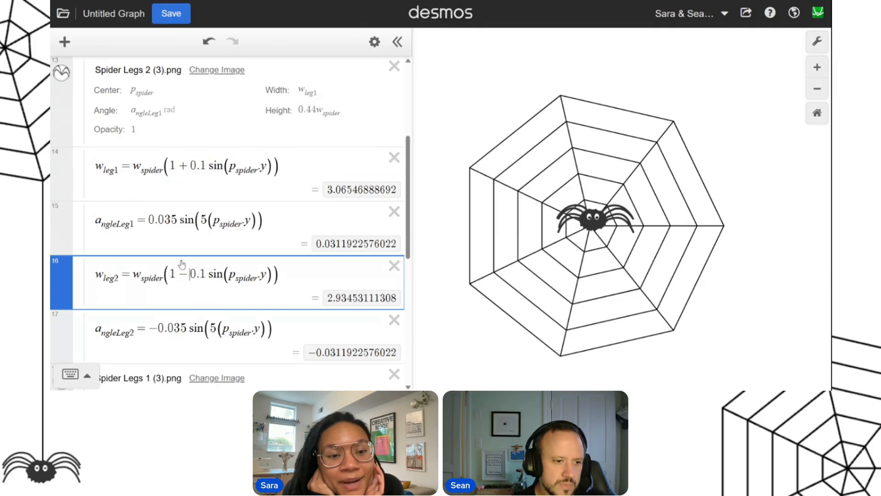
Step: Set the Spider Legs 1 image's width to w_leg2 and test by moving the spider down the web
double_click(106, 275)
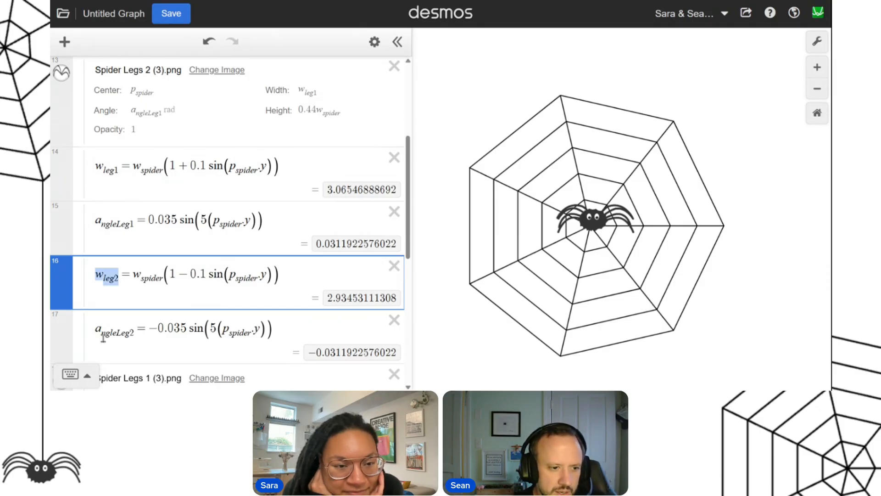
scroll(171, 283, down, 2)
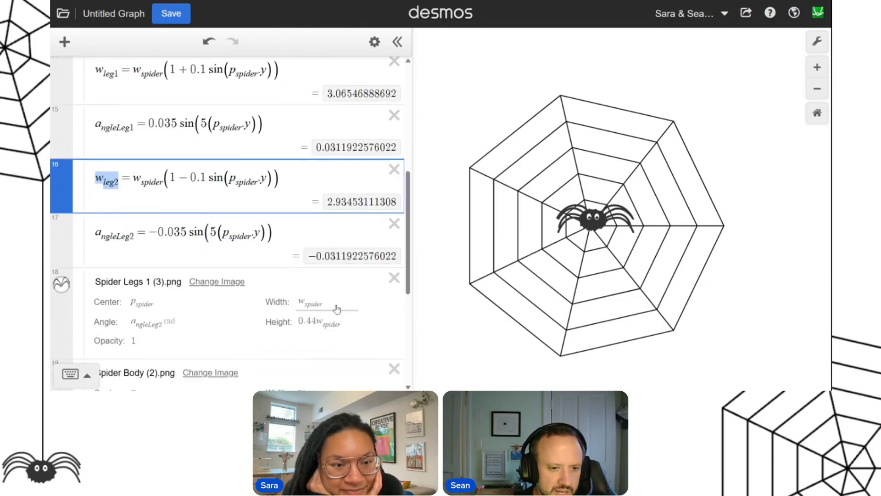
drag(337, 307, 257, 307)
key(ctrl+v)
click(733, 173)
drag(597, 219, 608, 304)
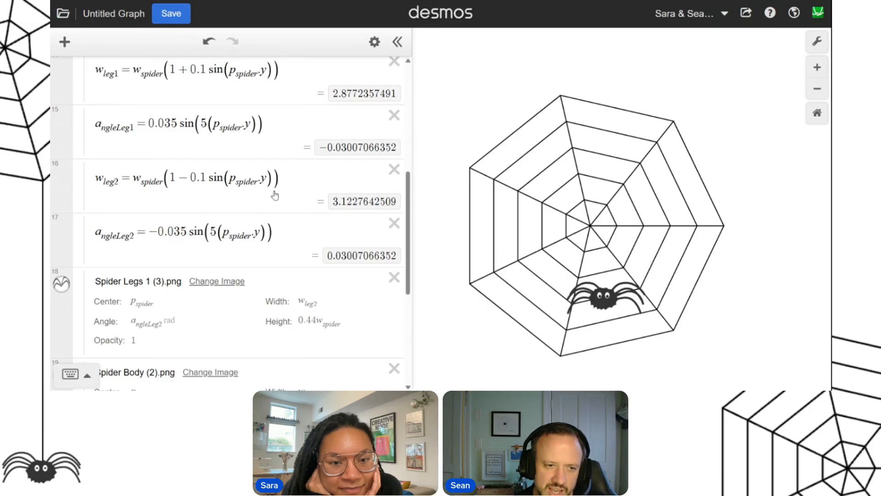
Step: Reorder the expressions so the w_leg2 definition sits directly below w_leg1
scroll(274, 190, up, 1)
click(253, 145)
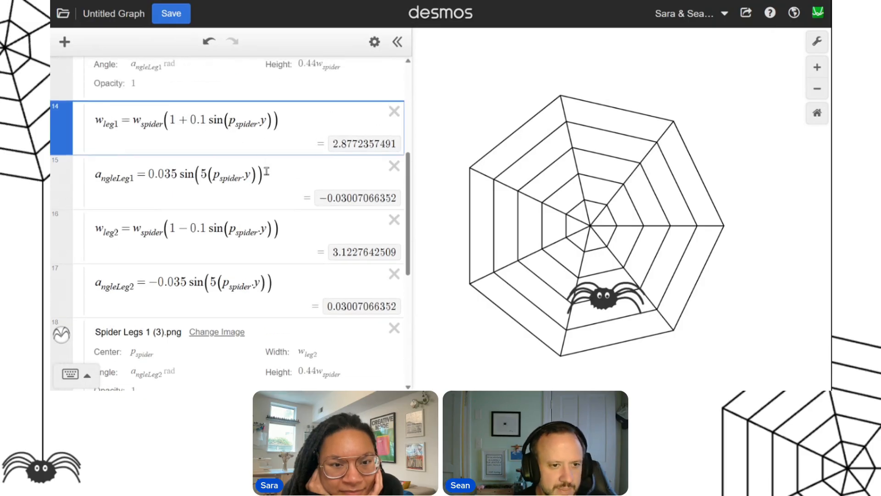
scroll(257, 188, up, 2)
scroll(252, 195, down, 1)
scroll(252, 195, down, 3)
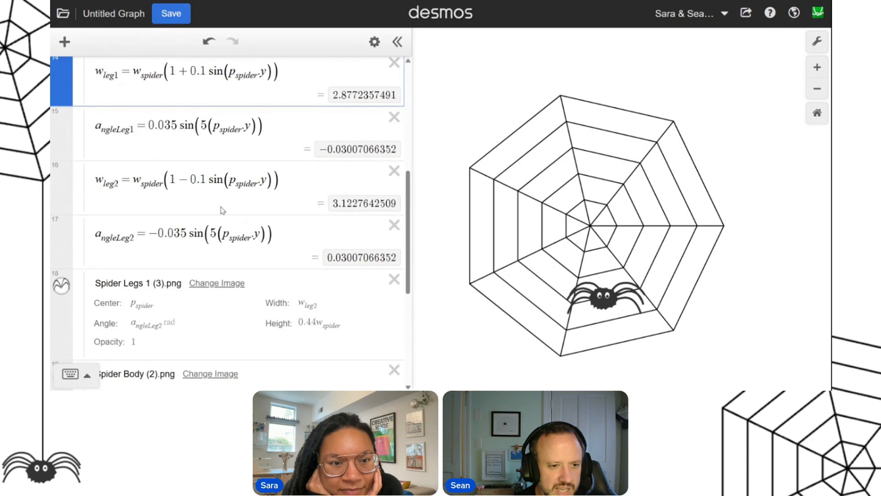
scroll(222, 225, up, 2)
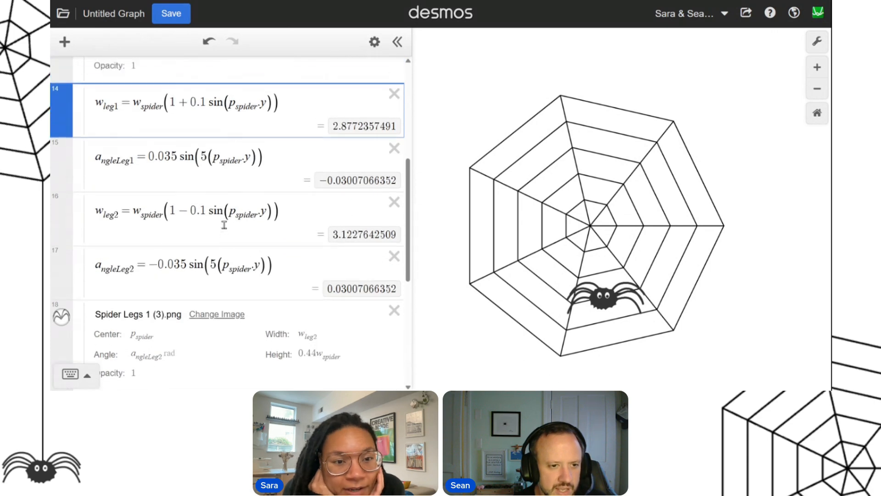
scroll(238, 226, up, 1)
scroll(238, 226, down, 1)
drag(73, 281, 74, 216)
Step: Multiply p_spider.y by 5 inside the sine of both leg widths and test by moving the spider up
click(227, 169)
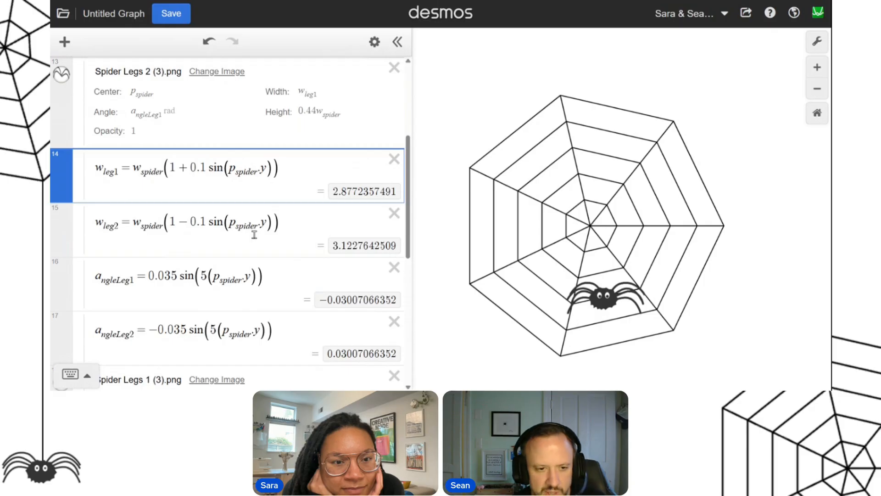
text(5)
click(214, 275)
click(227, 224)
text(5)
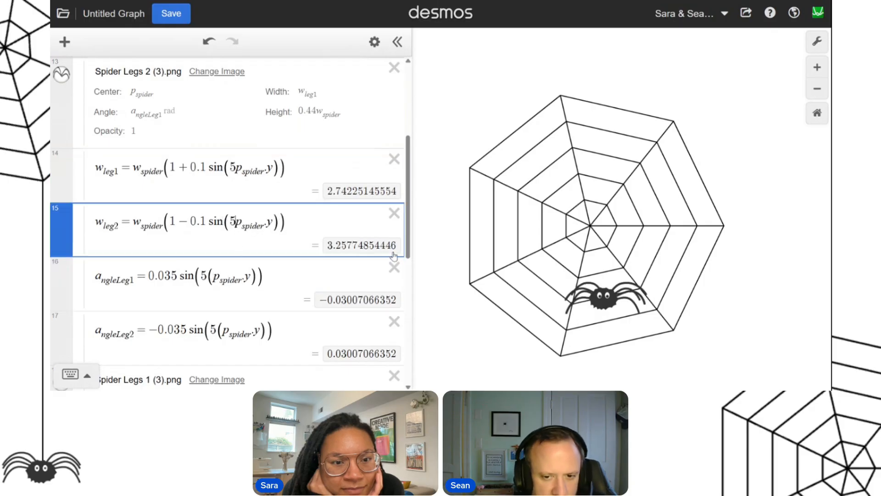
drag(609, 313, 594, 248)
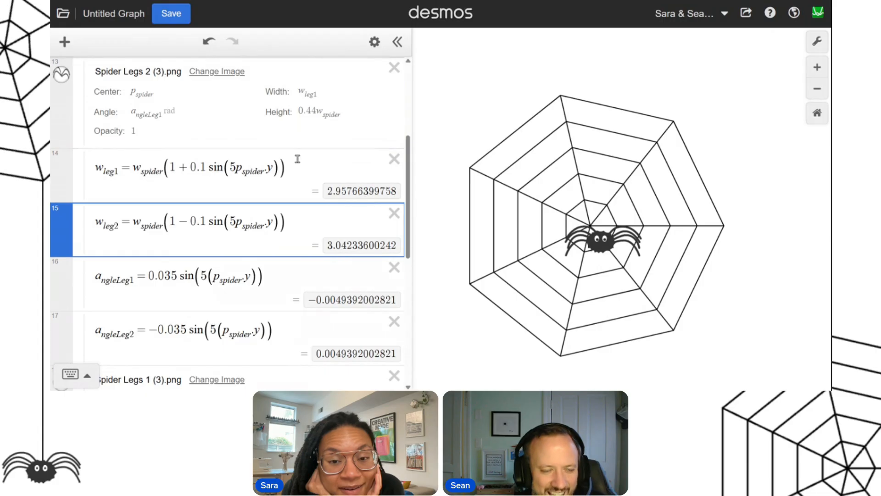
Step: Set the sine amplitude to 0.03 in both w_leg1 and w_leg2, and test by moving the spider up
double_click(202, 169)
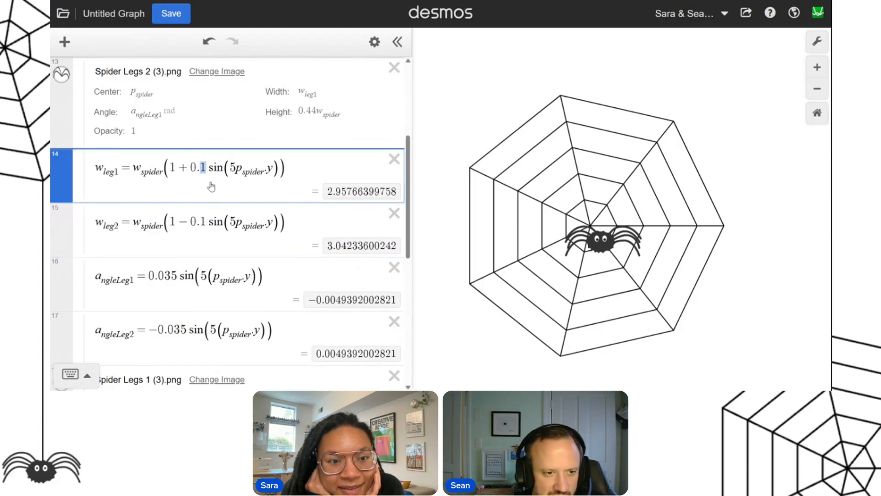
text(03)
double_click(205, 222)
text(03)
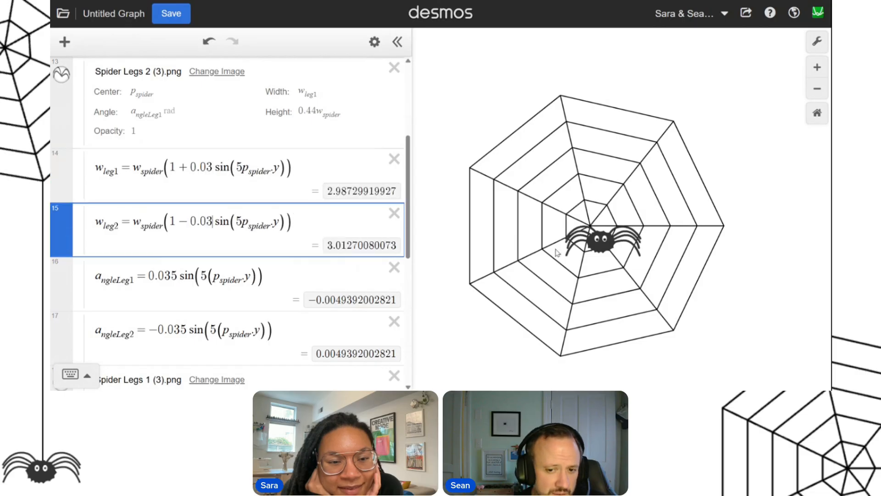
drag(605, 244, 595, 171)
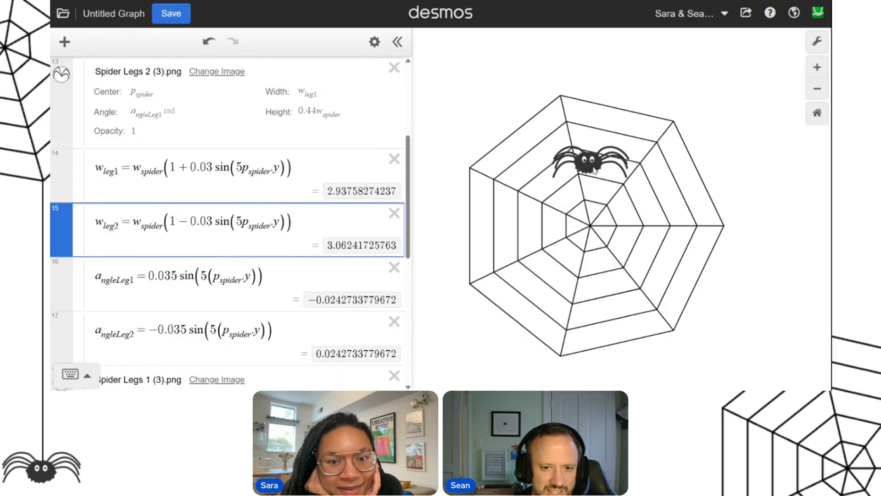
Step: Set the multiplier of p_spider.y to 3 inside the sine of both w_leg1 and w_leg2
click(242, 167)
key(BackSpace)
text(3)
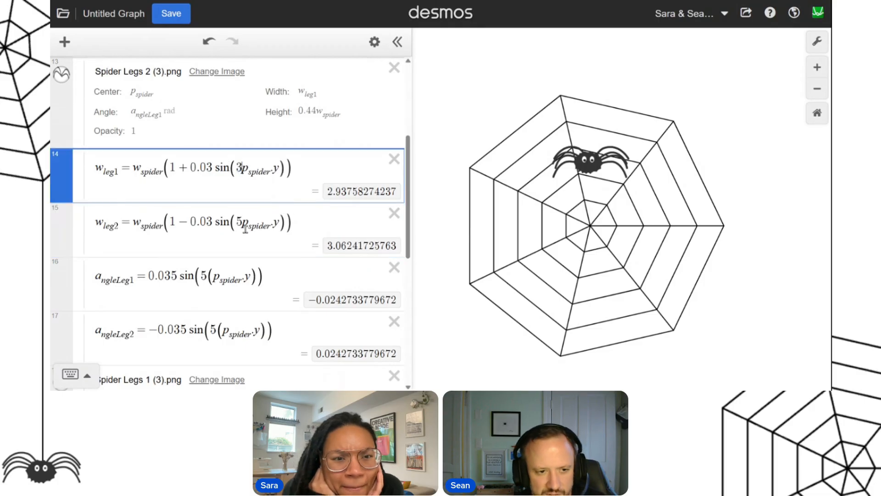
click(245, 229)
key(BackSpace)
text(3)
Step: Move the spider around the web to test the combined leg width and angle motion
drag(592, 197, 552, 195)
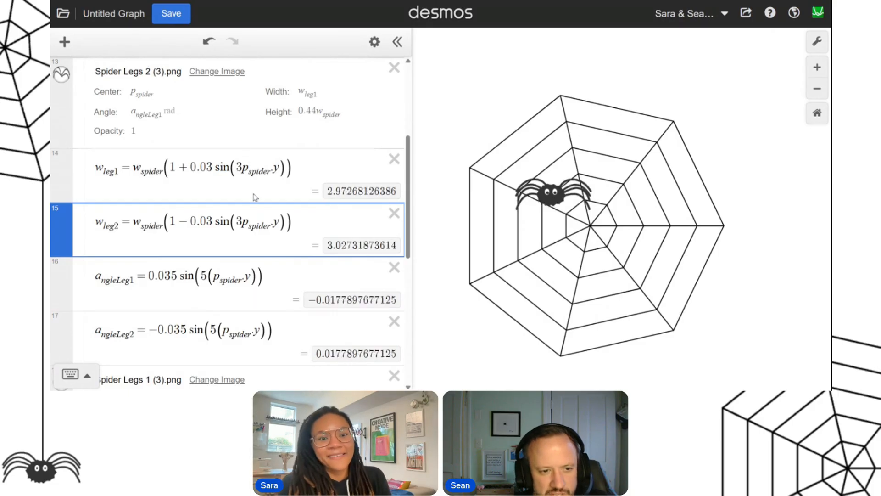
drag(553, 198, 529, 156)
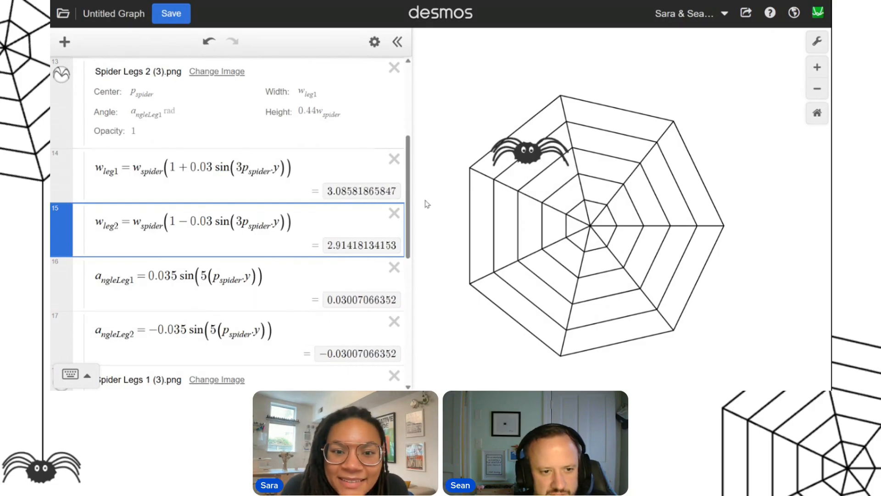
drag(523, 150, 600, 214)
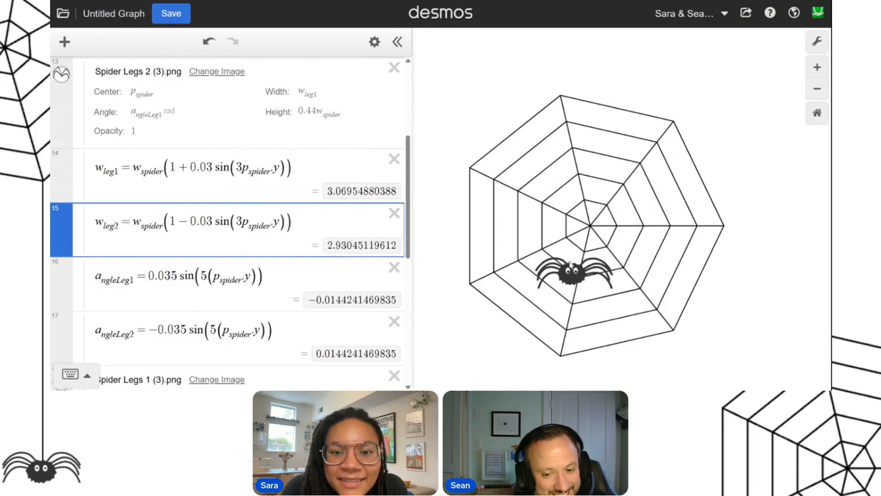